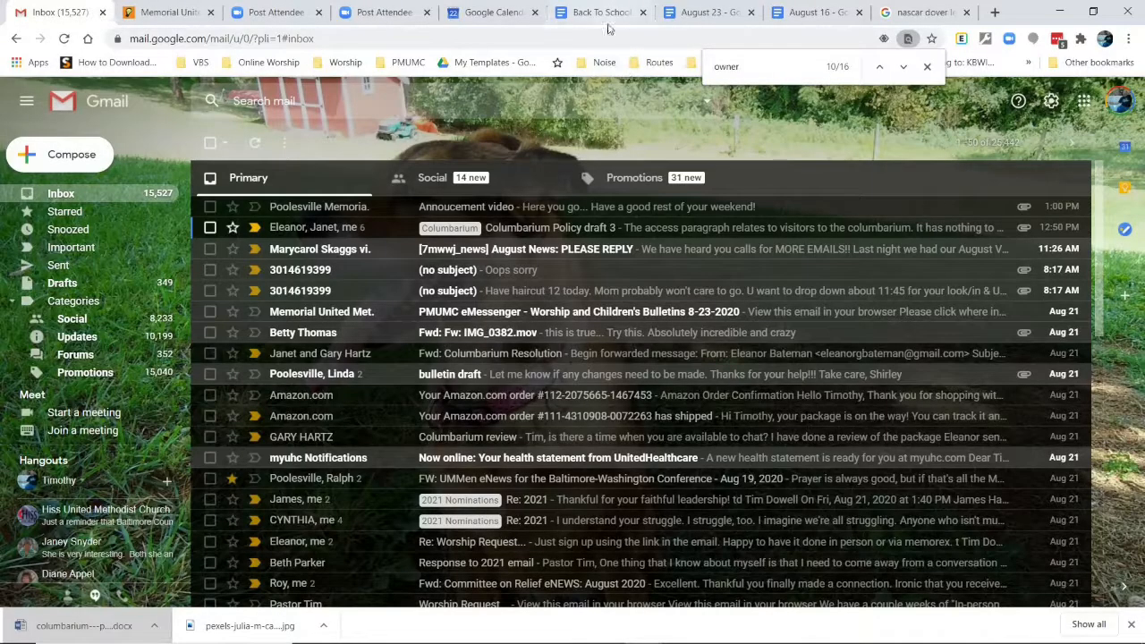
Go to the Facebook home page in the current browser tab.
click(713, 37)
text(fac)
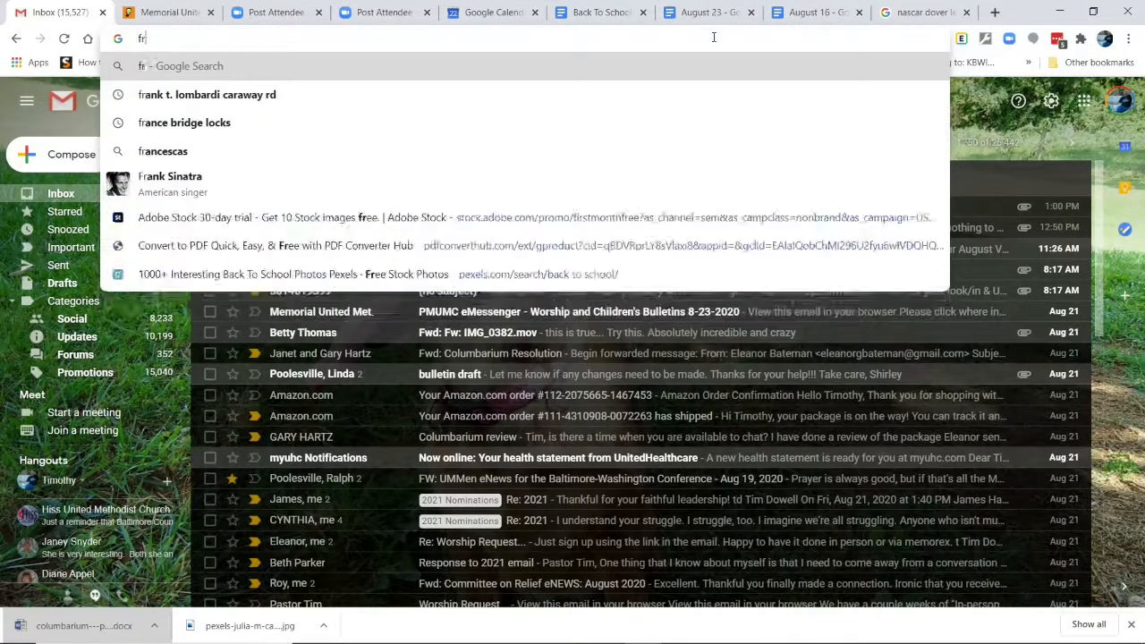
key(Return)
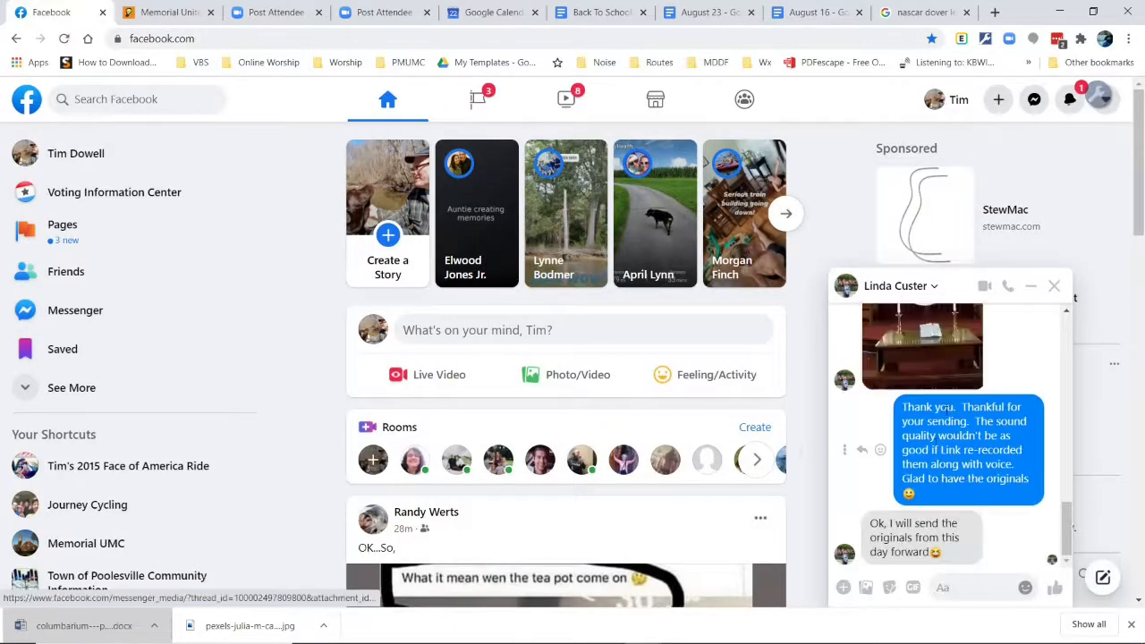
Open the most recent organ video from the Messenger chat and download it as an MP4 to the 8-23 Media folder.
scroll(1011, 363, up, 3)
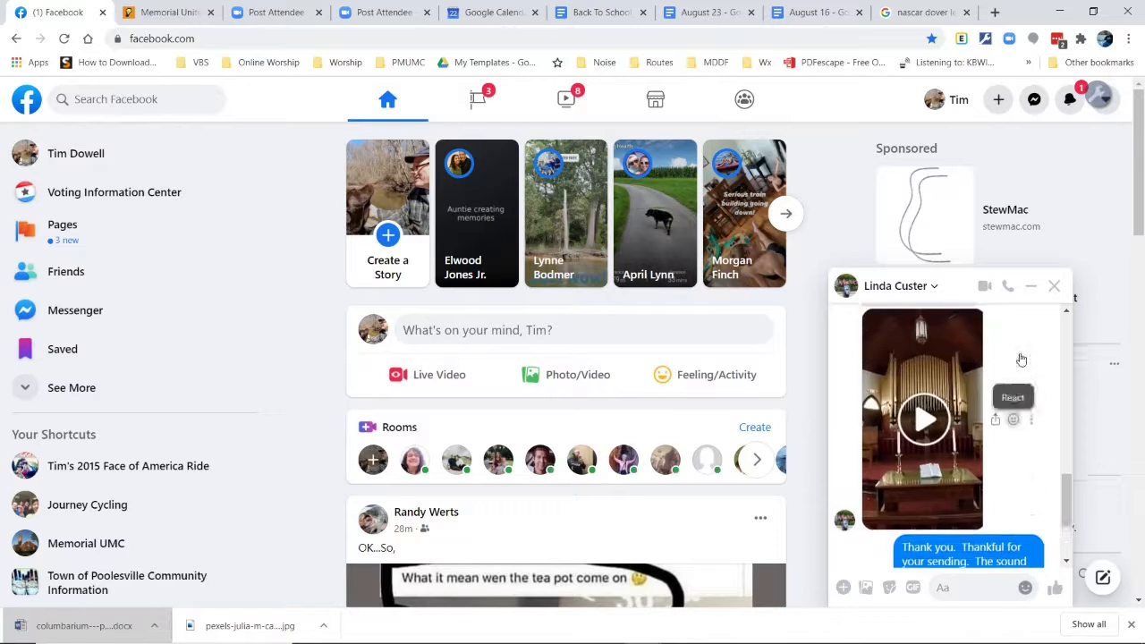
scroll(1021, 358, up, 3)
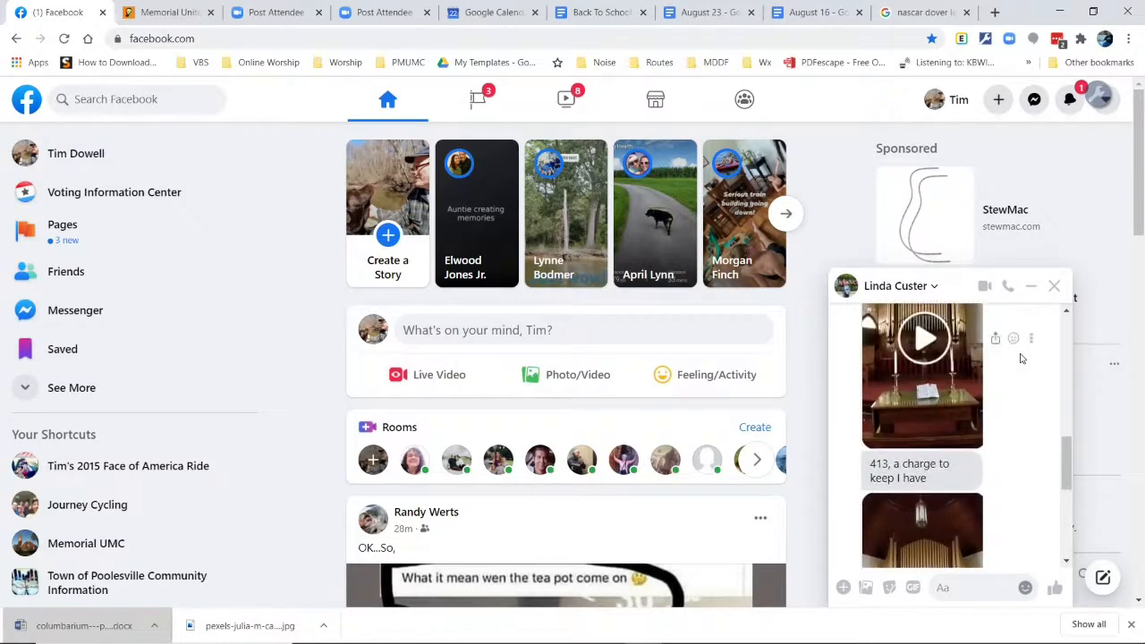
scroll(1022, 358, up, 3)
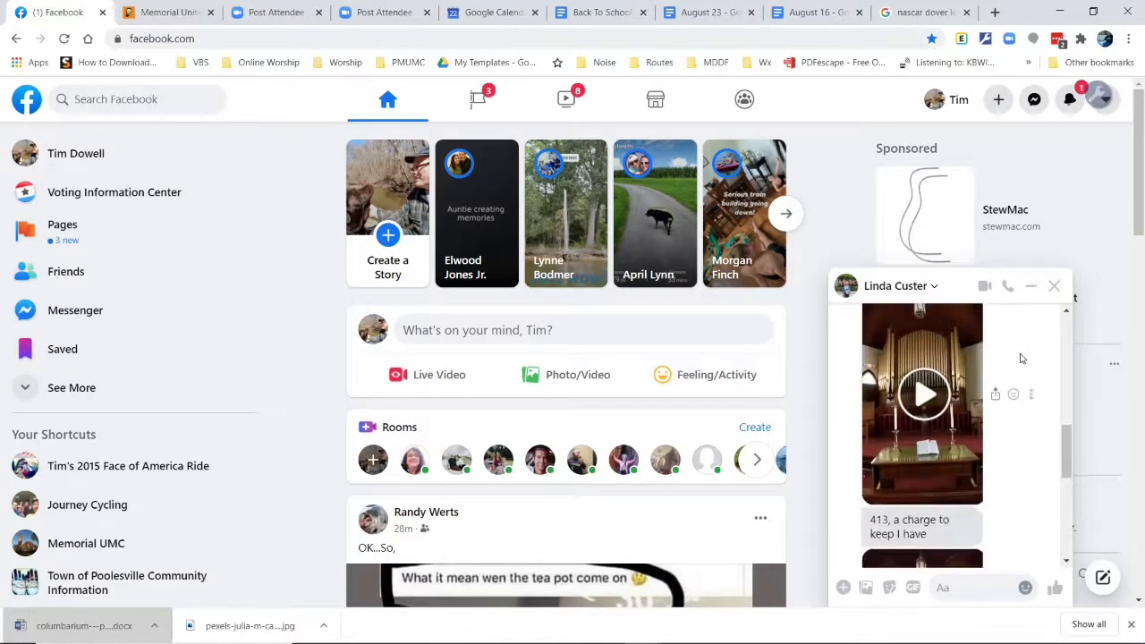
scroll(1022, 358, down, 5)
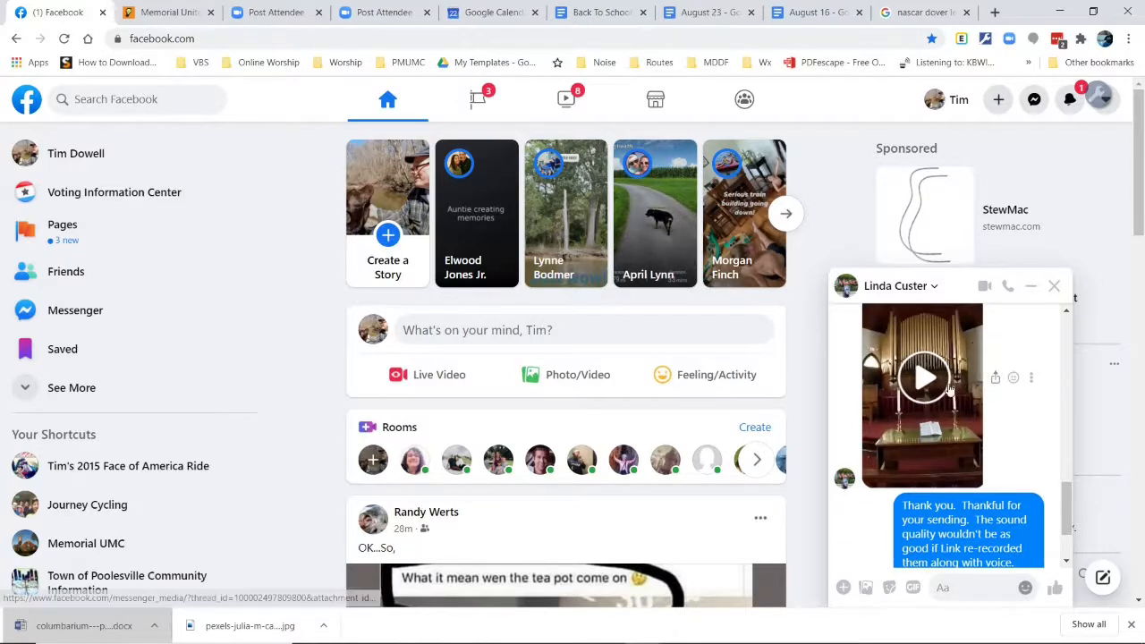
click(950, 391)
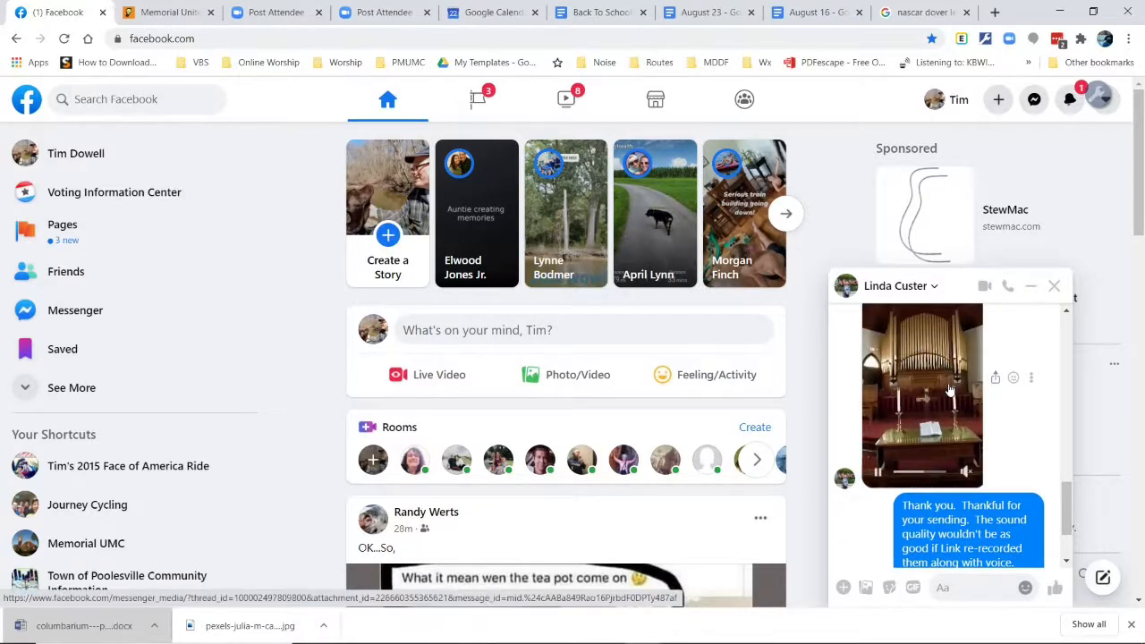
click(950, 390)
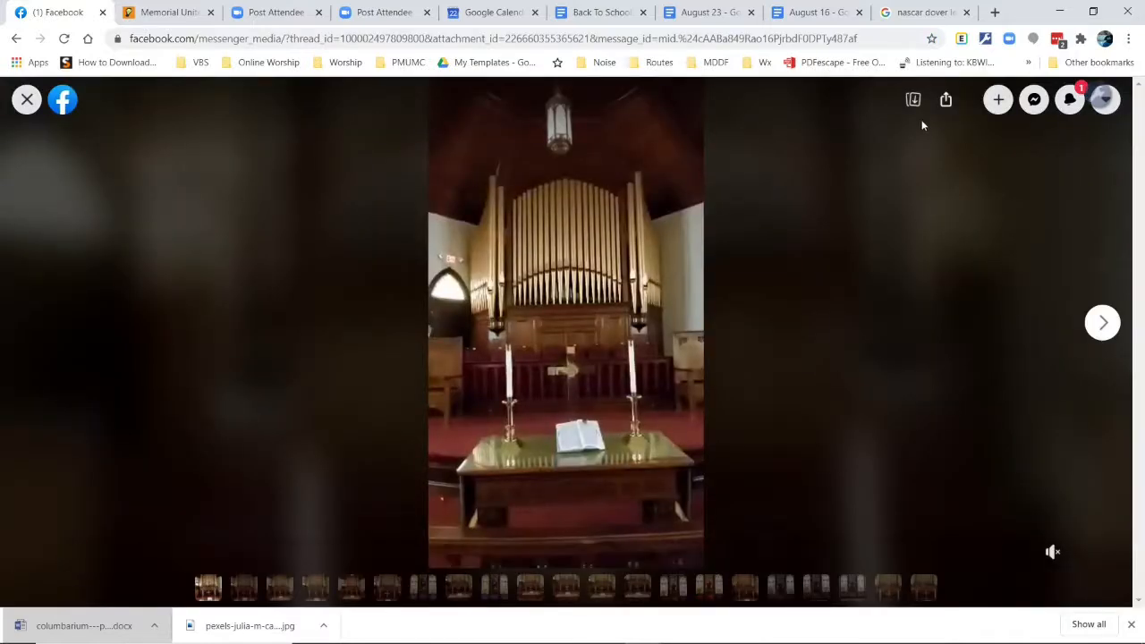
click(913, 105)
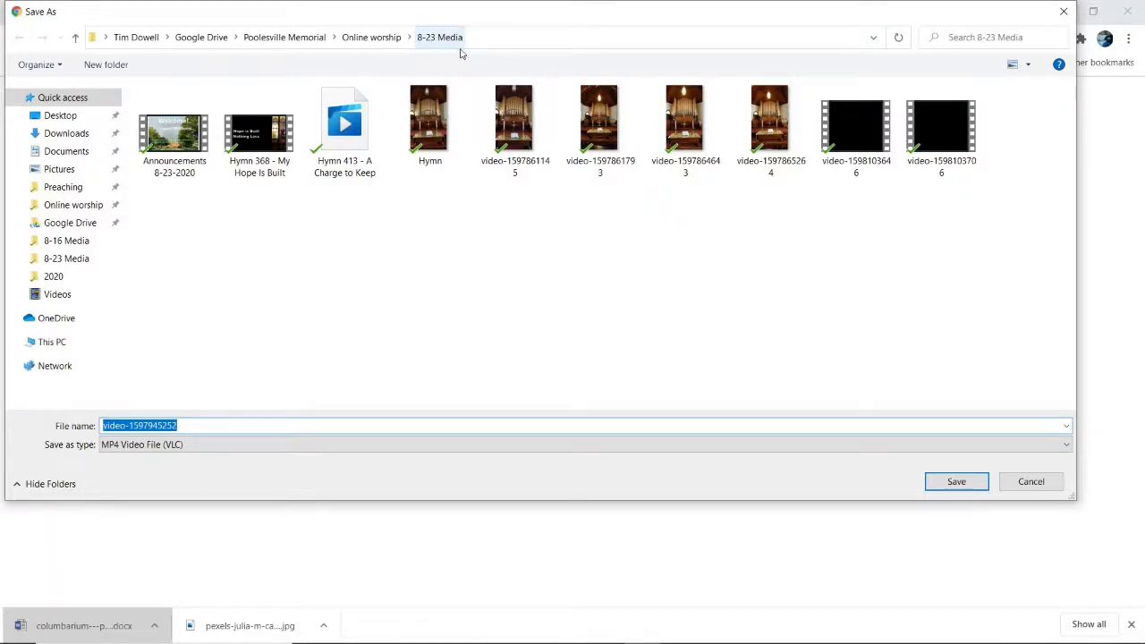
click(960, 483)
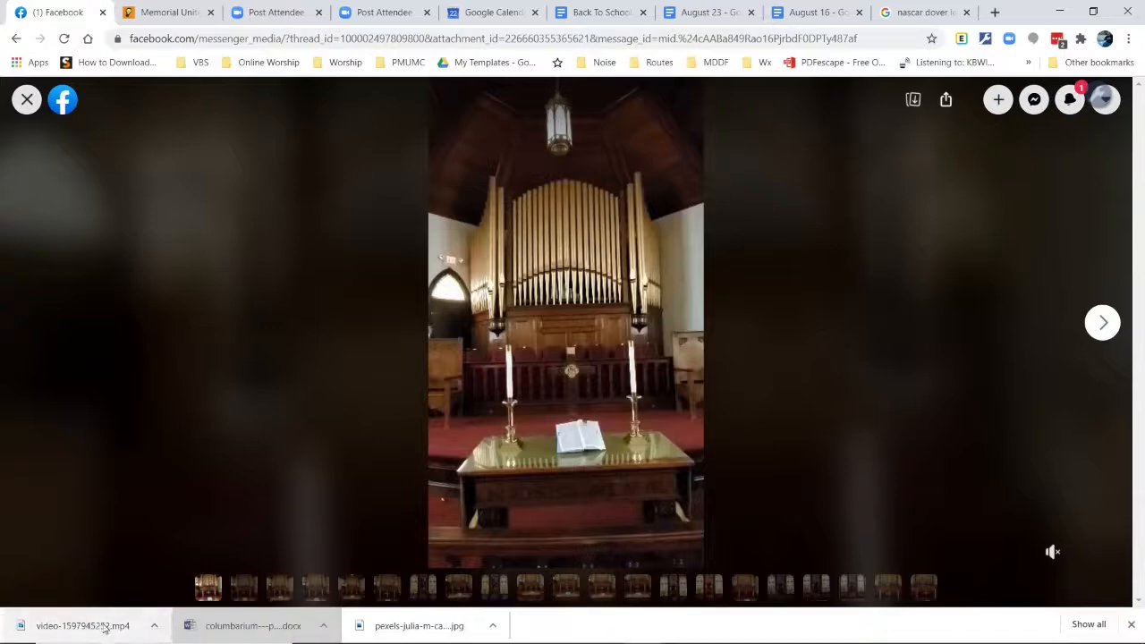
Show the downloaded video in its folder and open it with Audacity.
click(153, 627)
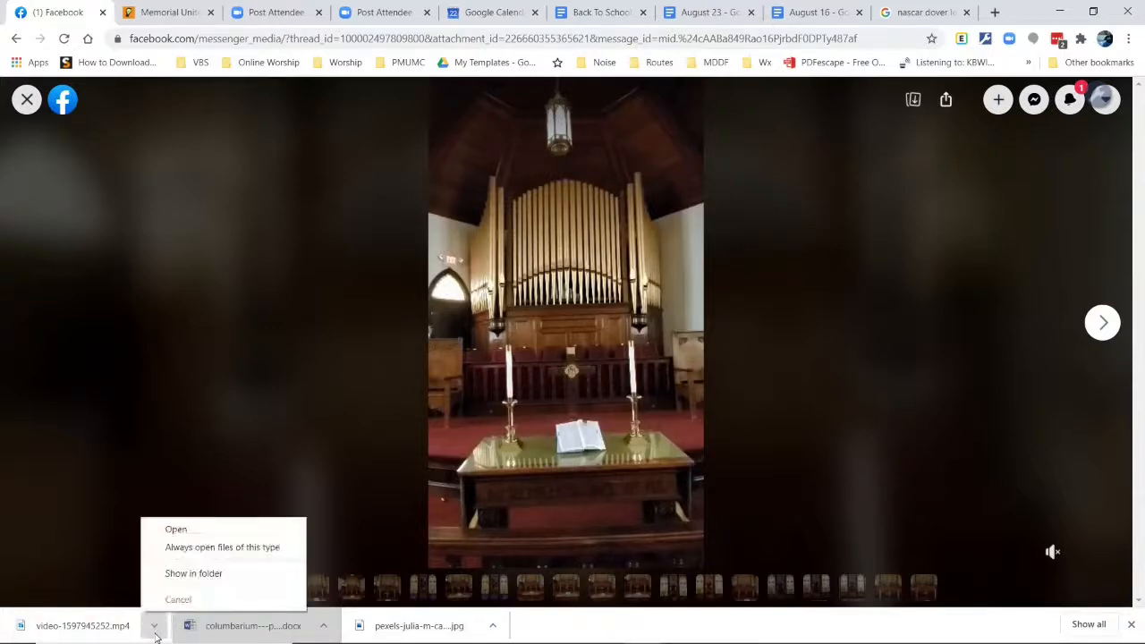
click(221, 577)
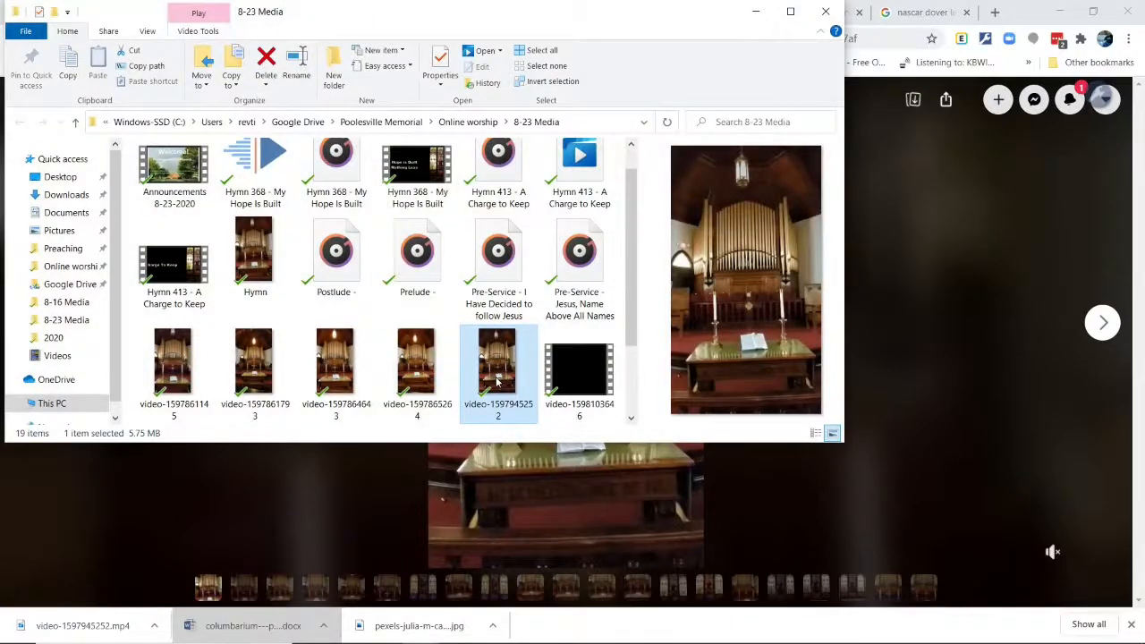
right_click(496, 377)
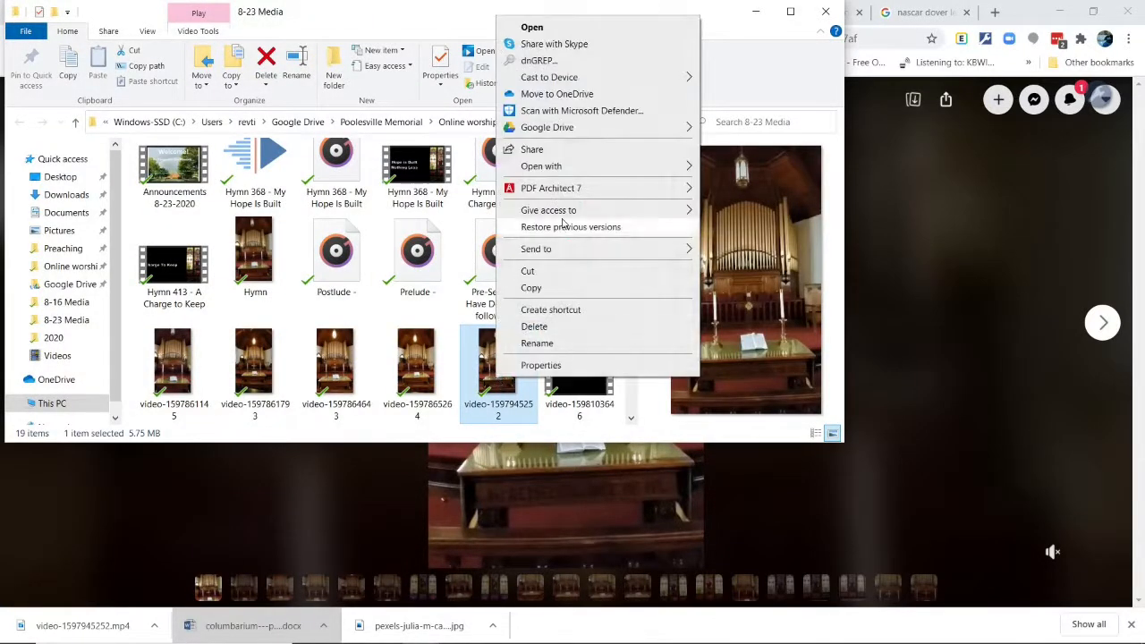
mouse_move(586, 170)
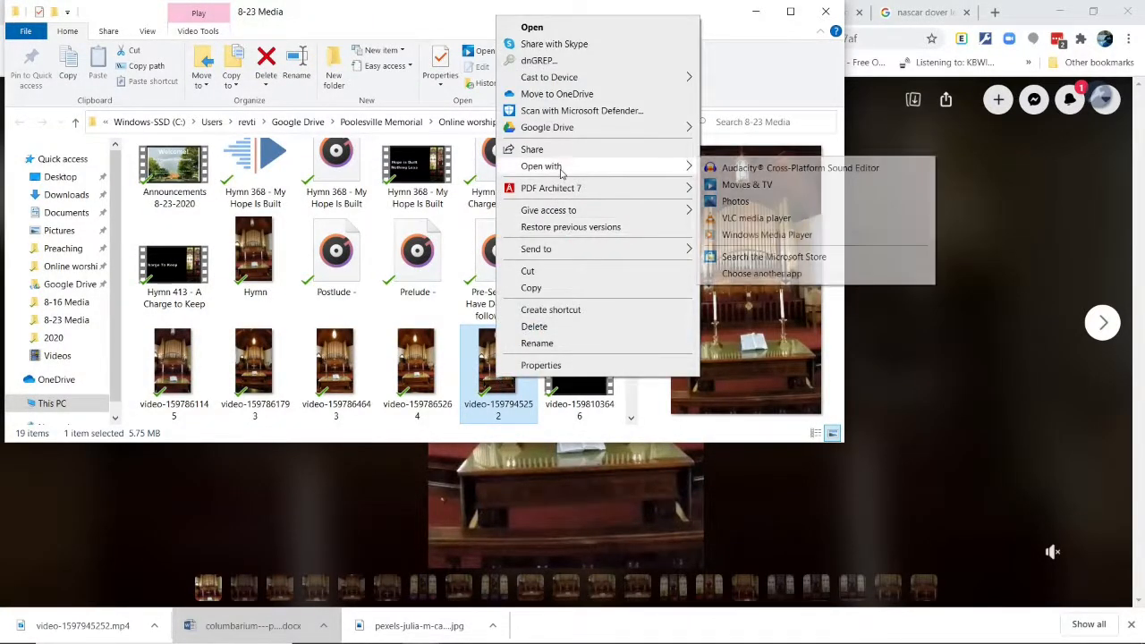
click(721, 168)
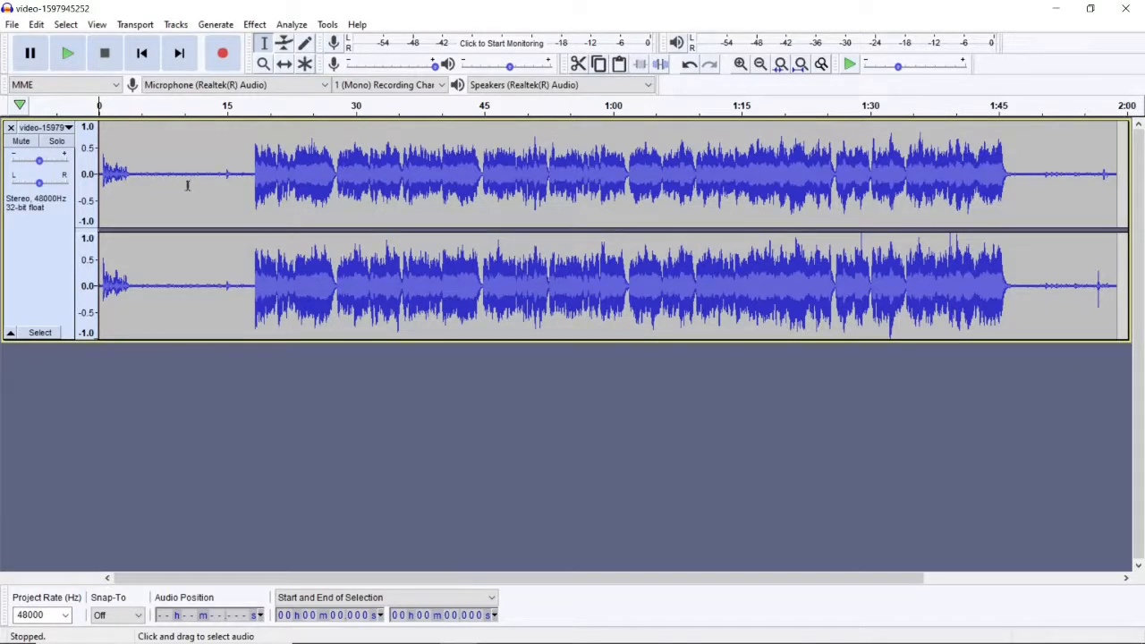
Play the quiet opening section before the music to listen for background noise, replaying it from about 6 seconds.
key(space)
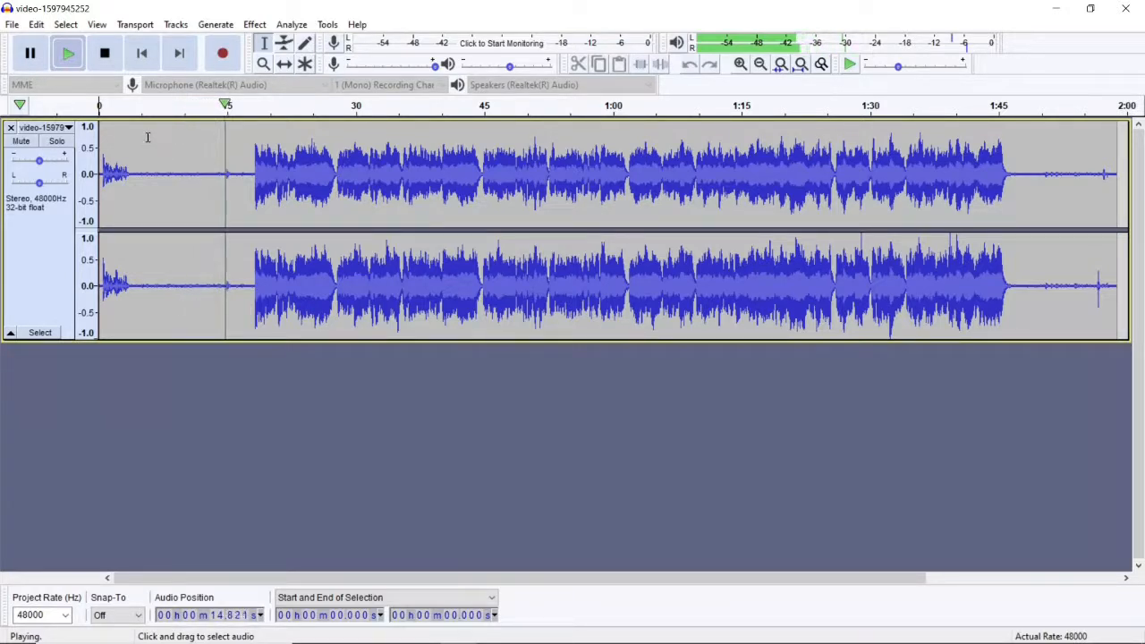
click(149, 105)
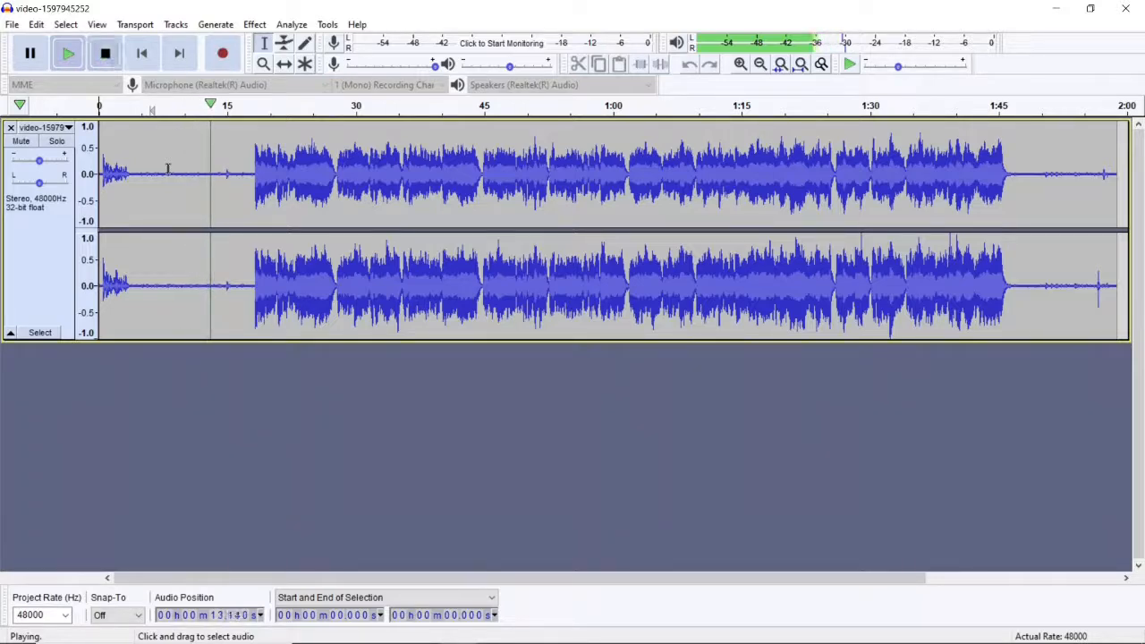
key(space)
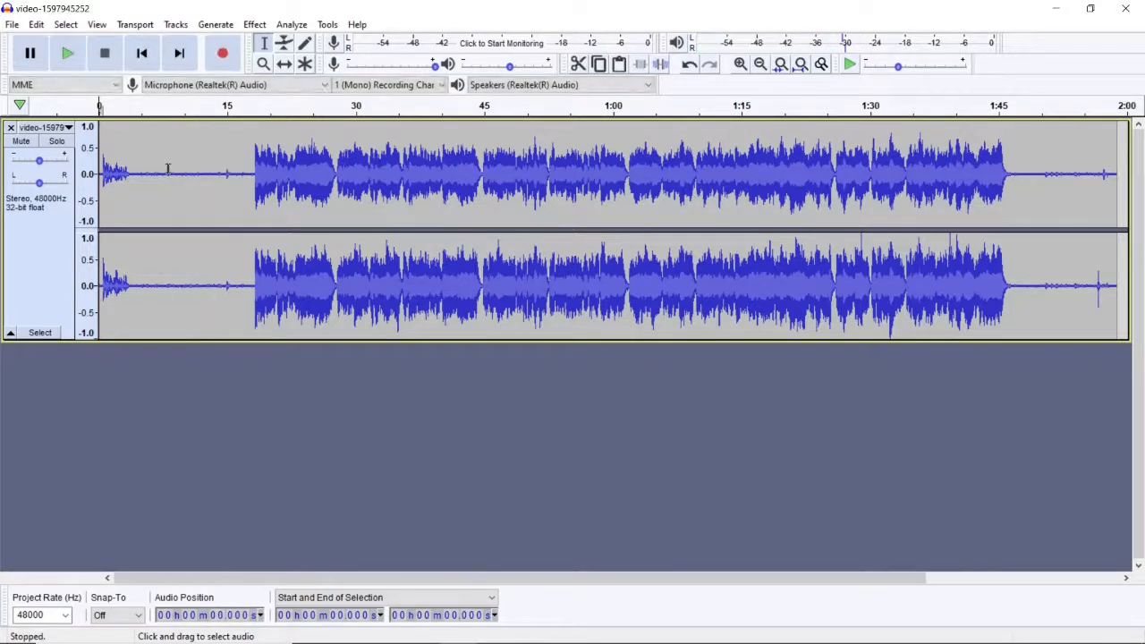
click(255, 25)
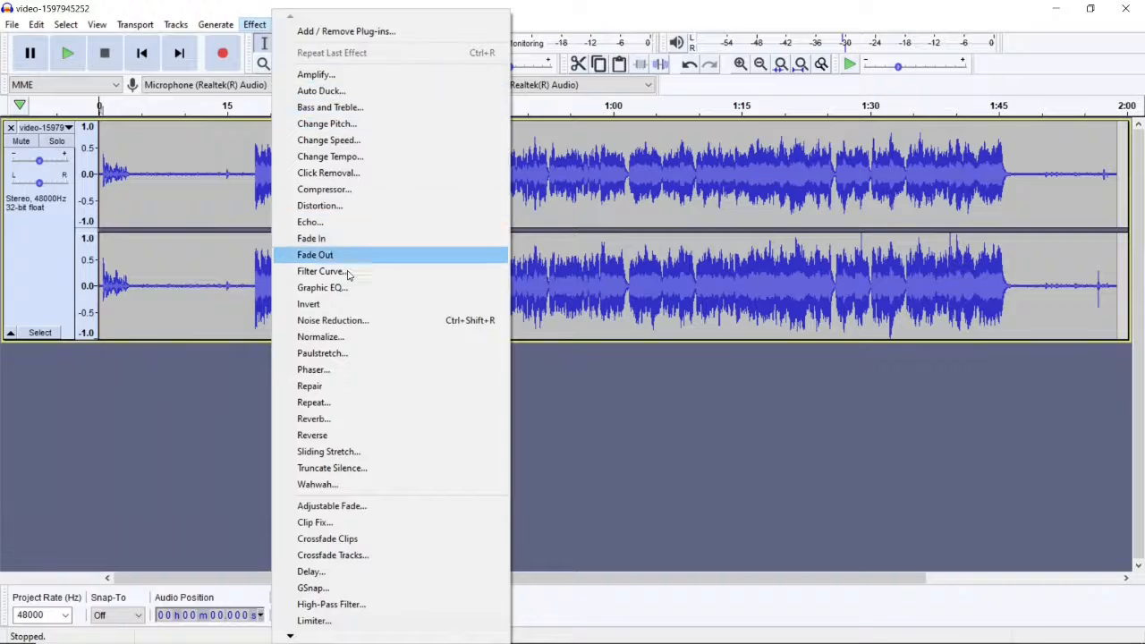
click(347, 326)
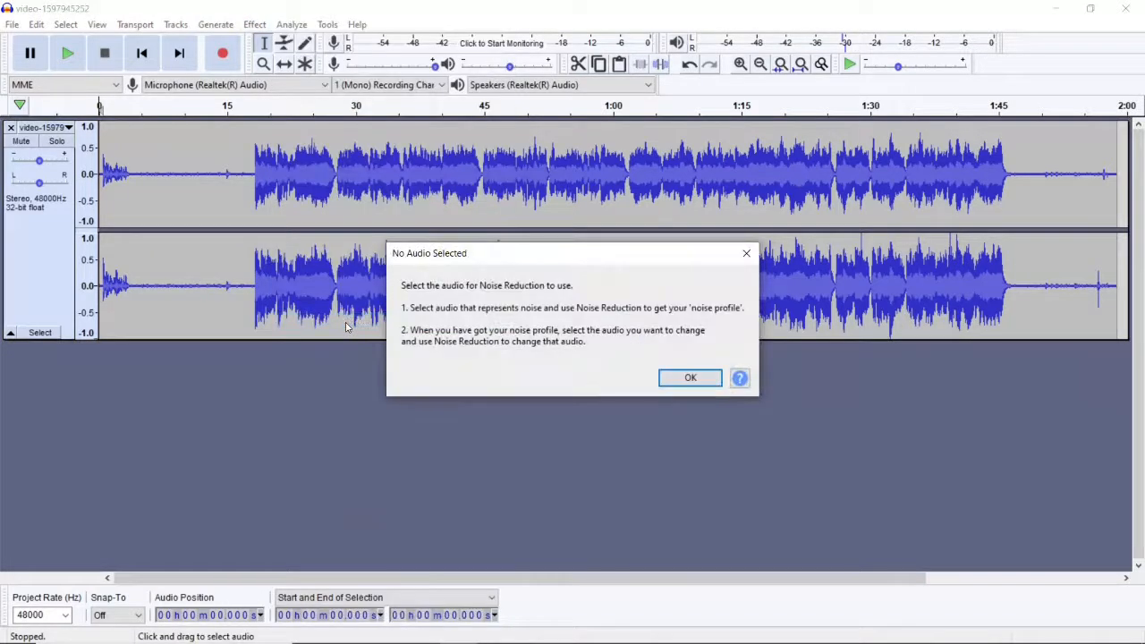
click(690, 378)
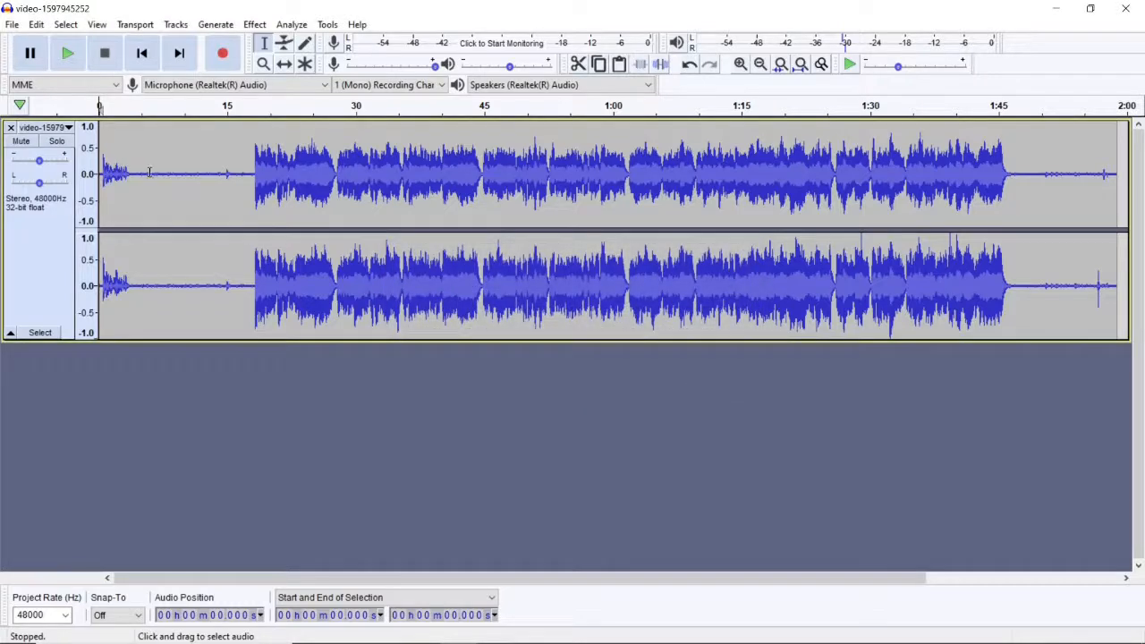
Select the quiet stretch from about 5.4 to 13.5 seconds and capture it as the Noise Reduction noise profile.
drag(145, 173, 214, 174)
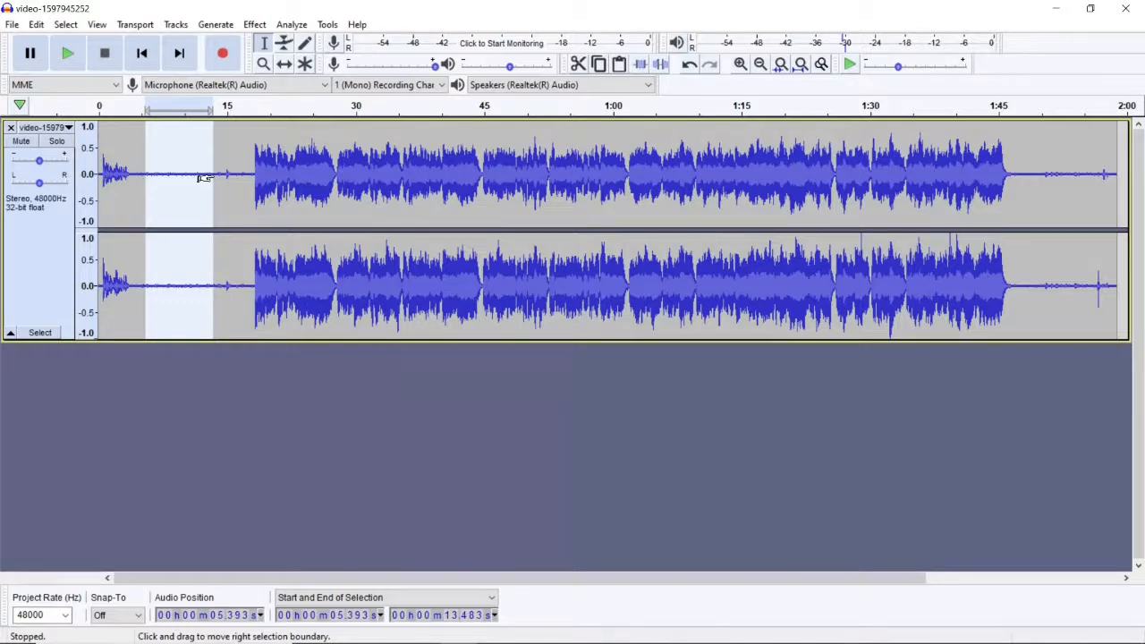
click(250, 25)
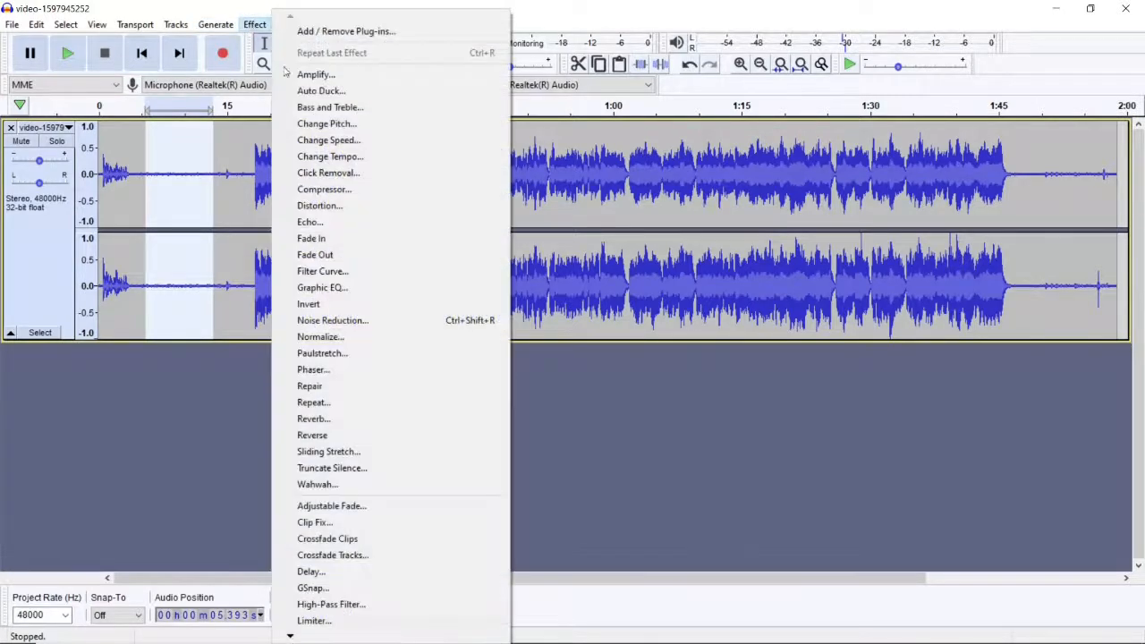
click(362, 323)
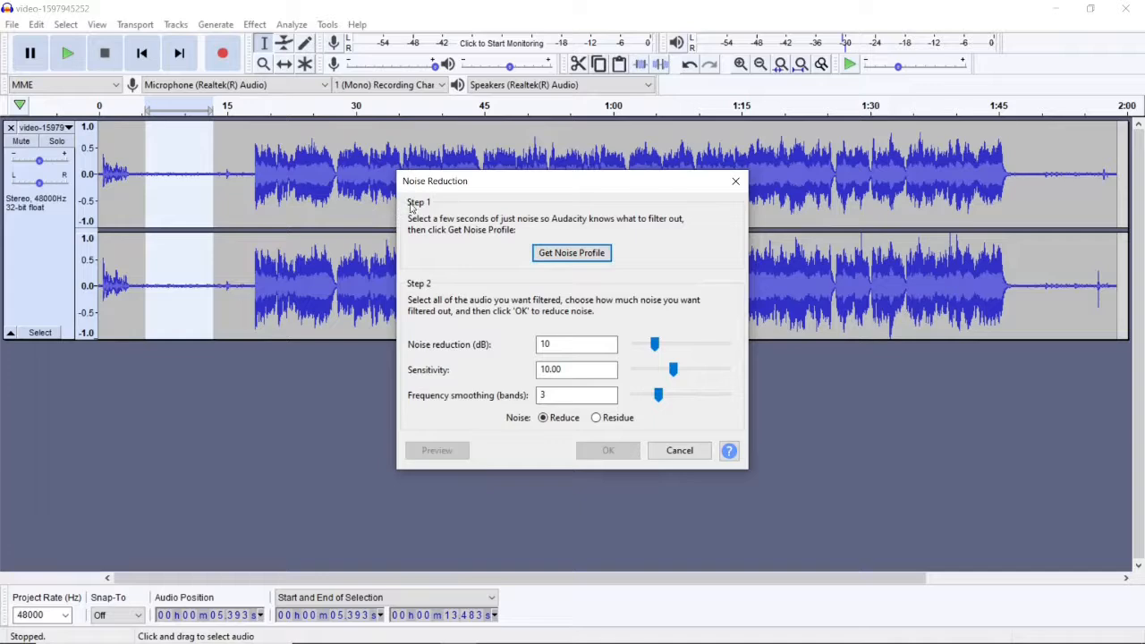
click(558, 254)
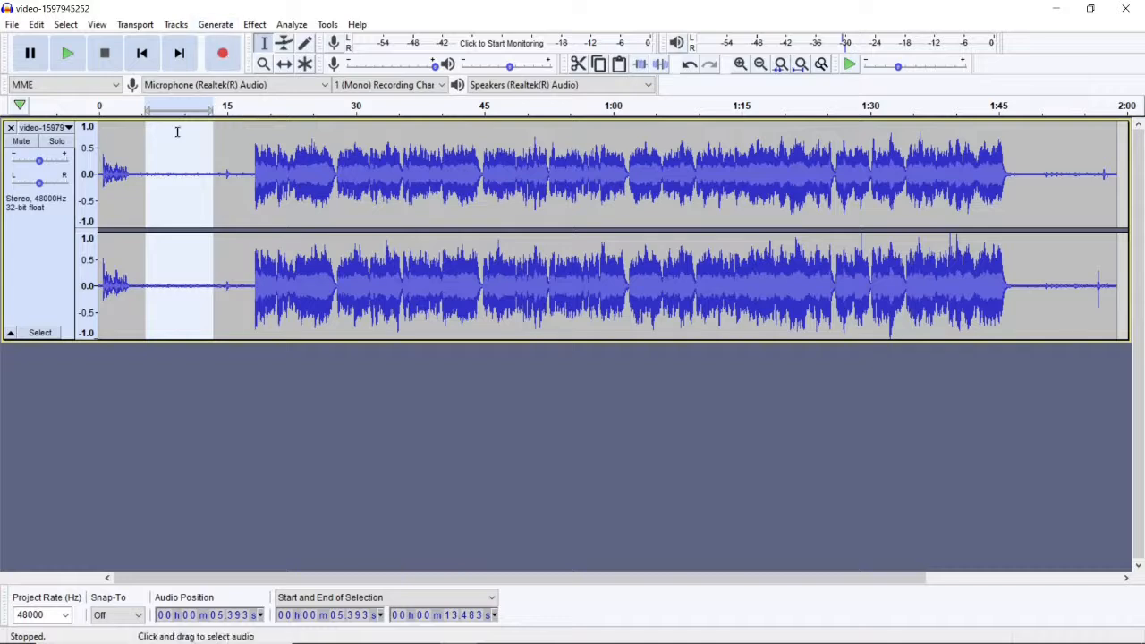
Apply Noise Reduction to the entire track with 10 dB reduction, sensitivity 10.00 and 3 frequency smoothing bands.
key(ctrl+a)
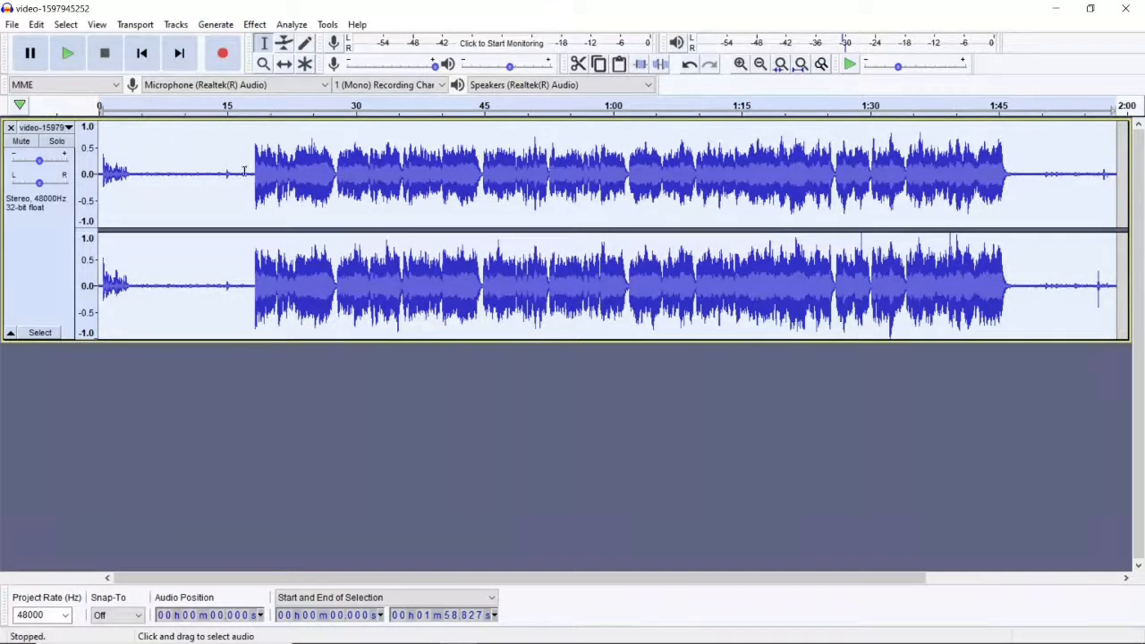
click(254, 25)
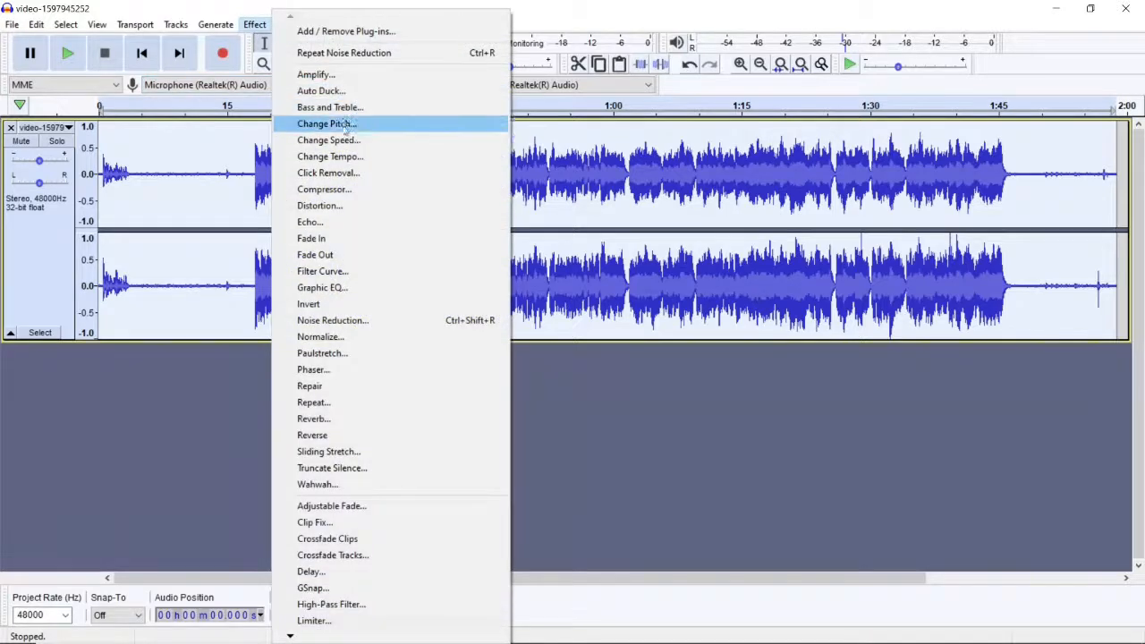
click(371, 327)
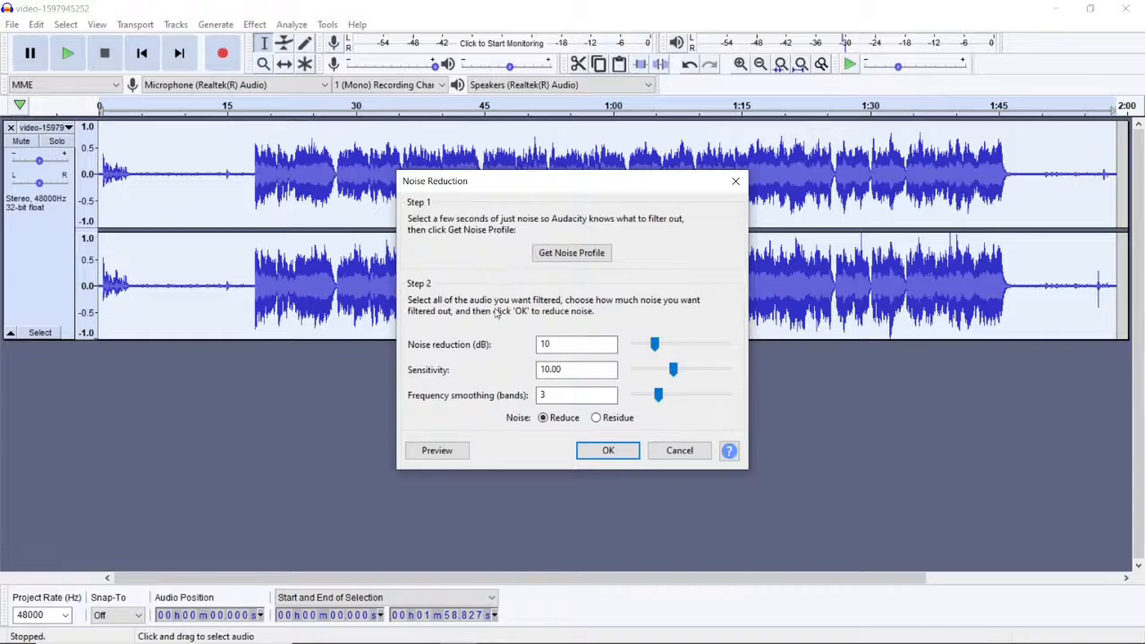
click(620, 450)
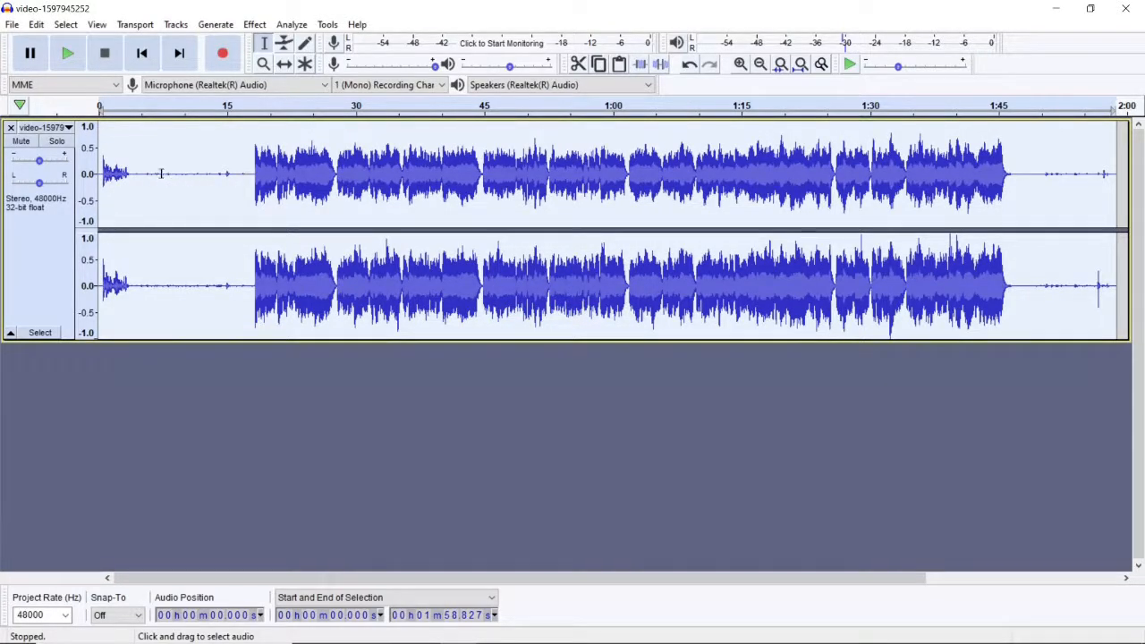
Run a second Noise Reduction pass over the whole track with the same 10 dB settings.
click(254, 24)
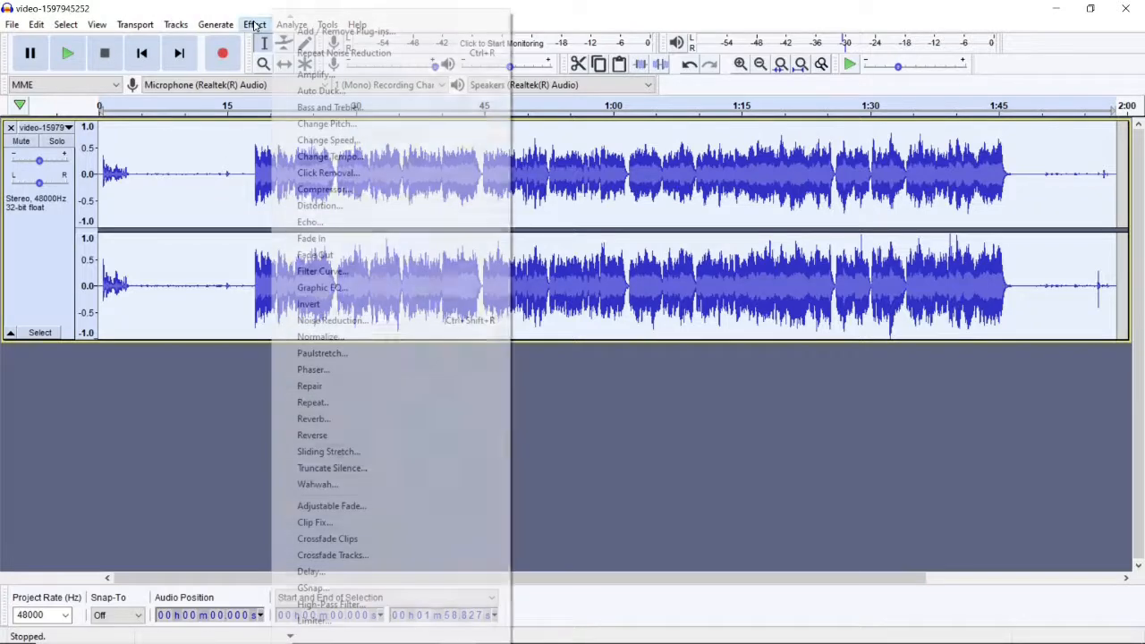
click(331, 320)
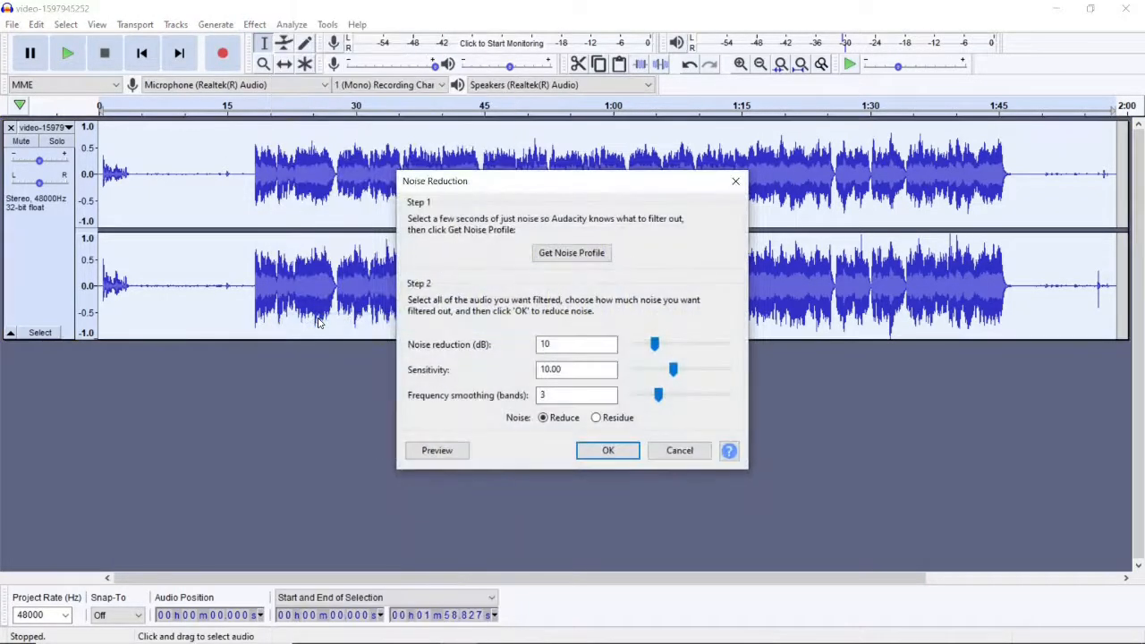
click(608, 451)
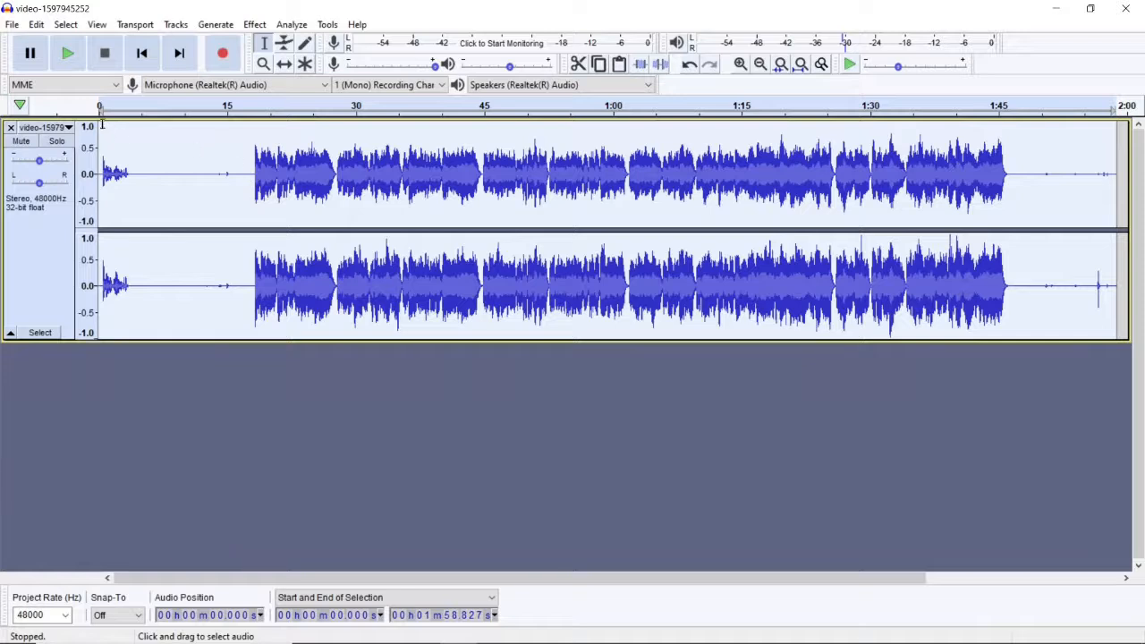
Play back the cleaned audio from the beginning and again from about 17.4 seconds, just before the music starts.
key(space)
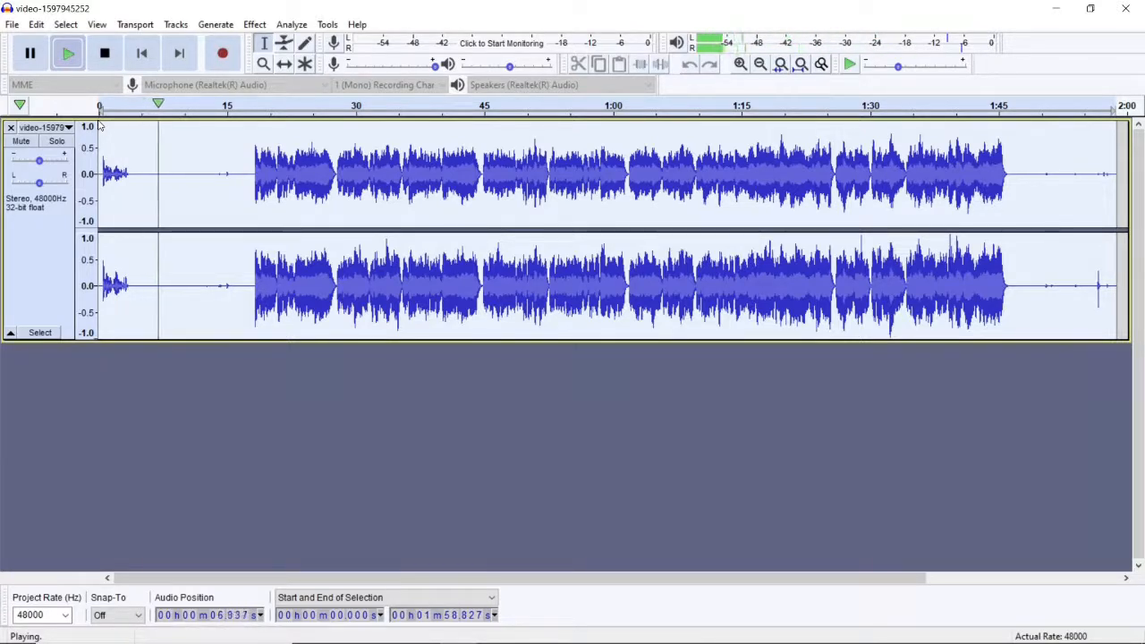
click(248, 183)
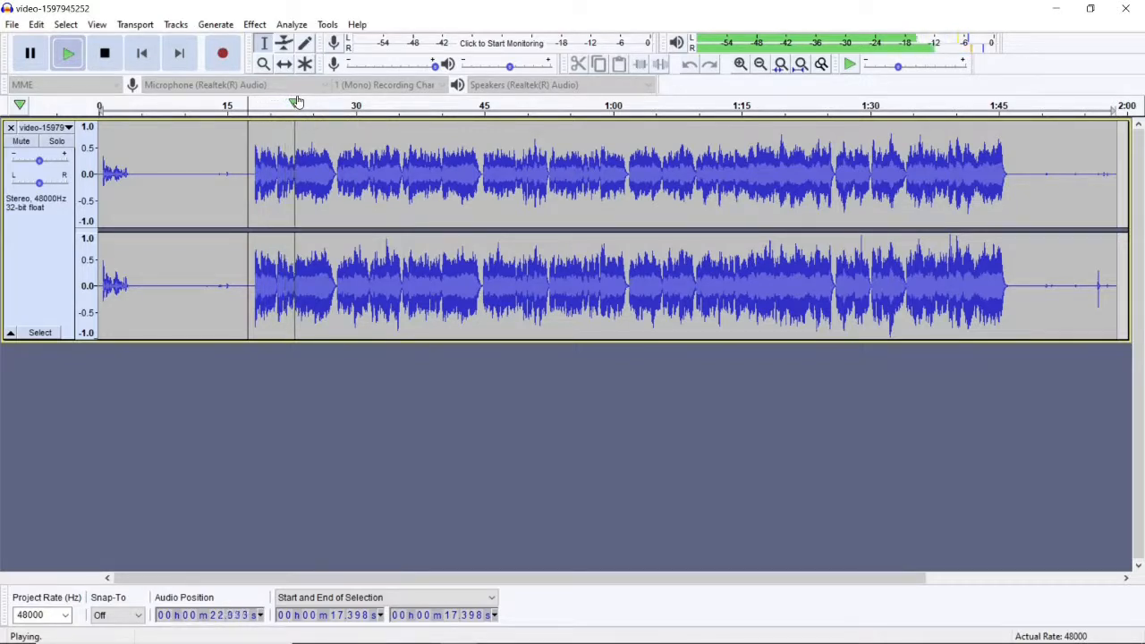
key(space)
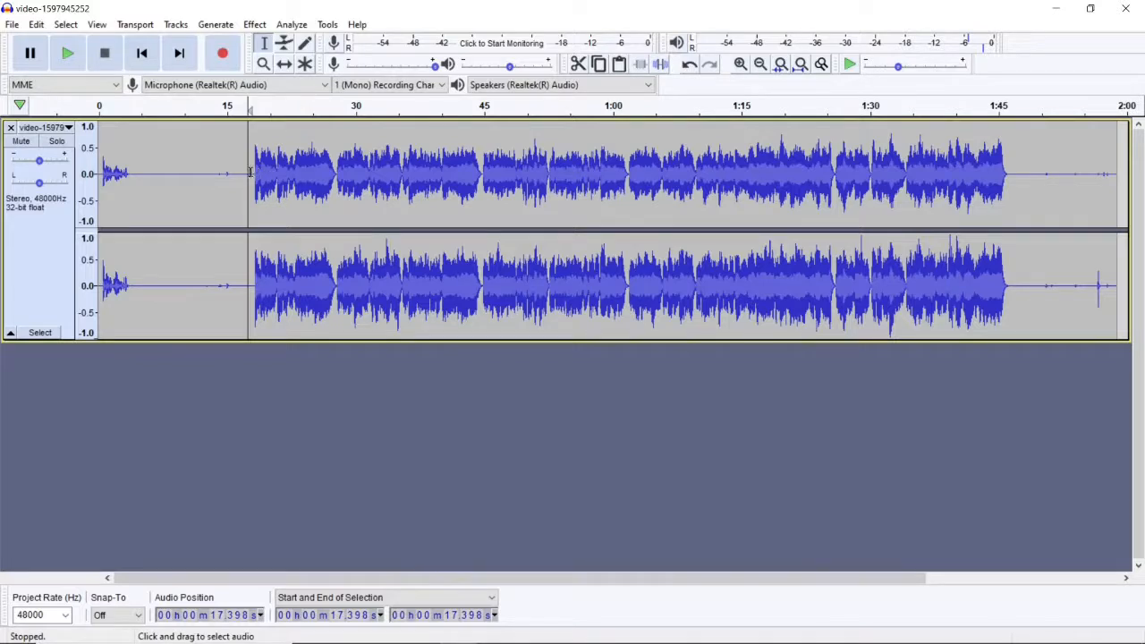
Delete the first 17.7 seconds before the organ music and the trailing section from about 1:29 to the end.
drag(250, 172, 84, 166)
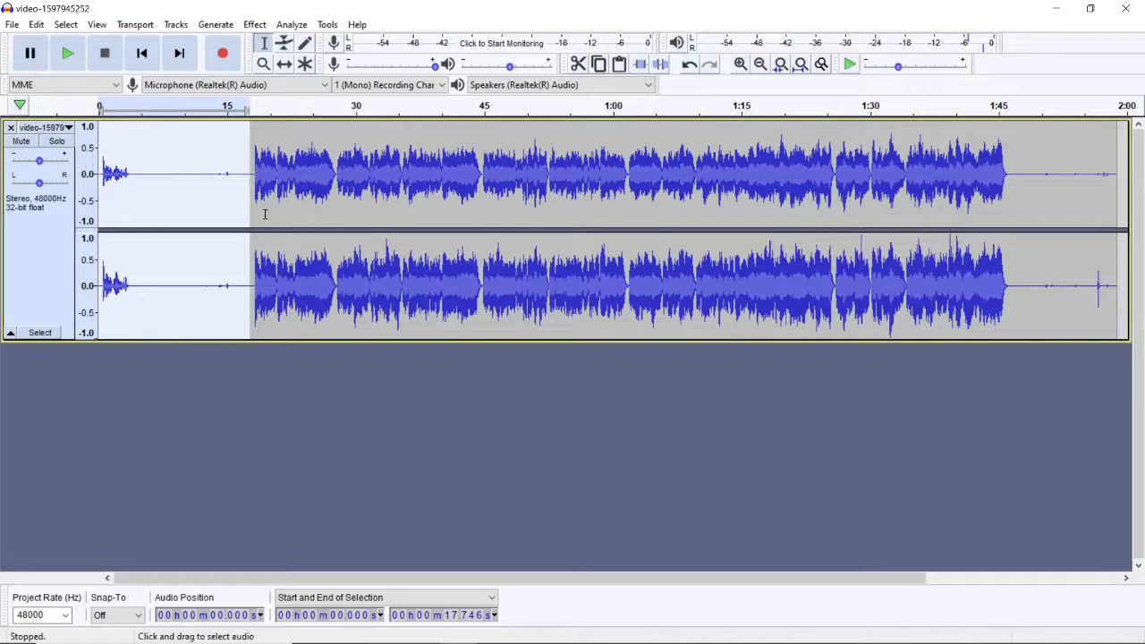
key(Delete)
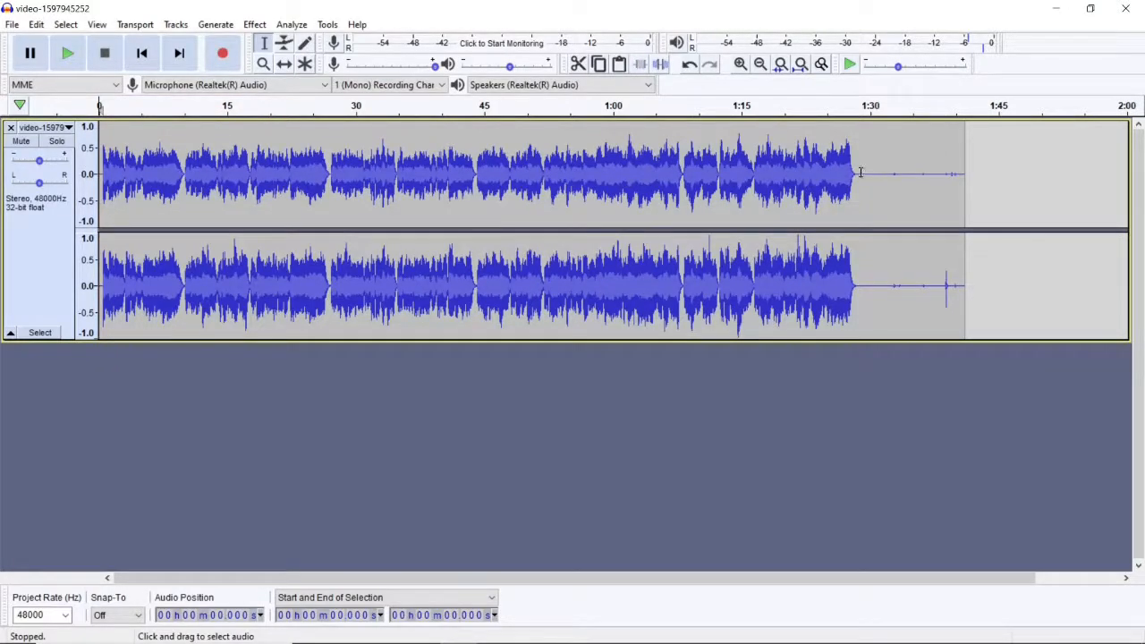
drag(862, 172, 972, 162)
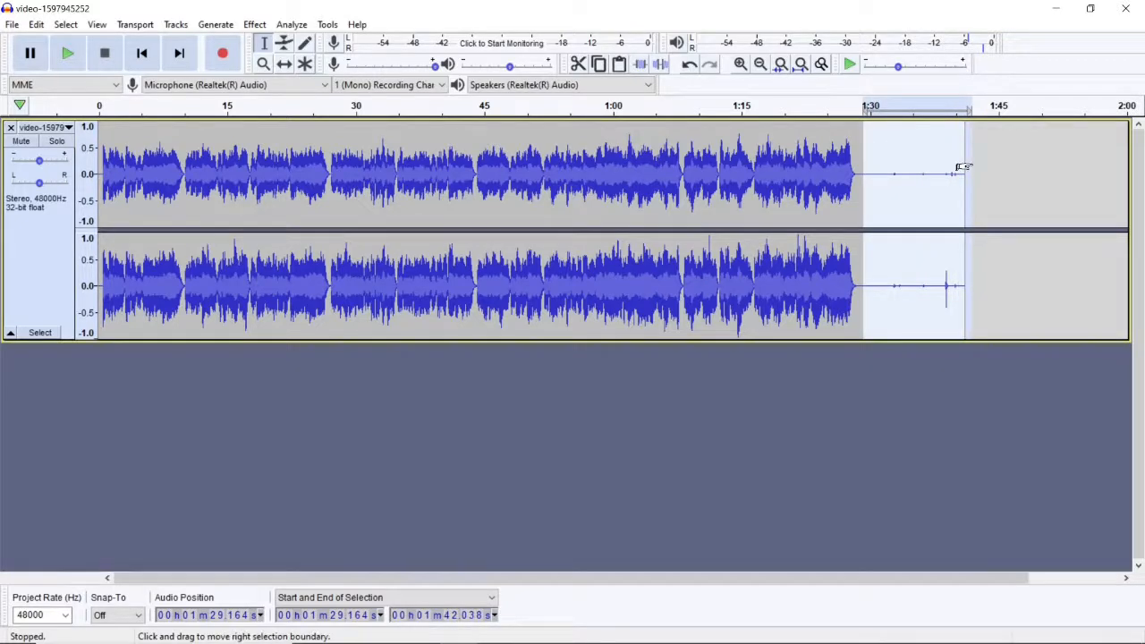
key(Delete)
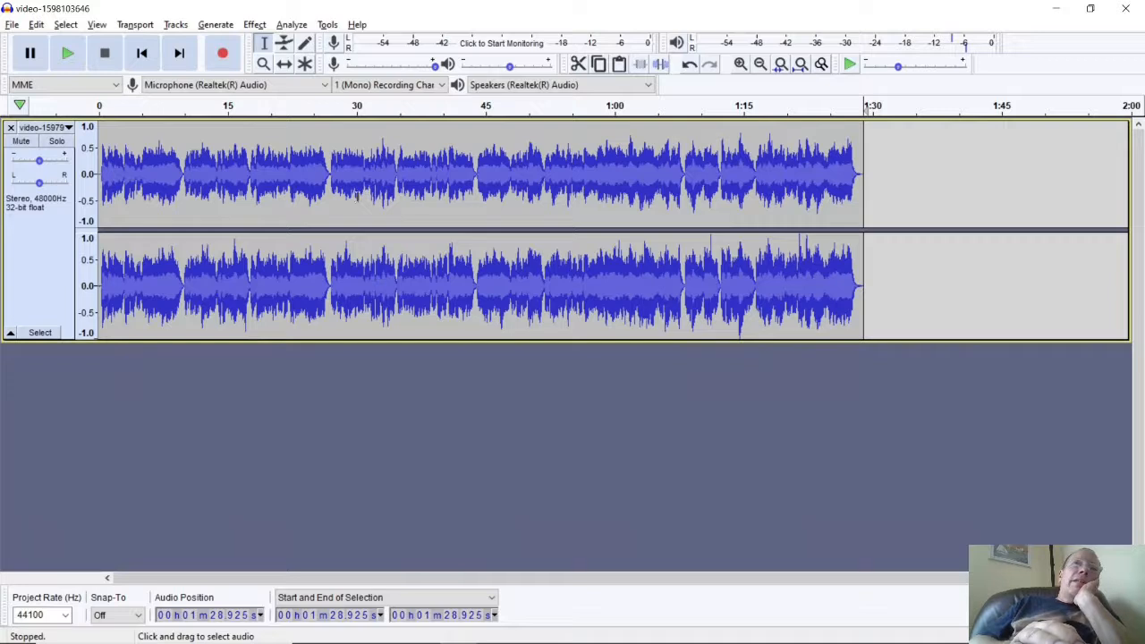
click(11, 25)
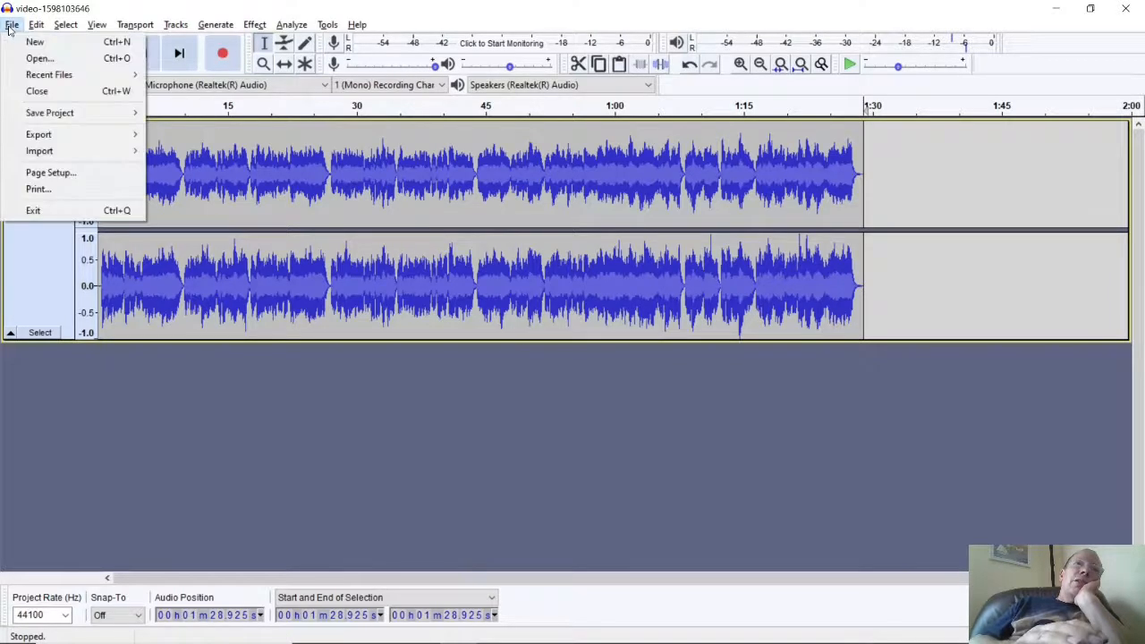
mouse_move(72, 158)
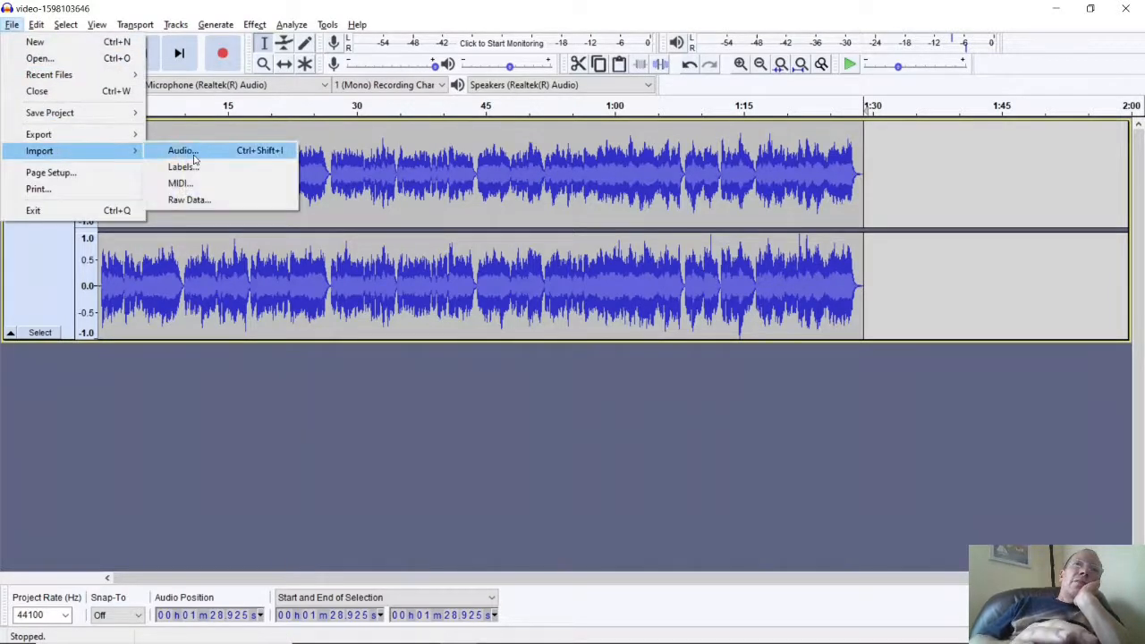
click(185, 152)
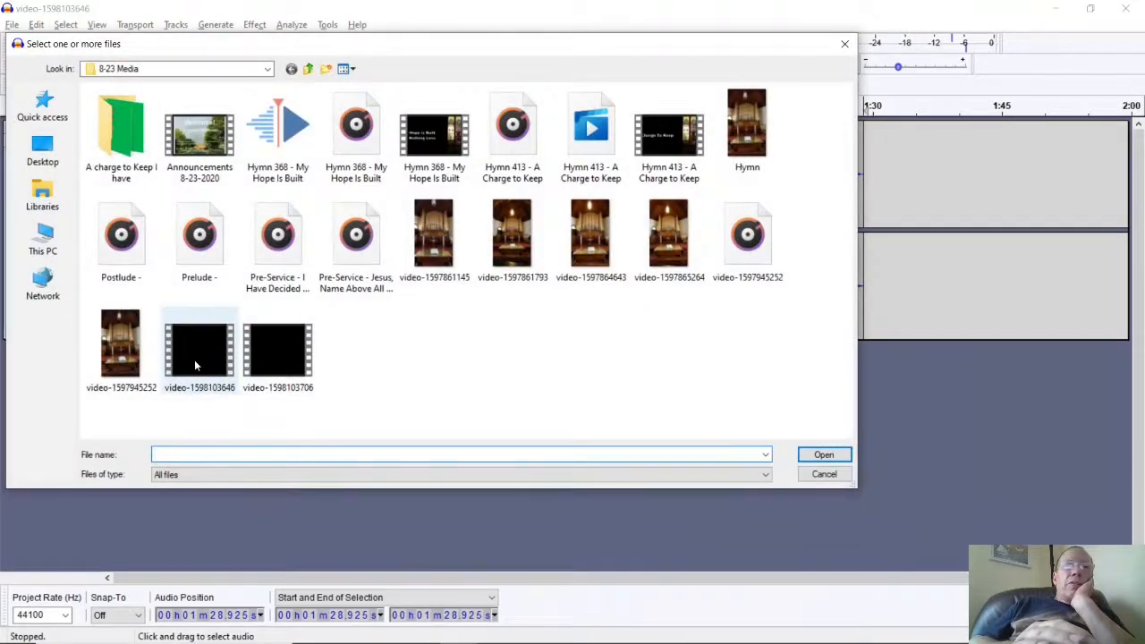
double_click(198, 359)
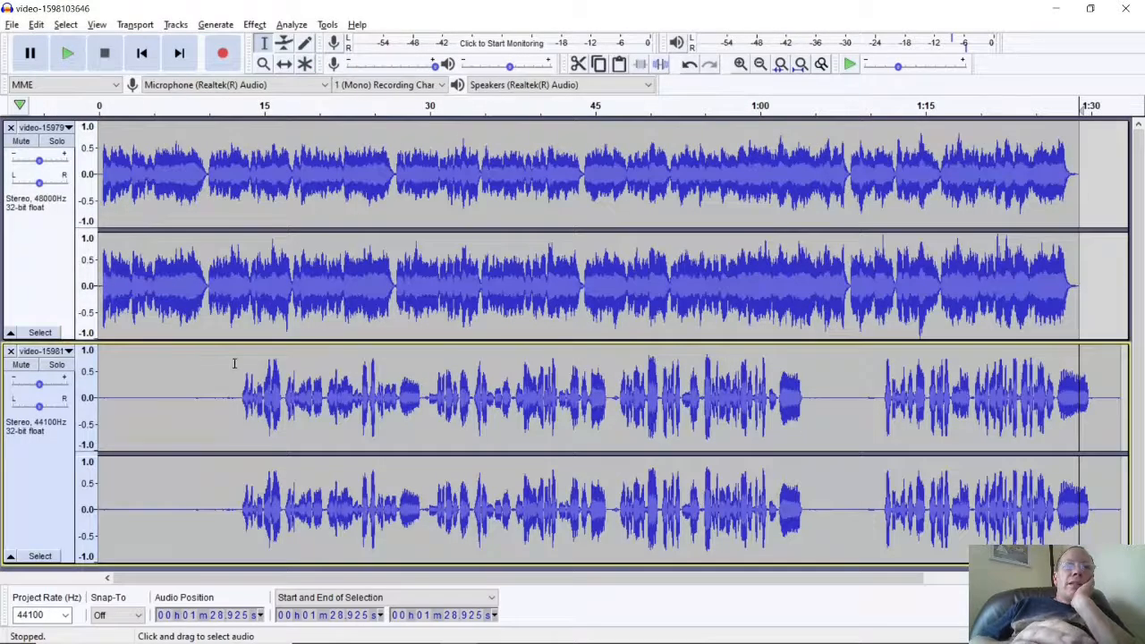
Play from about 12.6 seconds to find the singing's start, and delete the silent lead-in of the imported vocal track.
click(237, 366)
key(space)
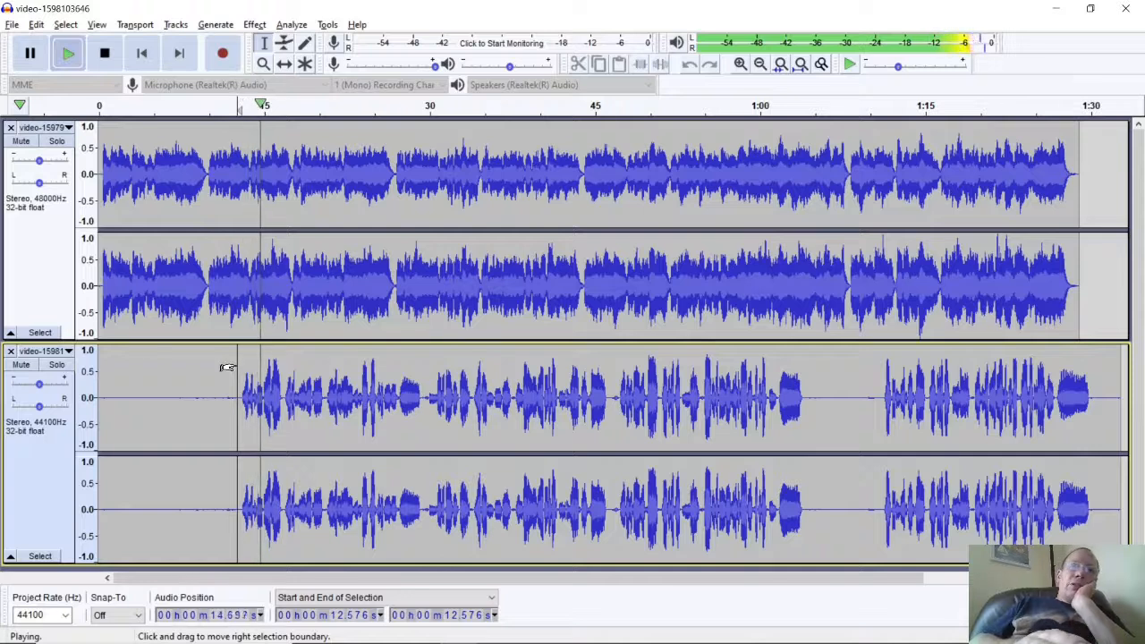
key(space)
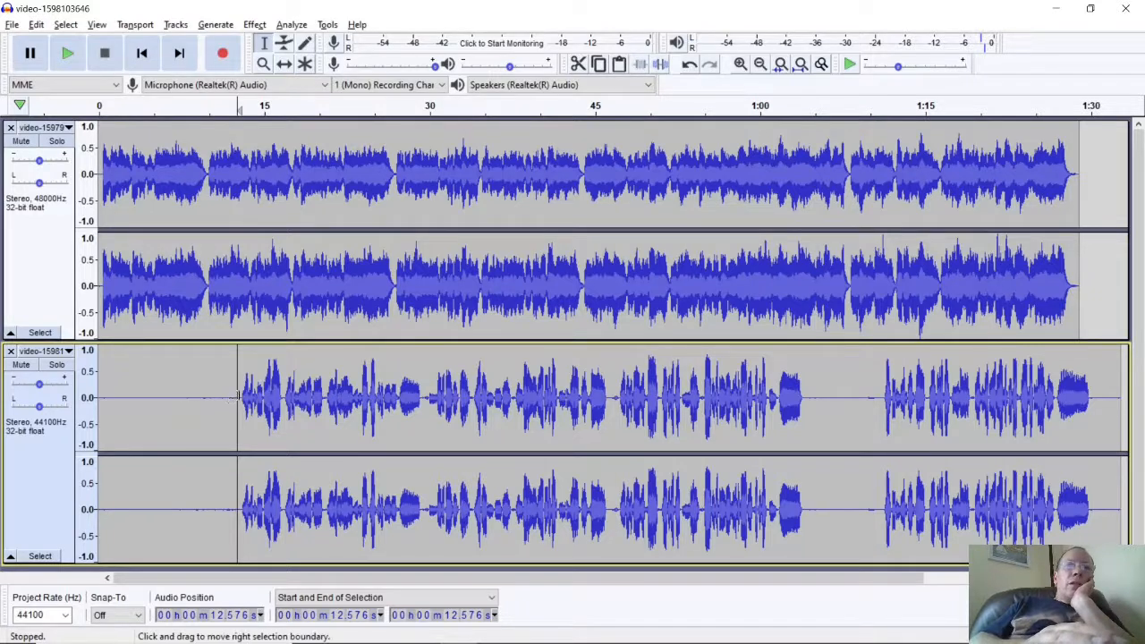
drag(222, 399, 93, 385)
key(Delete)
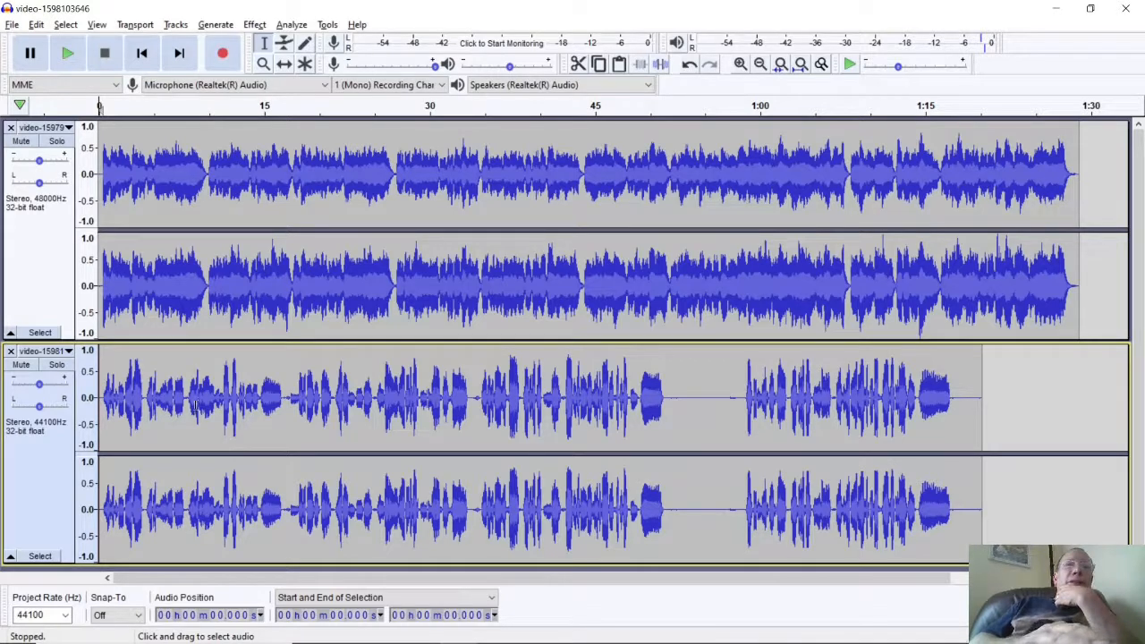
Time-shift the vocal track to start at about 9.5 seconds, after the organ introduction, and play back that entry.
click(284, 64)
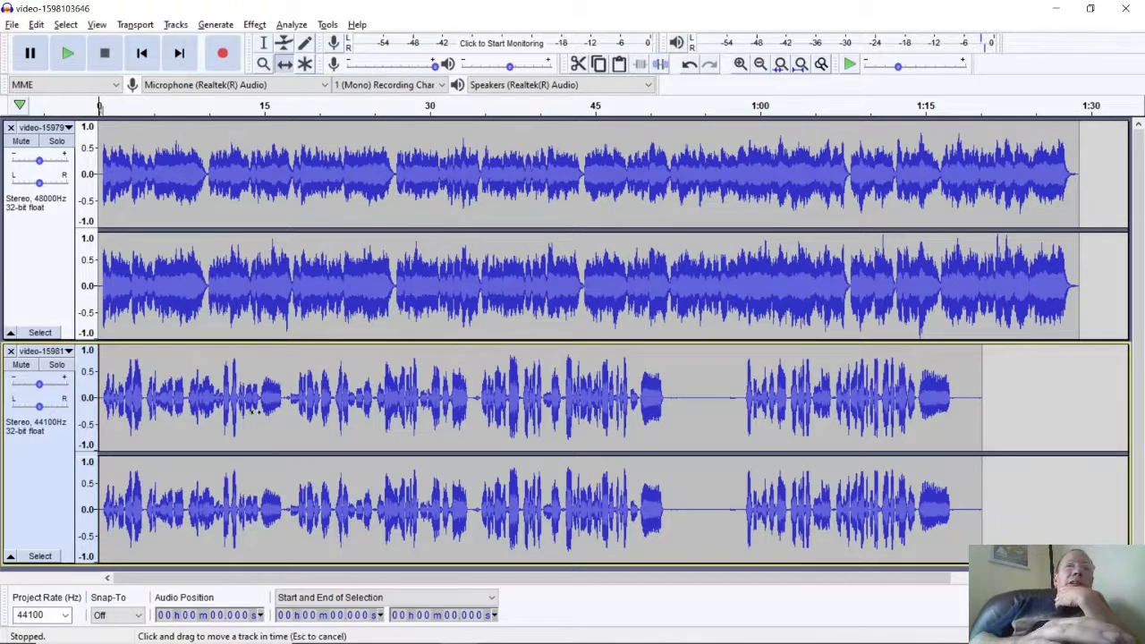
drag(275, 412, 359, 417)
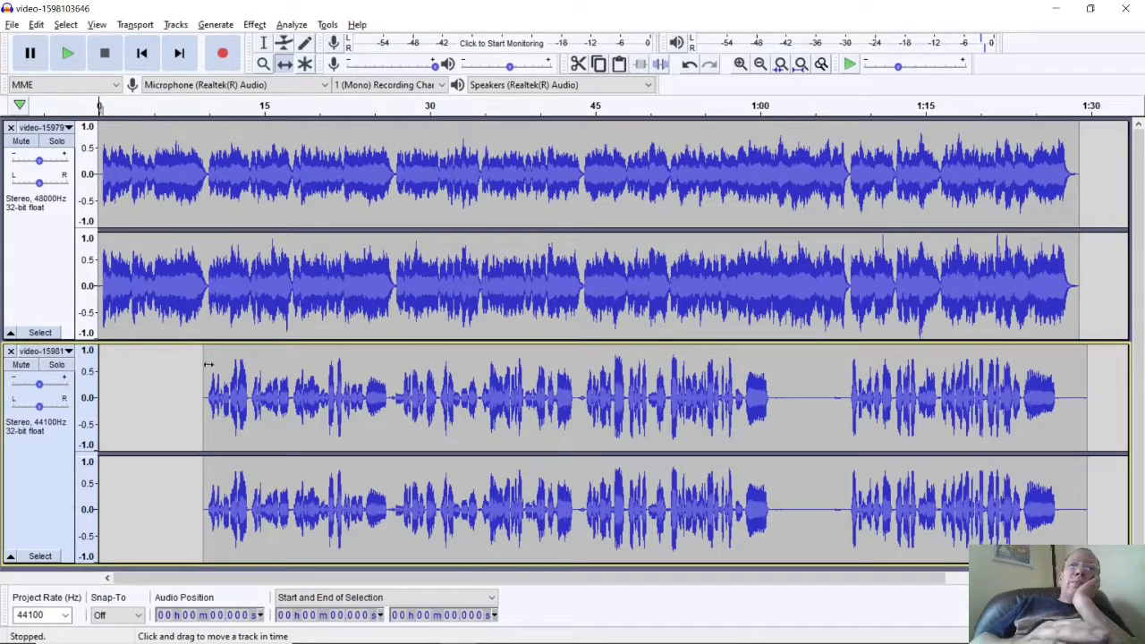
click(205, 105)
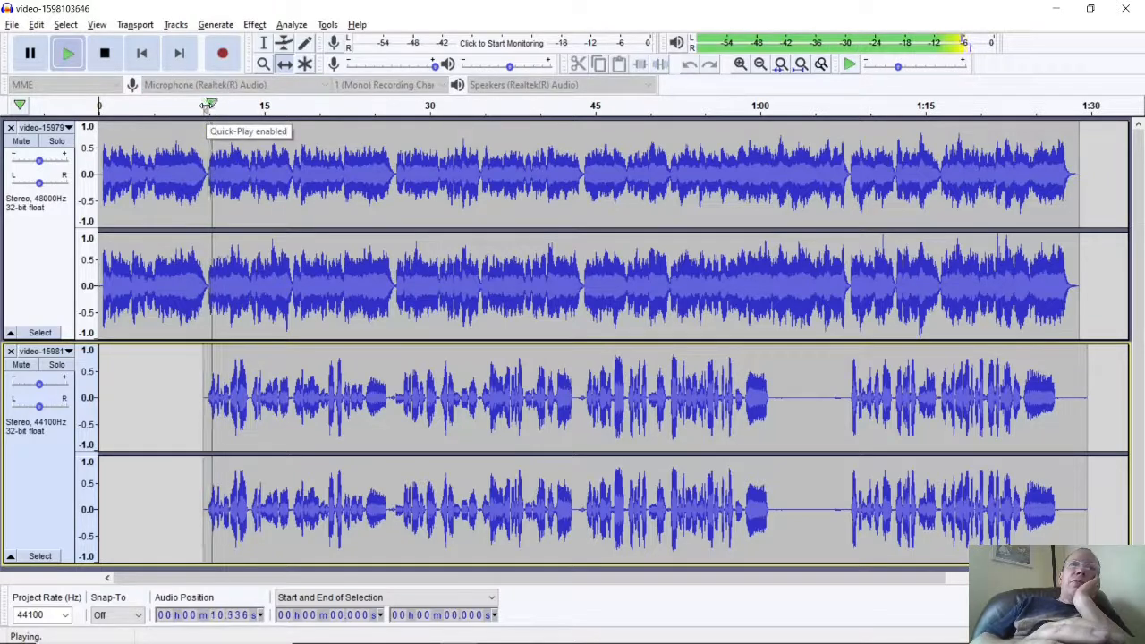
key(space)
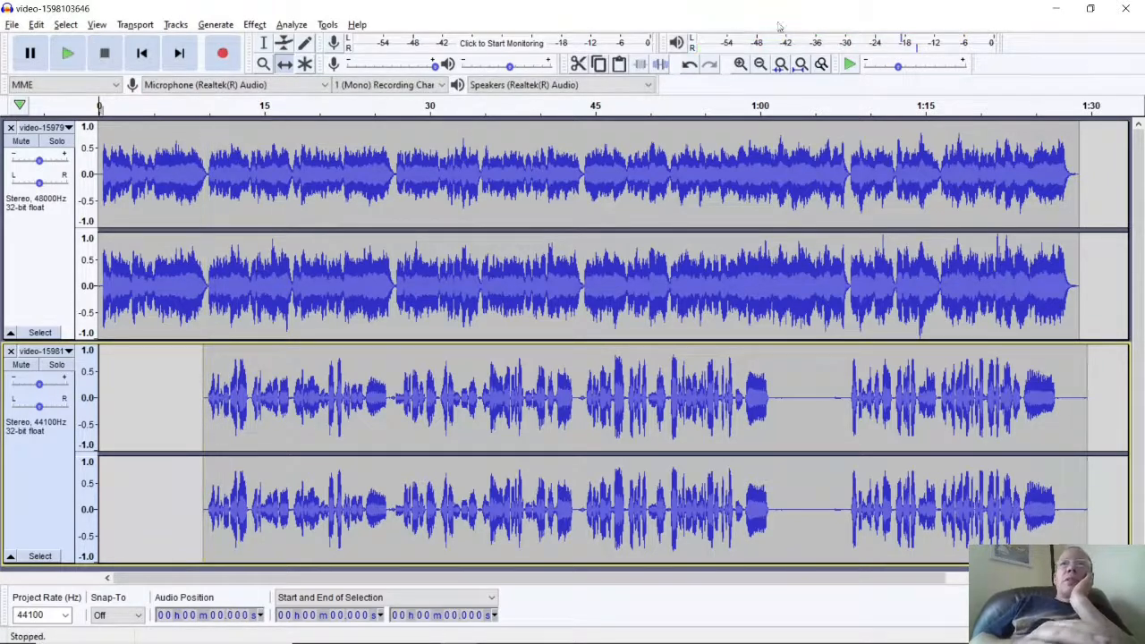
Play both tracks from about 10.4 seconds and shift the vocal track about 0.1 seconds earlier to match the organ.
click(741, 65)
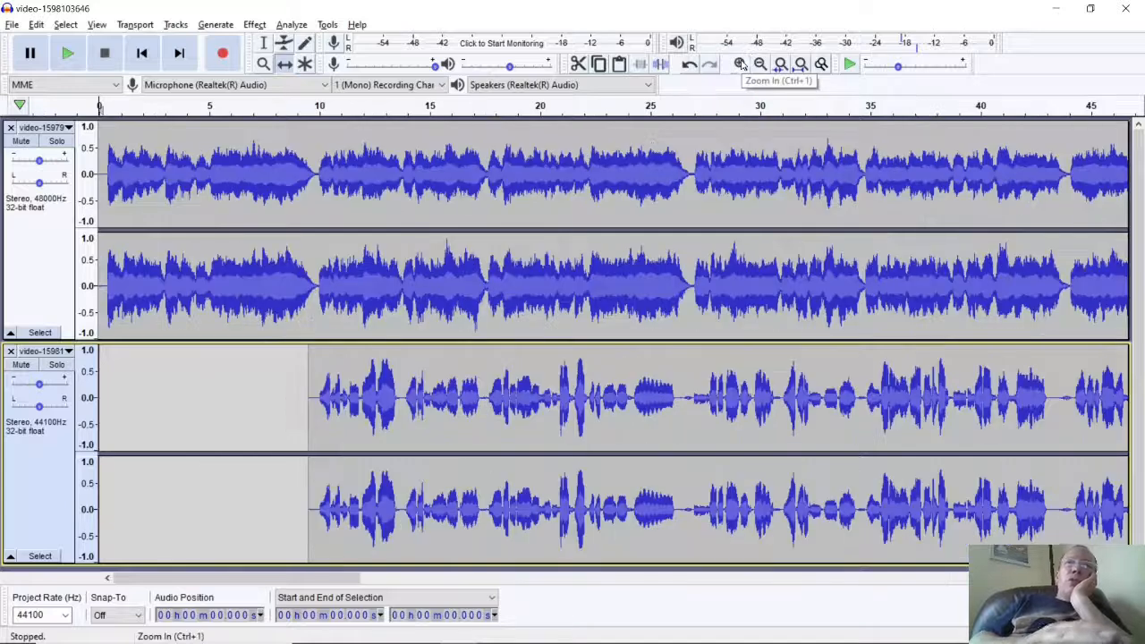
click(741, 65)
click(741, 65)
click(742, 65)
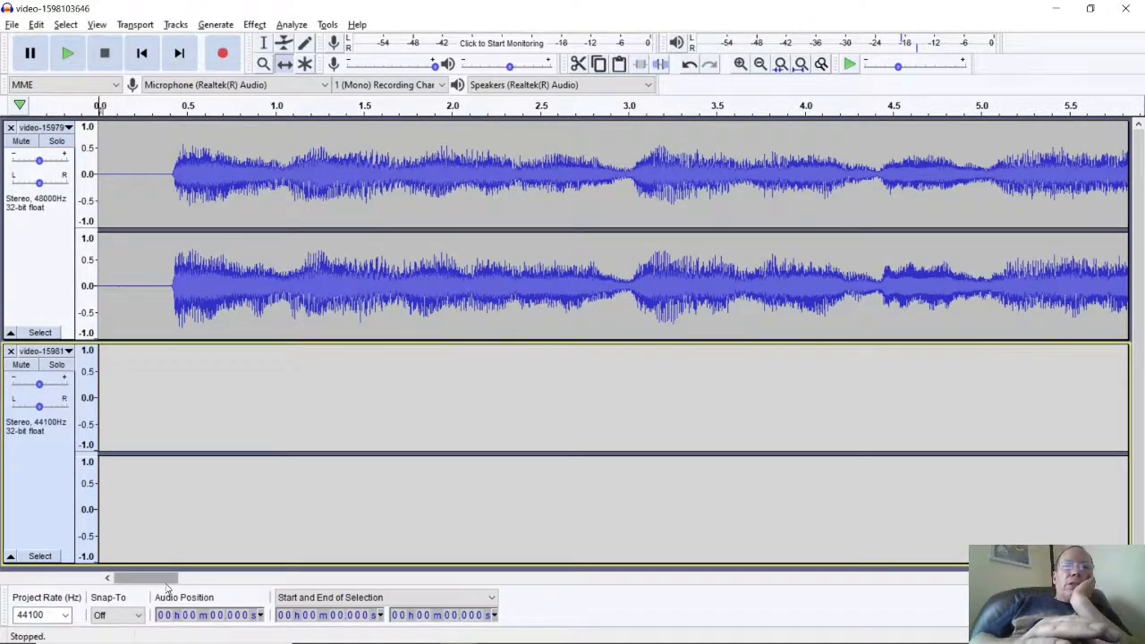
drag(166, 586, 252, 587)
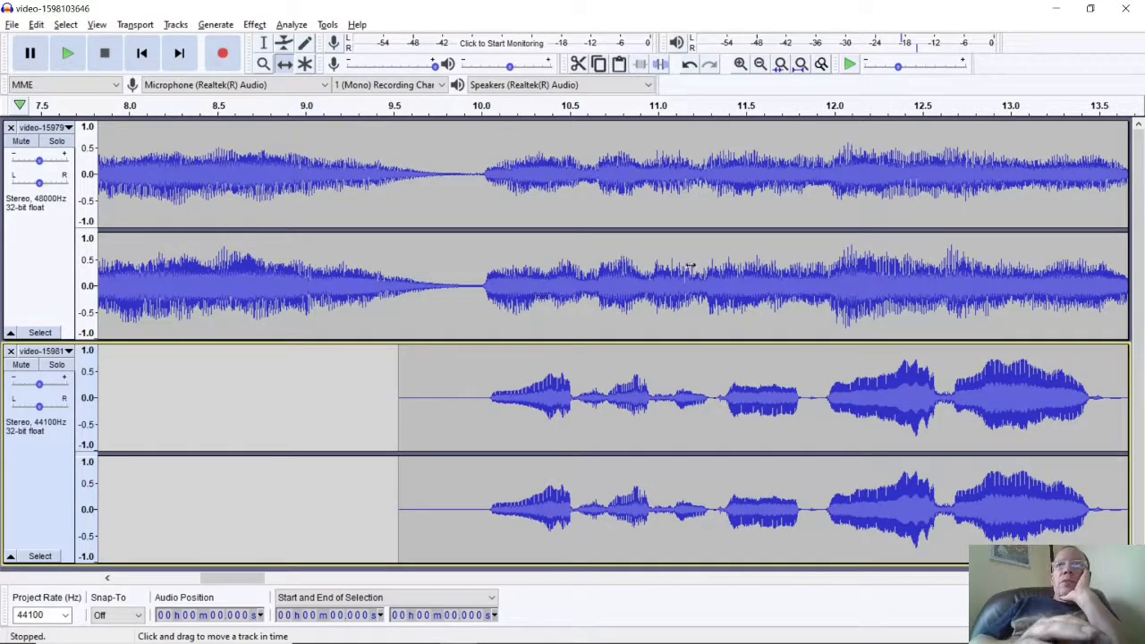
click(550, 106)
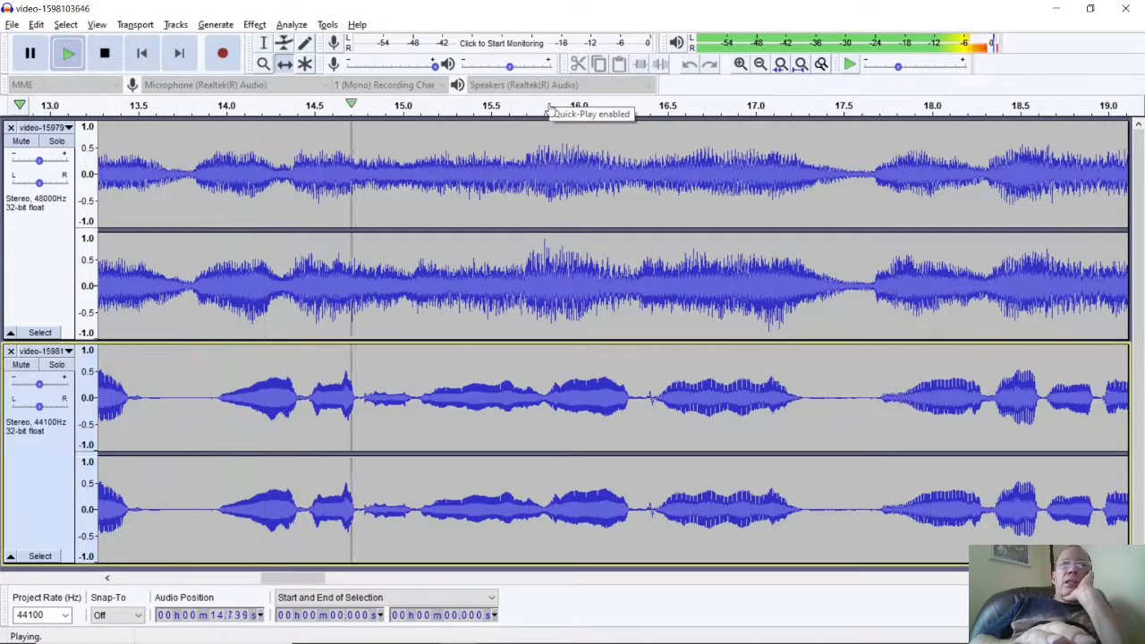
click(549, 105)
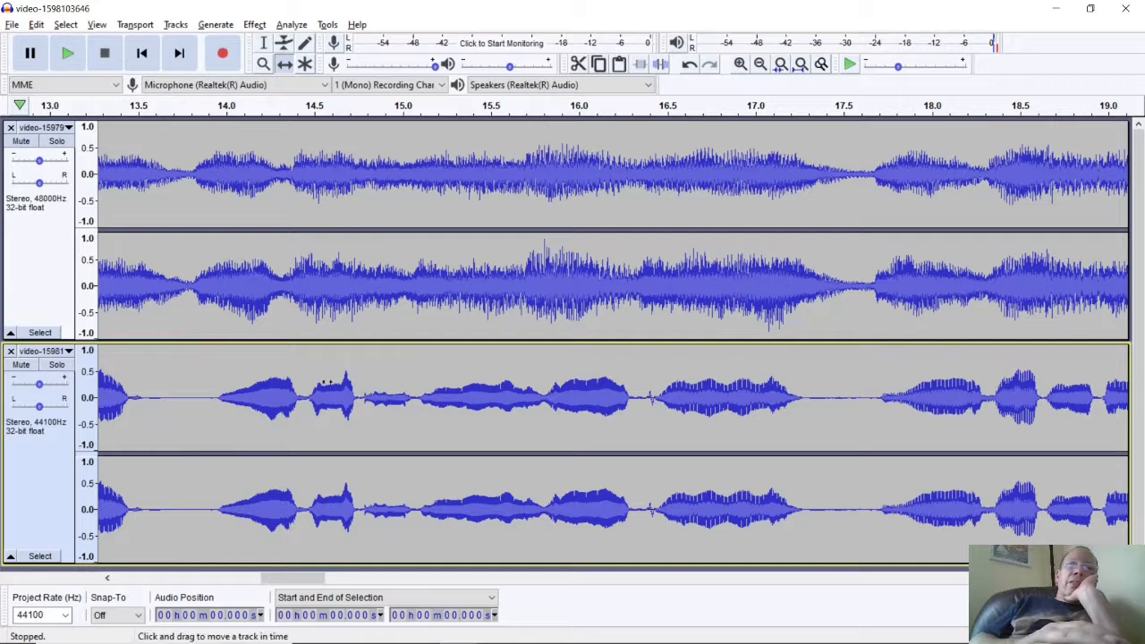
drag(326, 382, 305, 382)
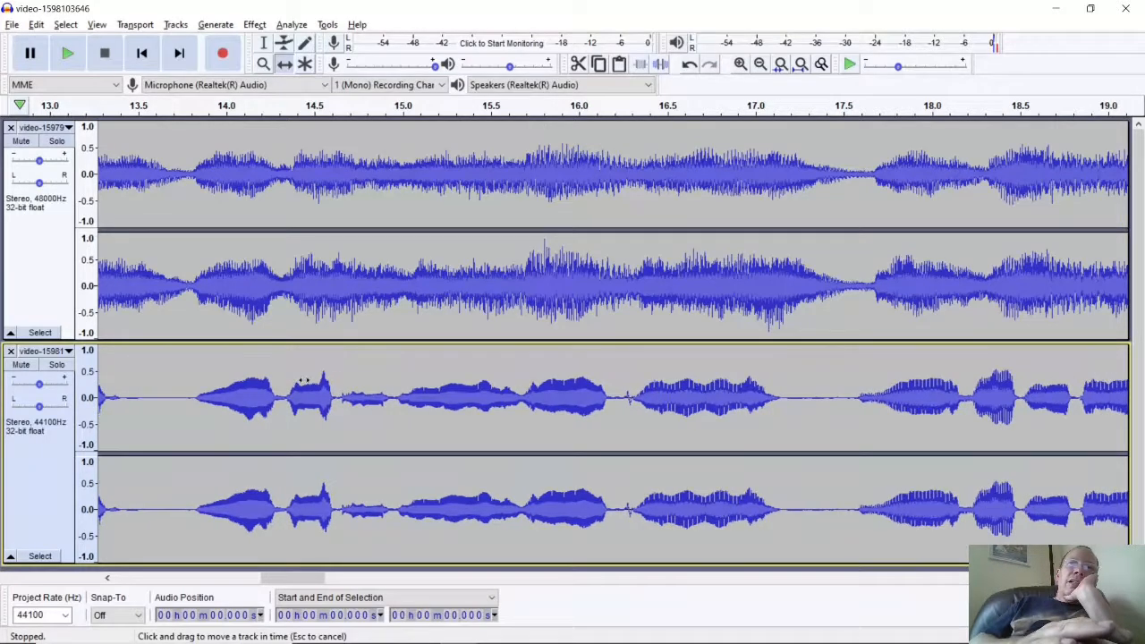
Check the sync by playing from about 13.7 seconds, and nudge the vocal track slightly later to start at about 9.45 seconds.
click(181, 106)
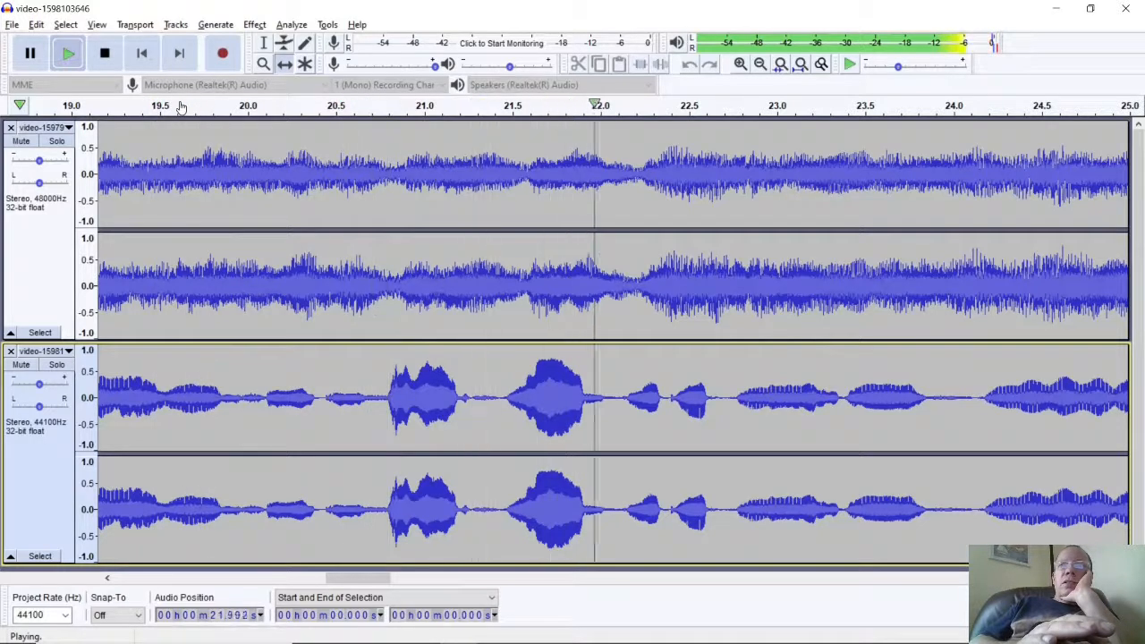
key(space)
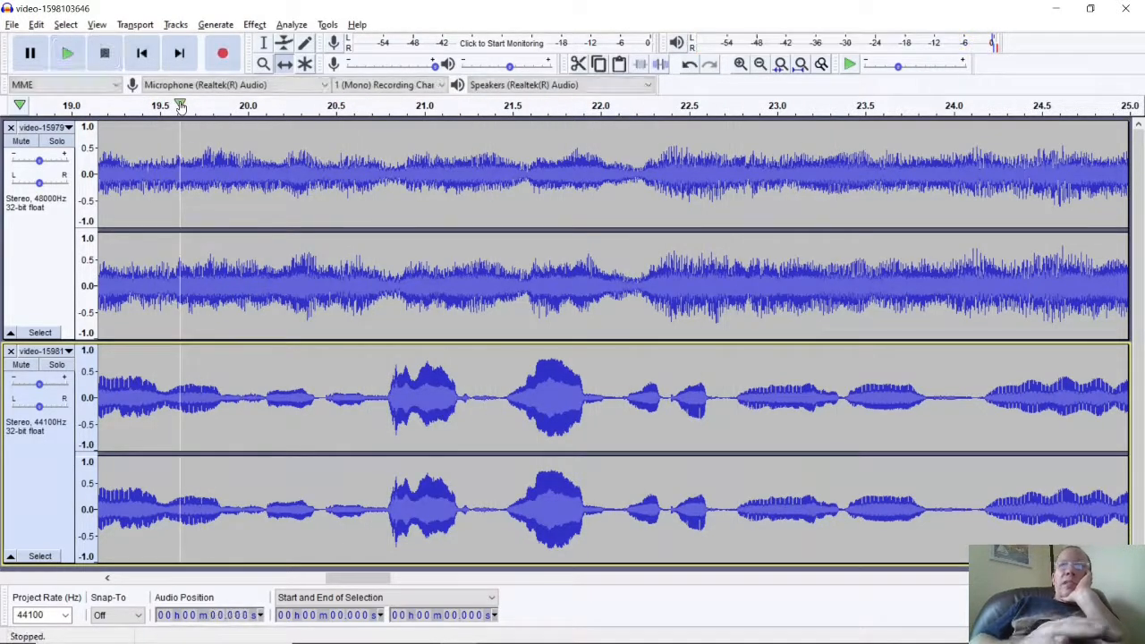
drag(522, 397, 529, 397)
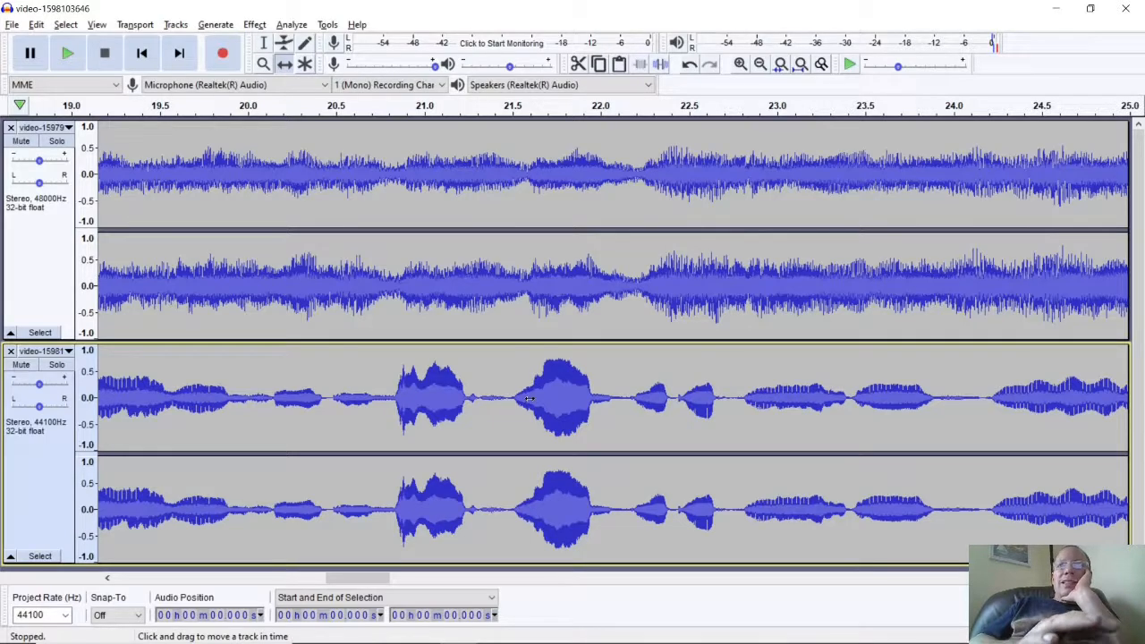
Play both tracks from the beginning and again from about 9.7 seconds to check the vocal and organ alignment.
key(space)
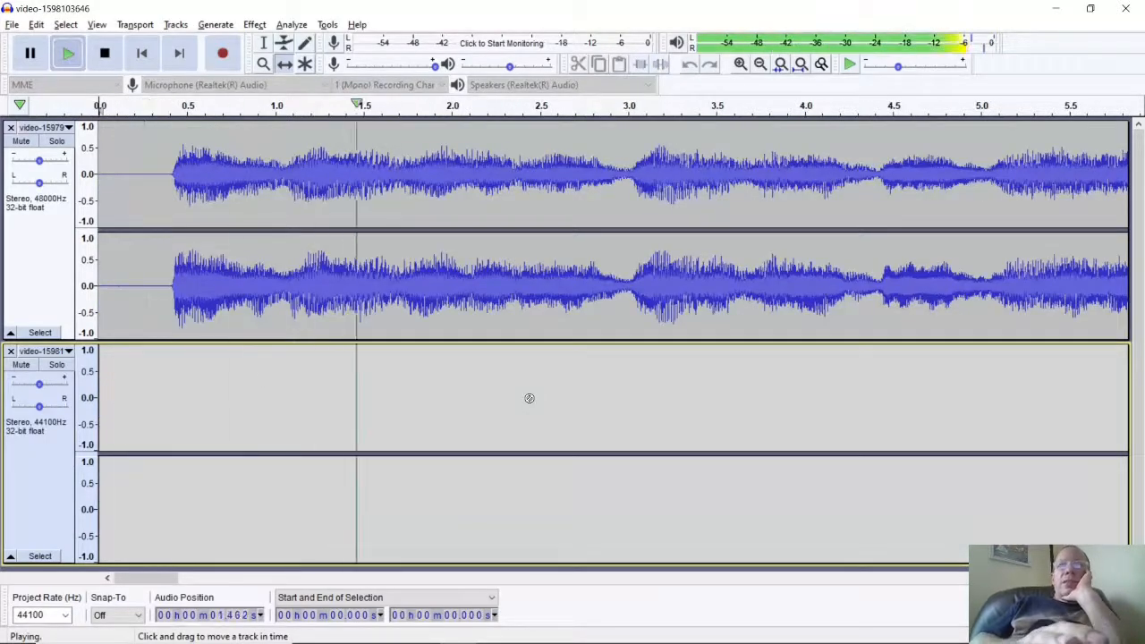
key(space)
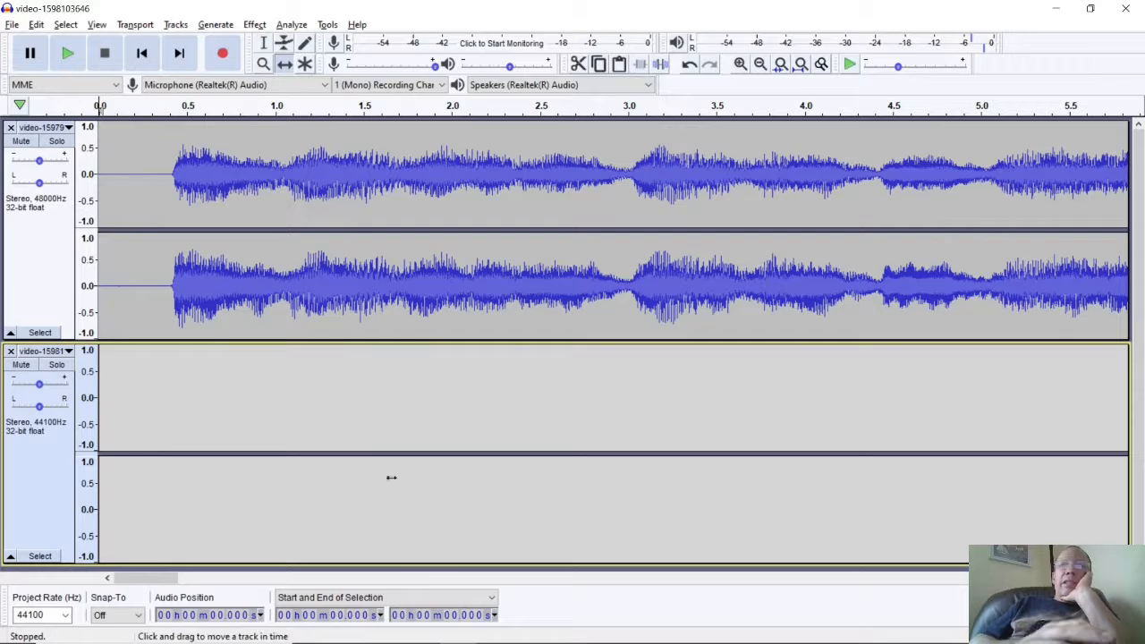
drag(162, 581, 240, 601)
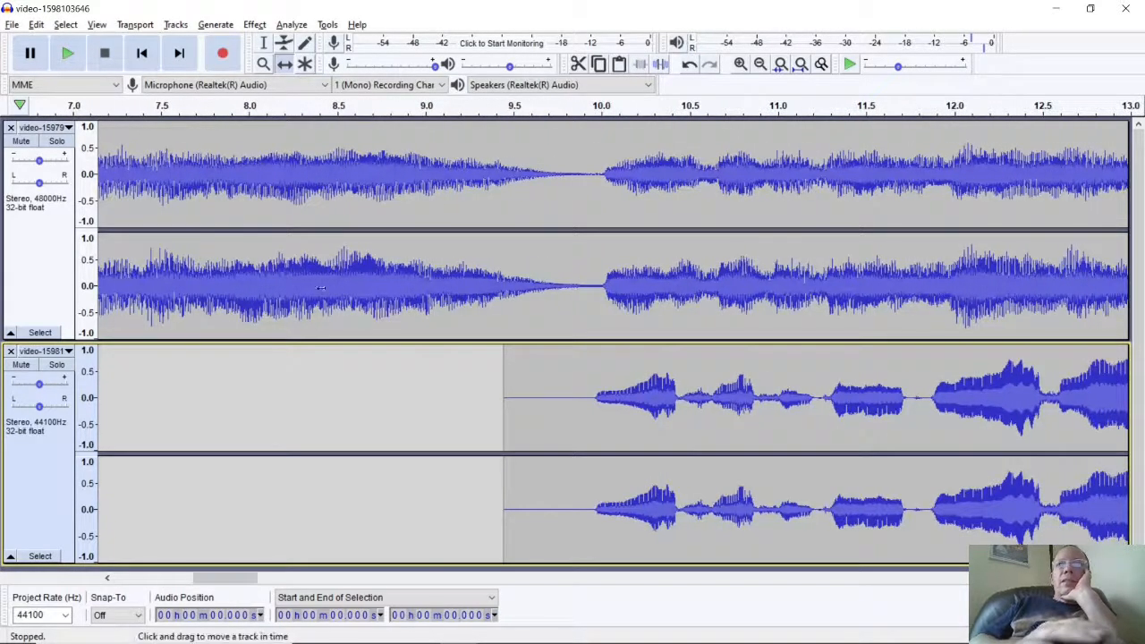
click(544, 107)
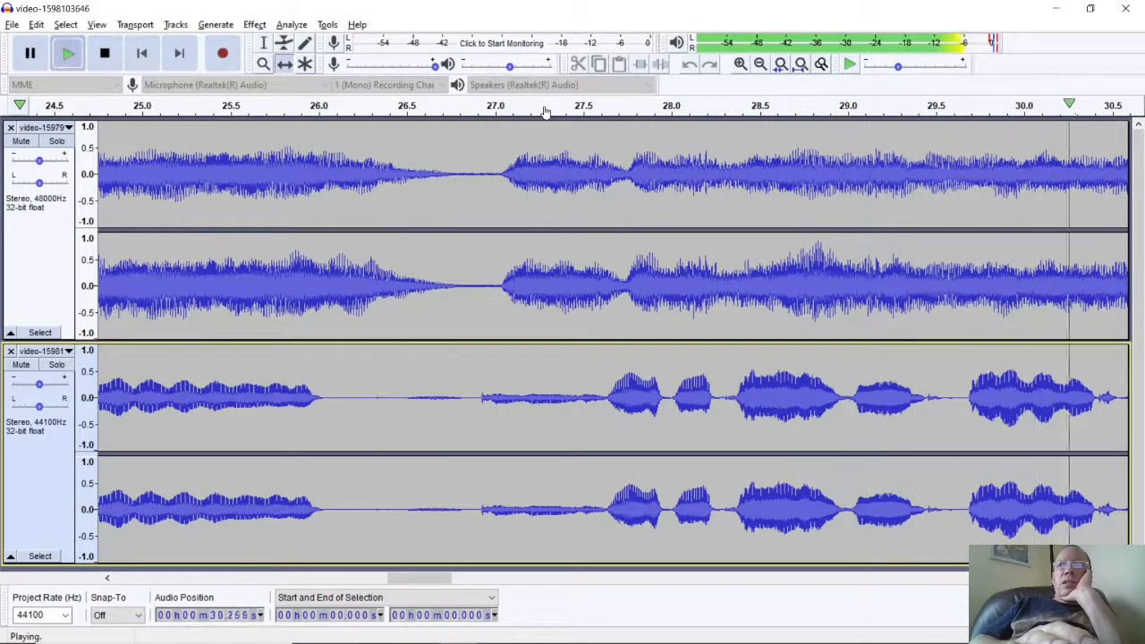
key(space)
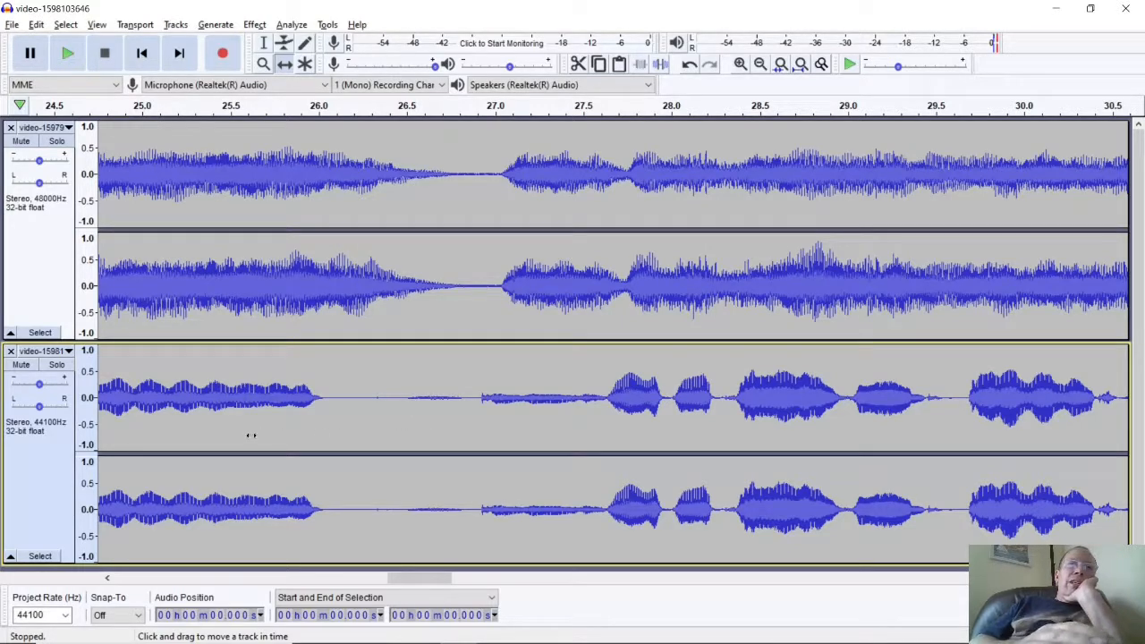
Apply Bass and Treble to the whole vocal track with bass 8.0 dB, treble 0.0 dB and volume 6.0 dB.
click(37, 481)
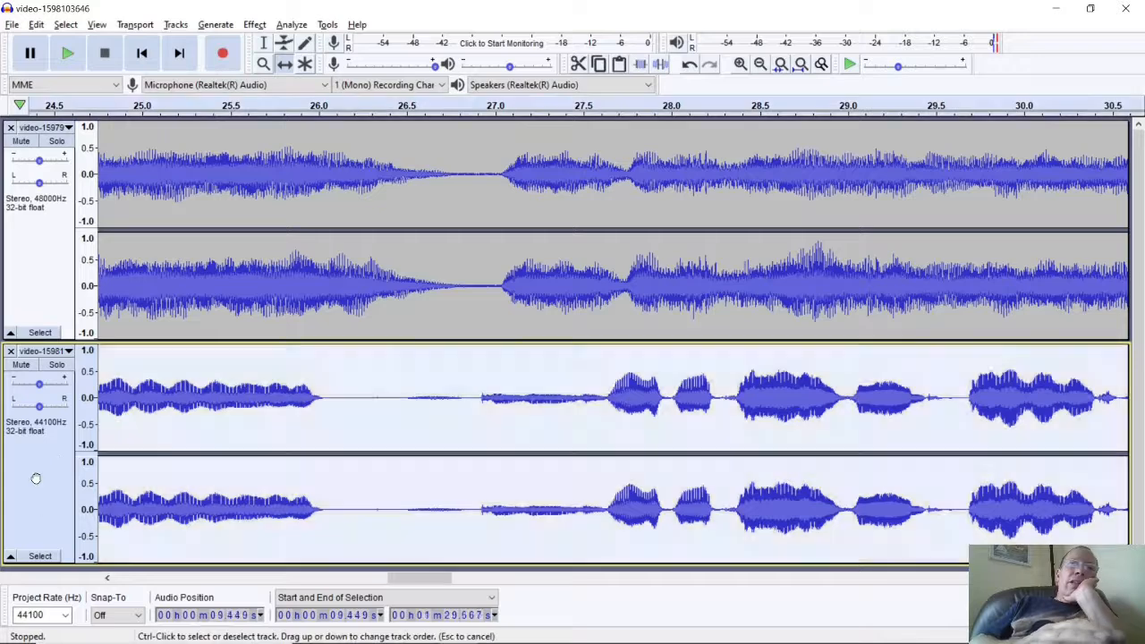
click(260, 25)
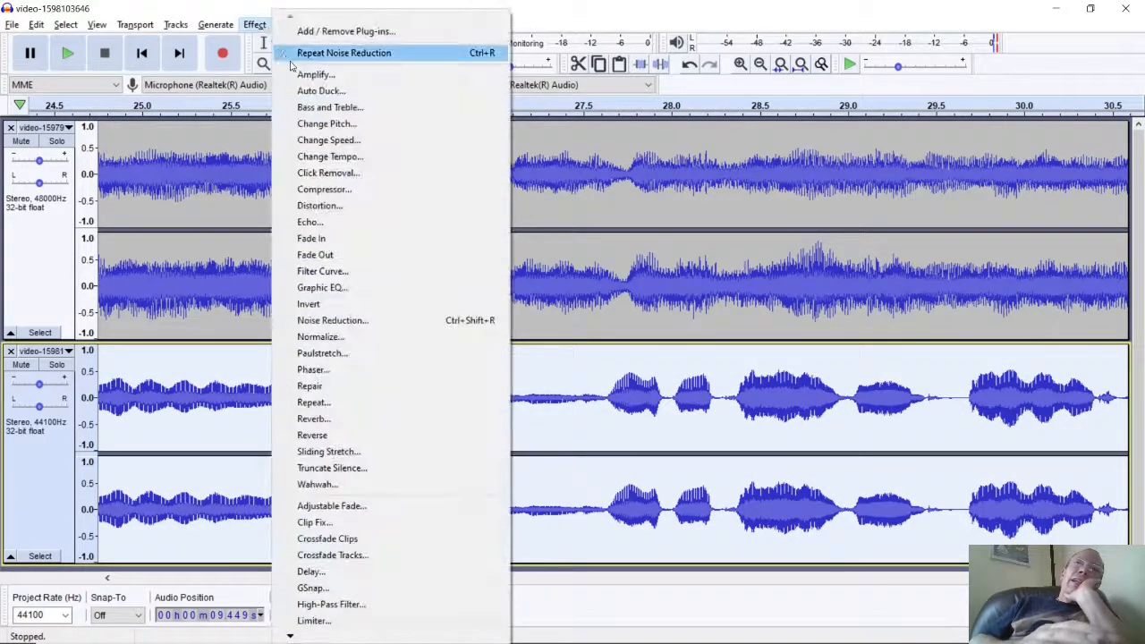
click(329, 107)
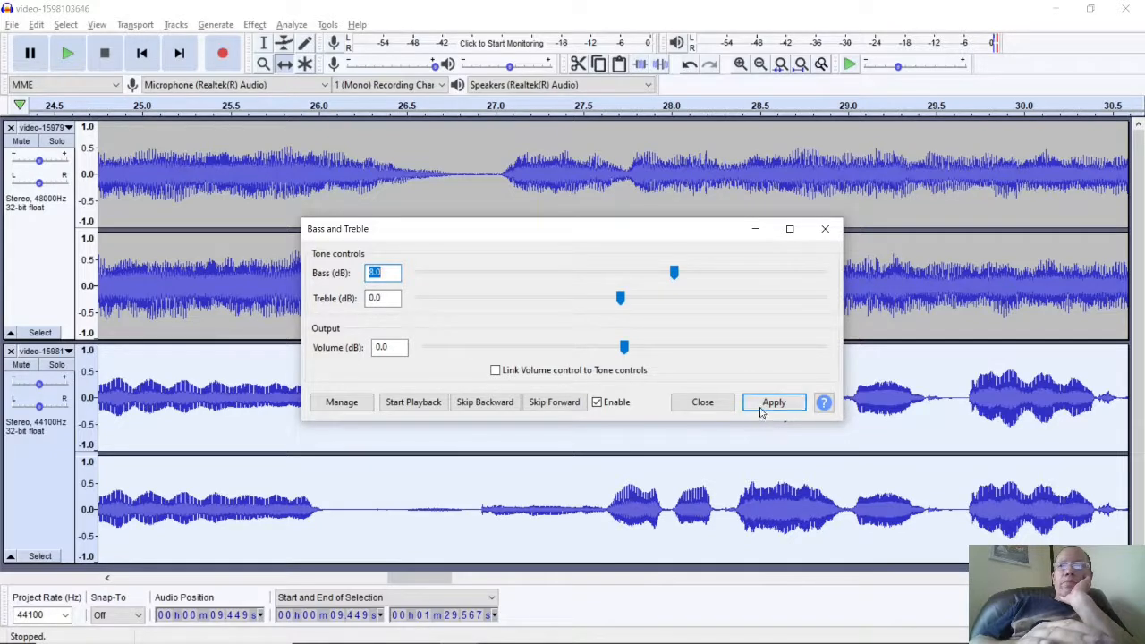
click(641, 350)
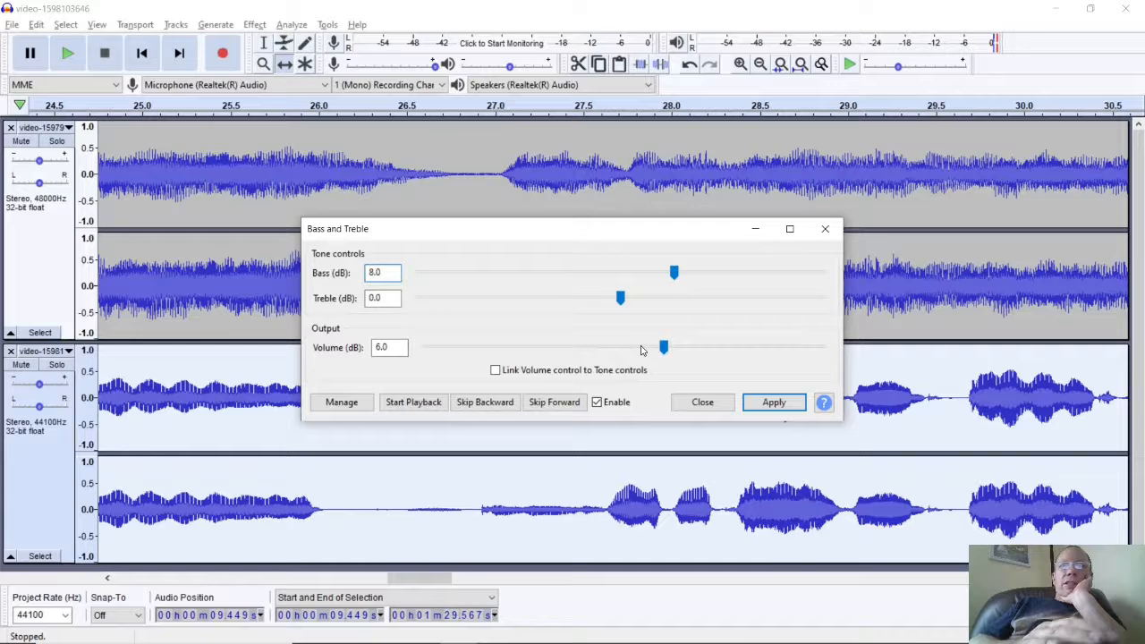
click(774, 404)
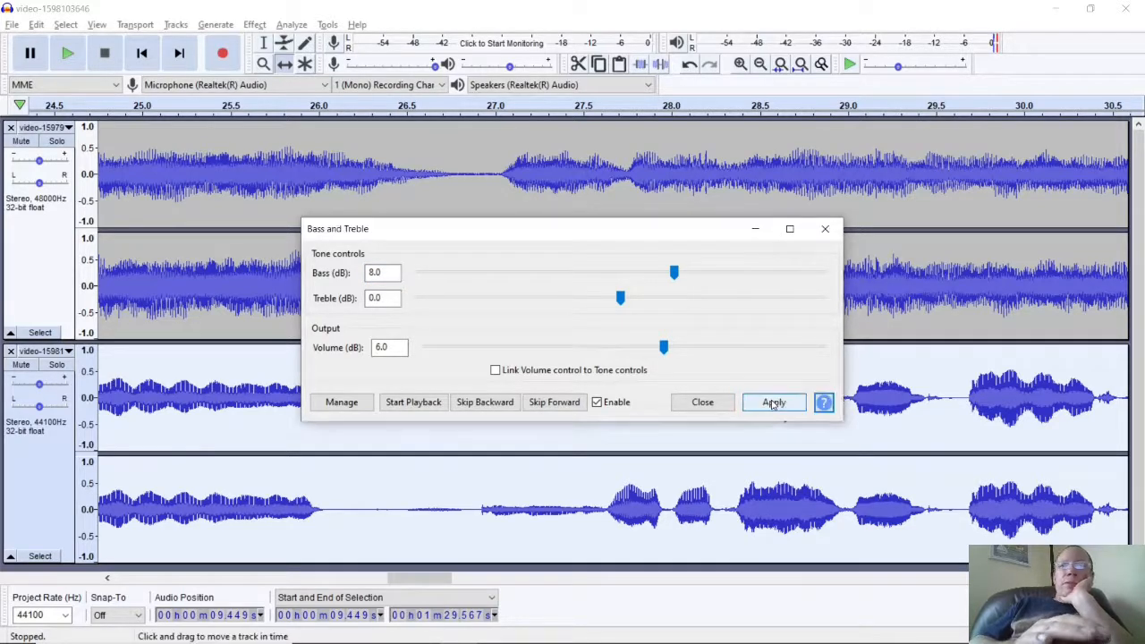
click(702, 403)
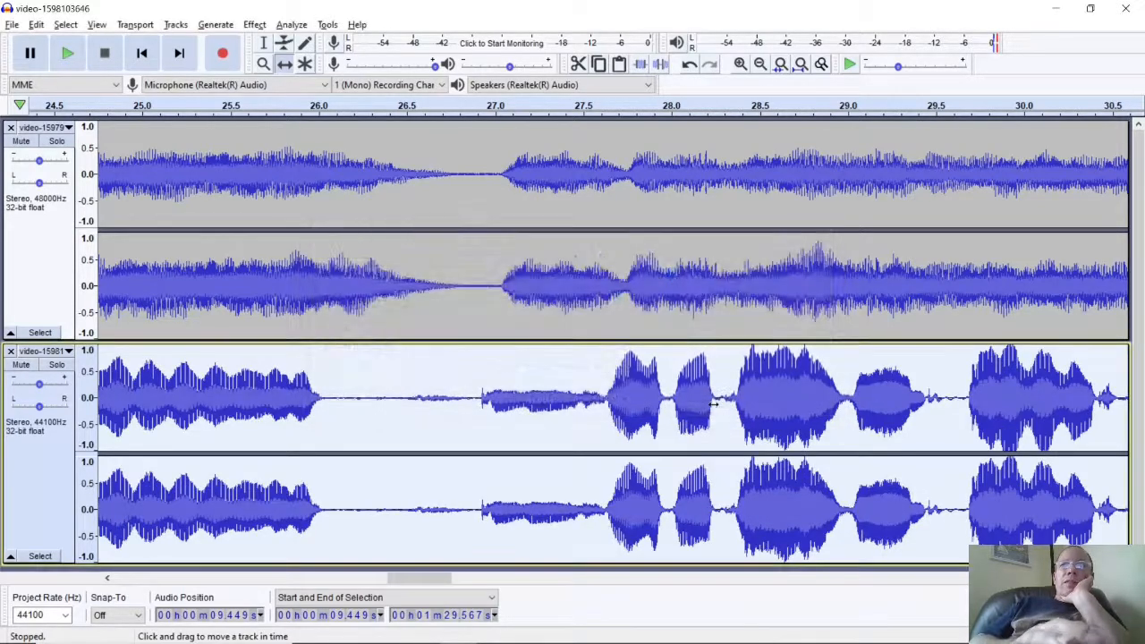
Play the vocal with the organ from about 9.4 seconds, and undo the last Bass and Treble effect.
key(space)
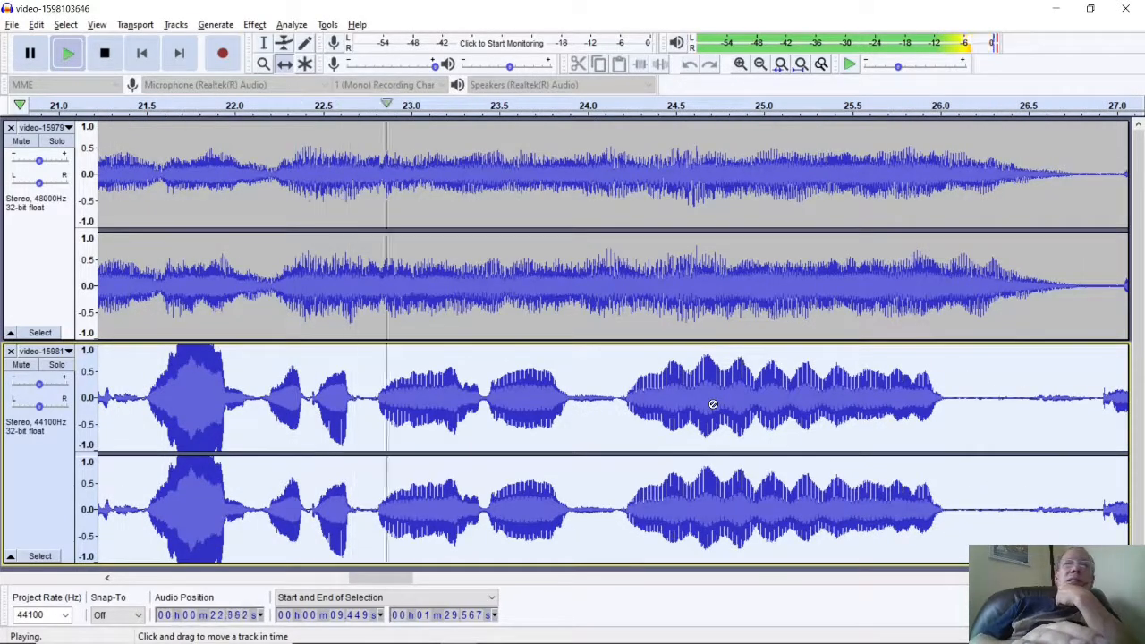
key(space)
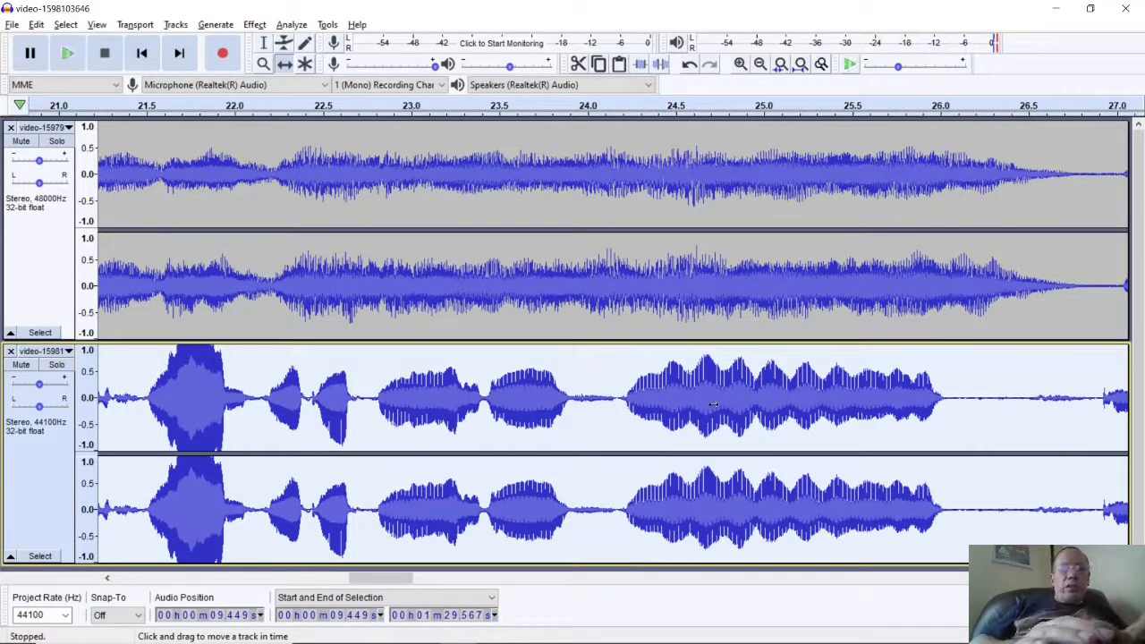
key(ctrl+z)
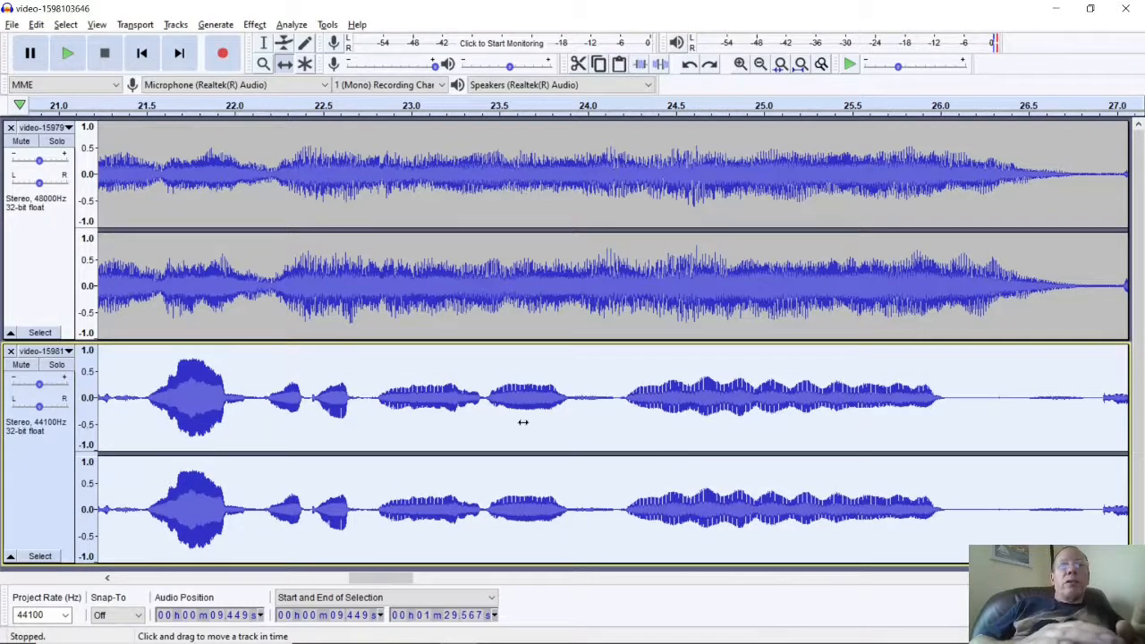
Apply Bass and Treble to the vocal track with bass 8.0 dB, treble 0.0 dB and volume 3.0 dB, and play the result.
click(255, 25)
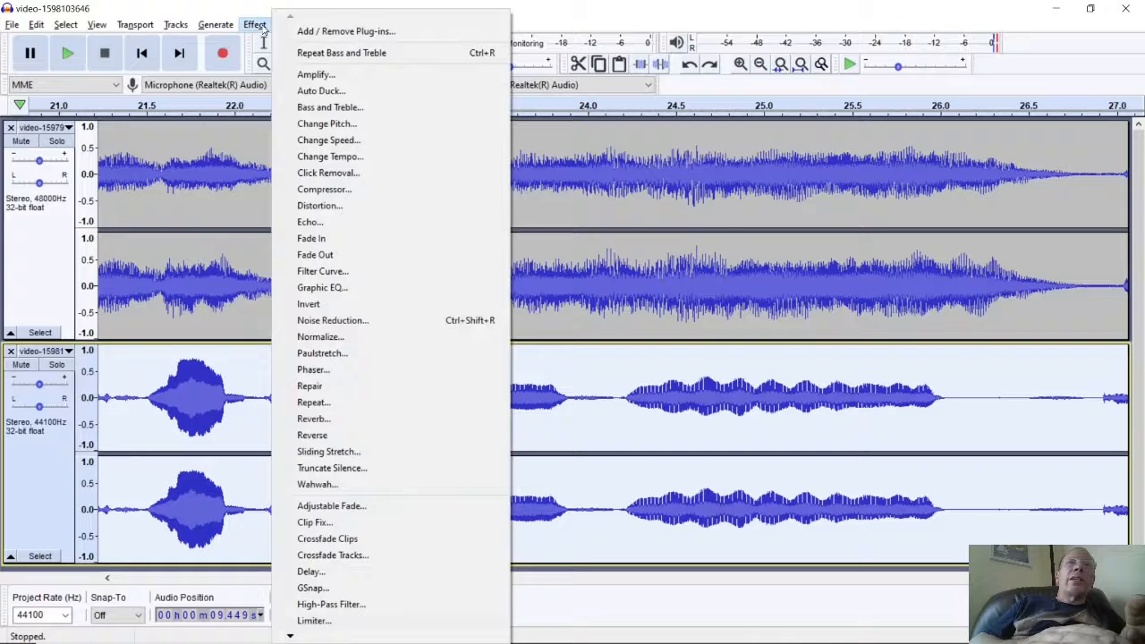
click(330, 107)
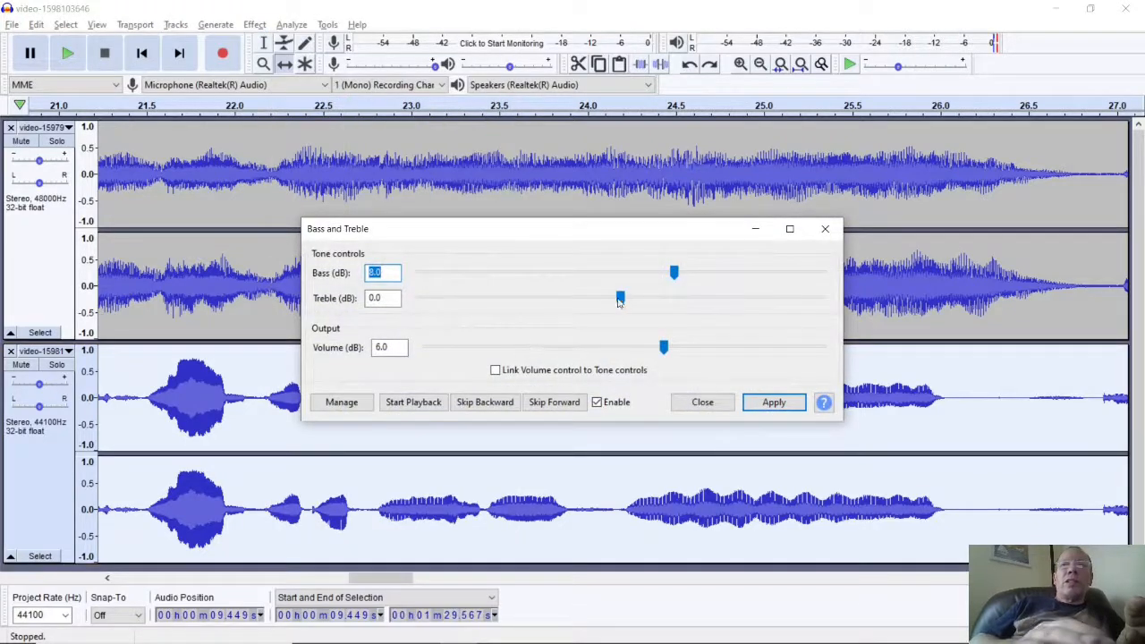
click(664, 349)
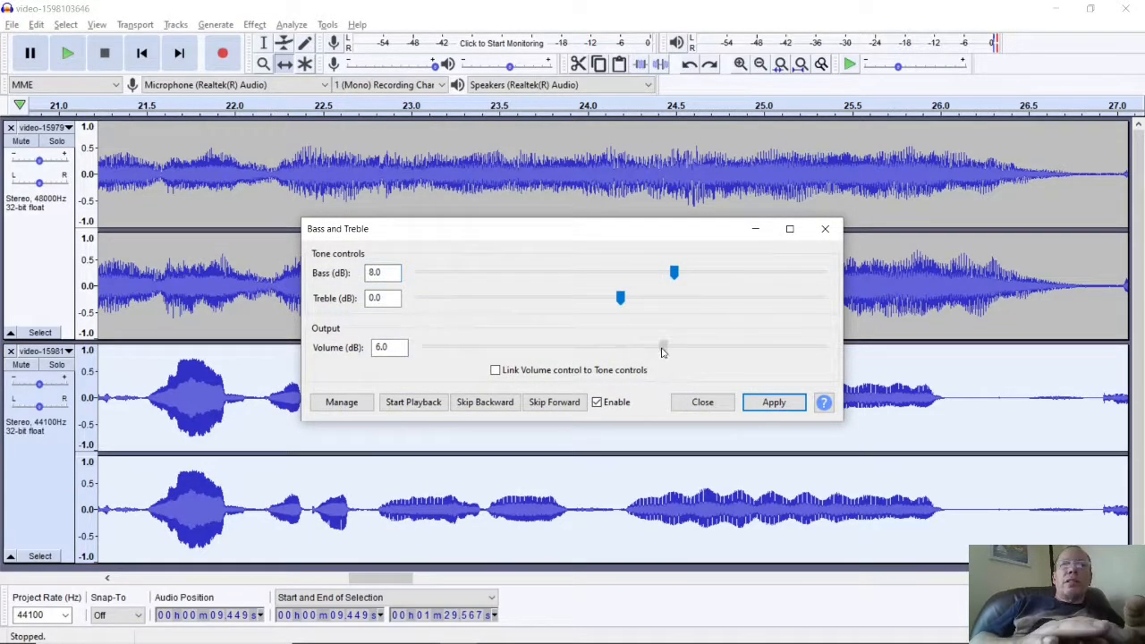
drag(662, 351, 642, 348)
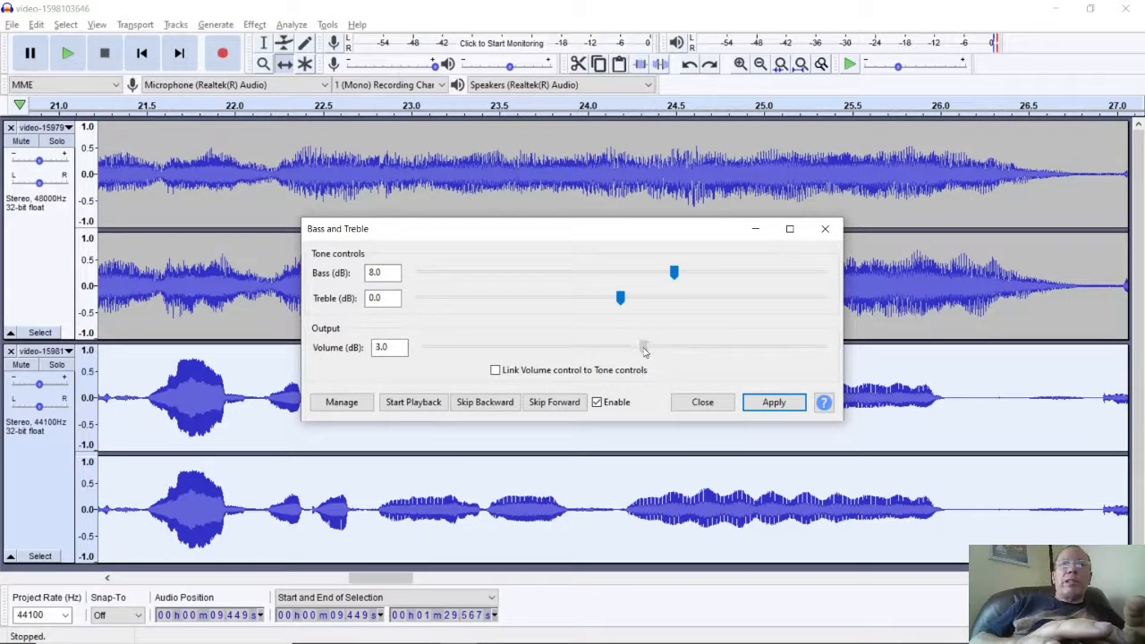
click(778, 403)
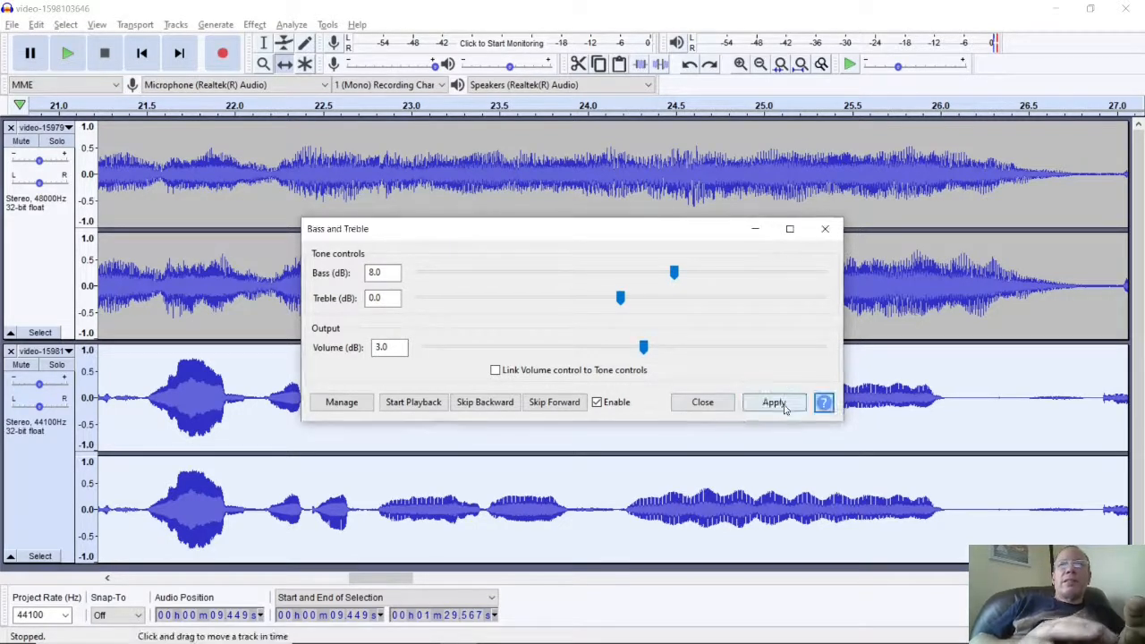
click(704, 404)
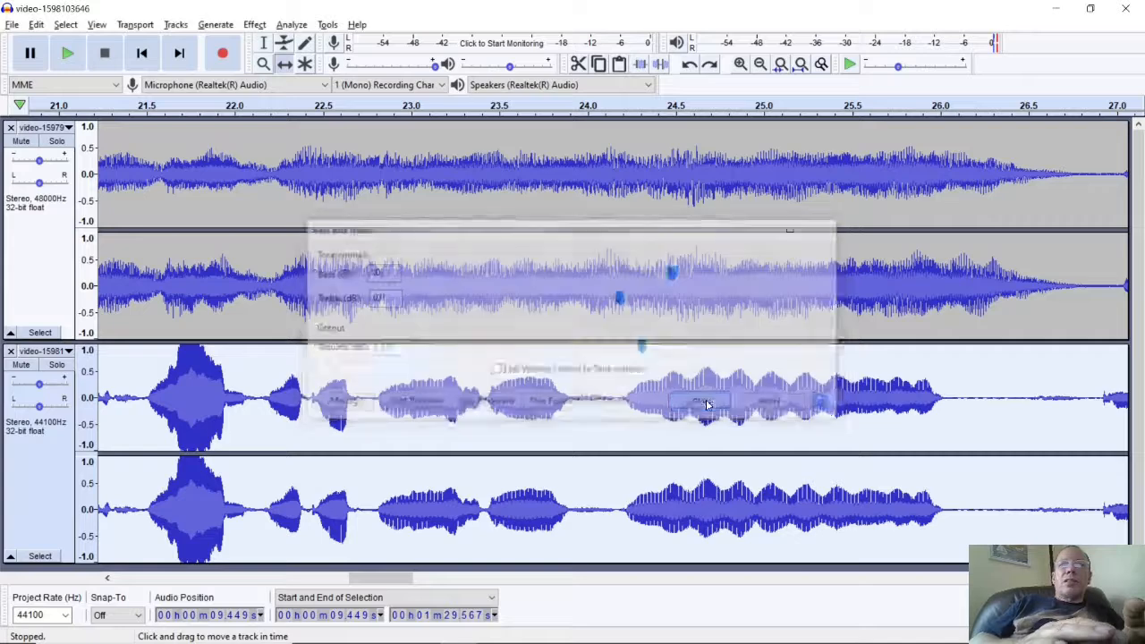
key(space)
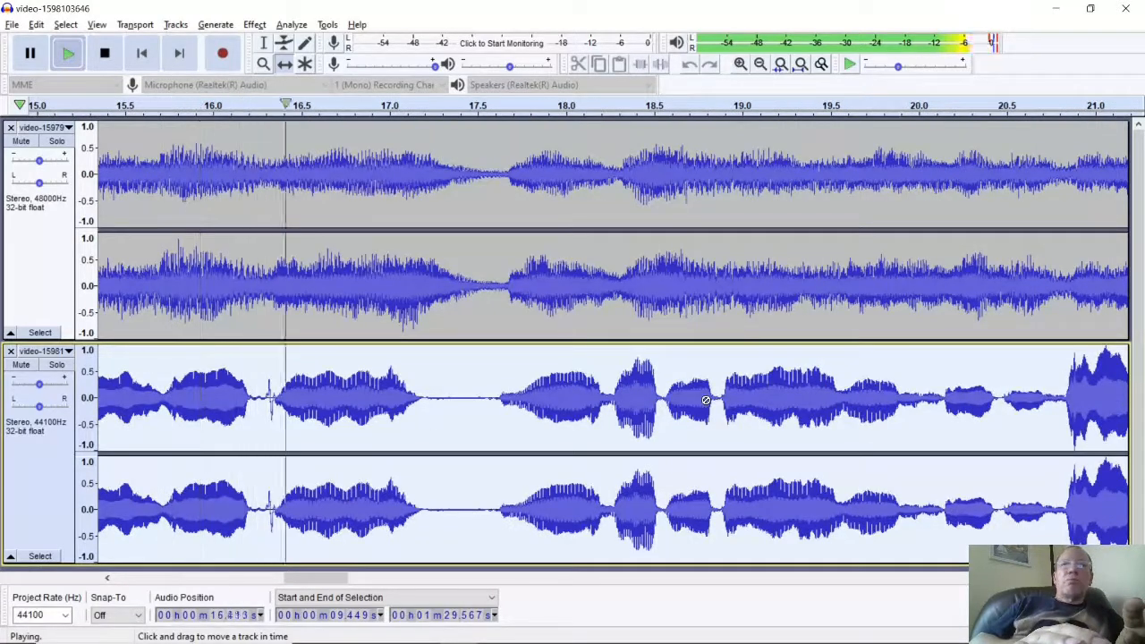
key(space)
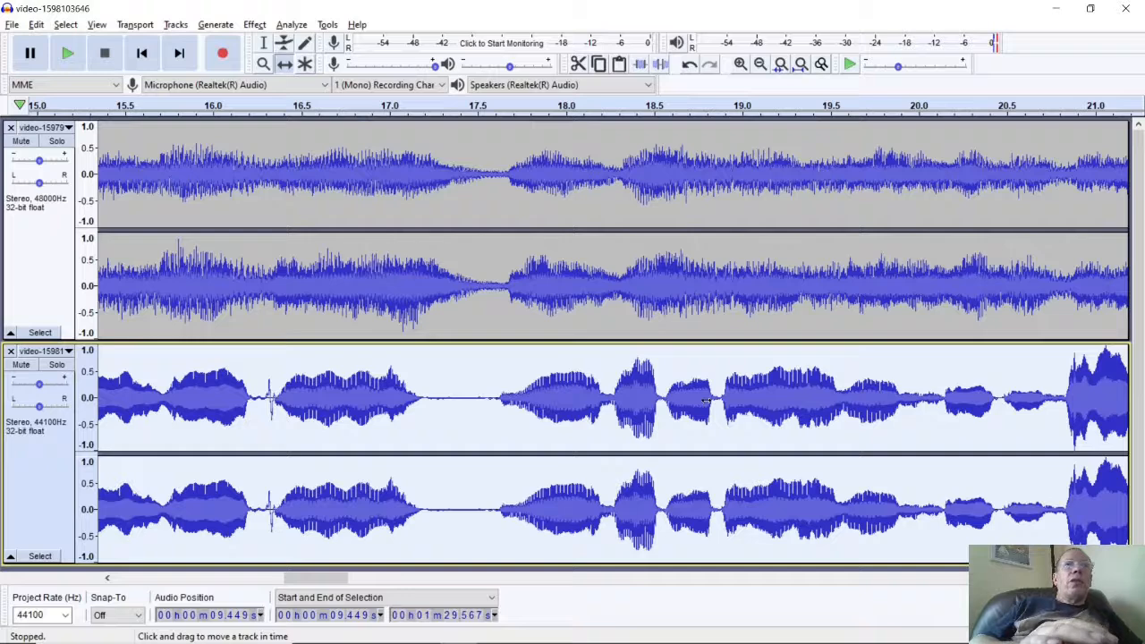
Export the mixed-down tracks as an MP3 named "Hymn 413 - A Charge to Keep take 2" in the 8-23 Media folder.
click(14, 25)
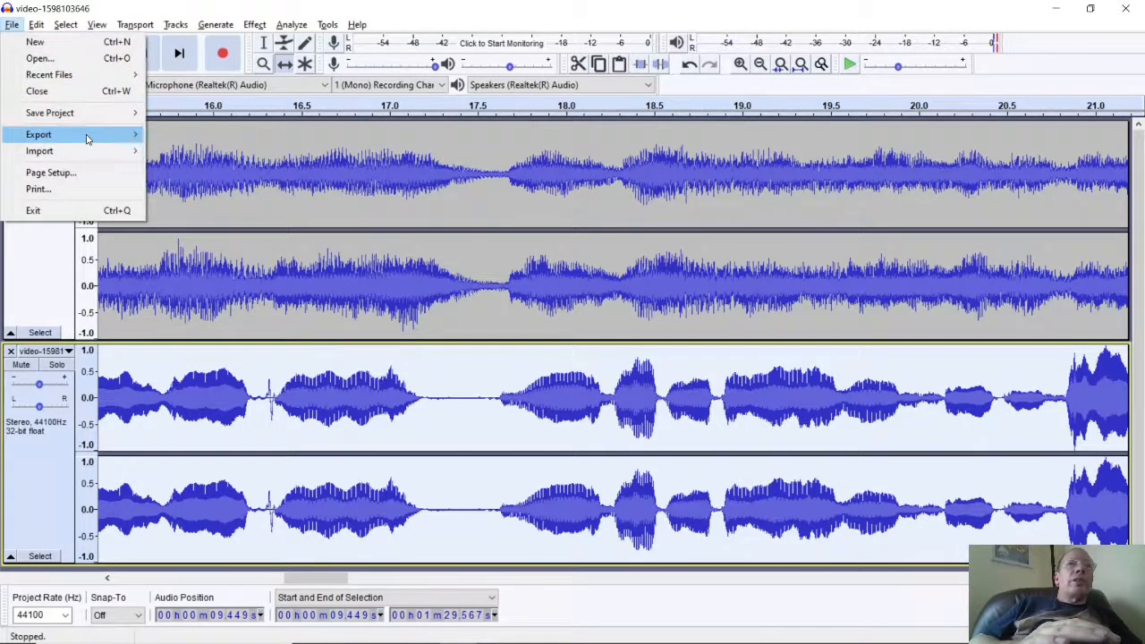
mouse_move(86, 139)
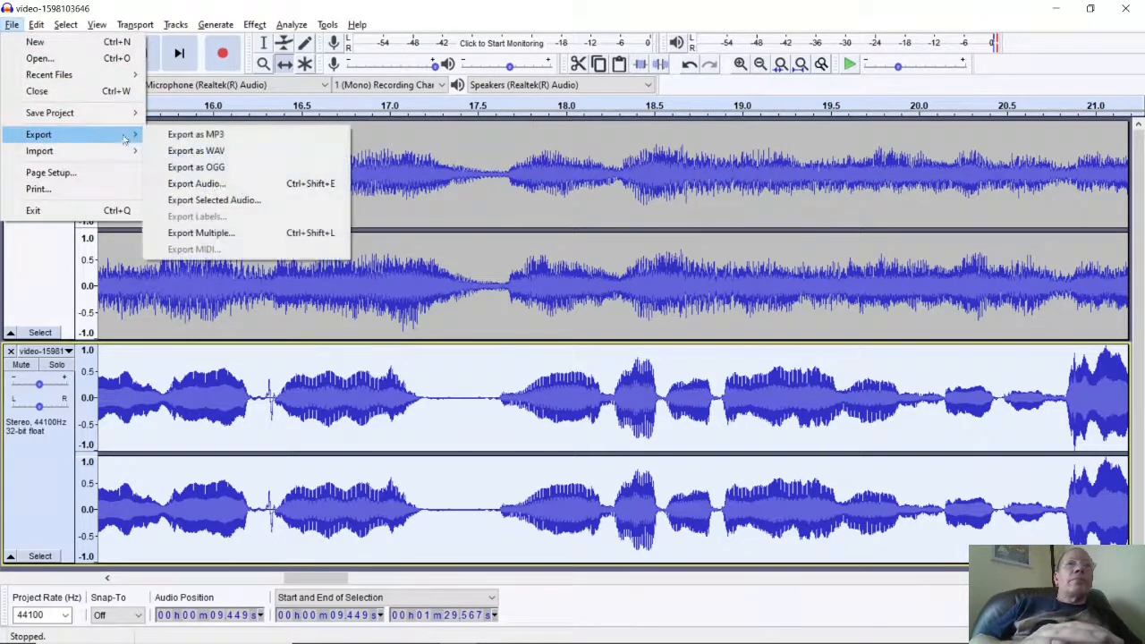
click(214, 137)
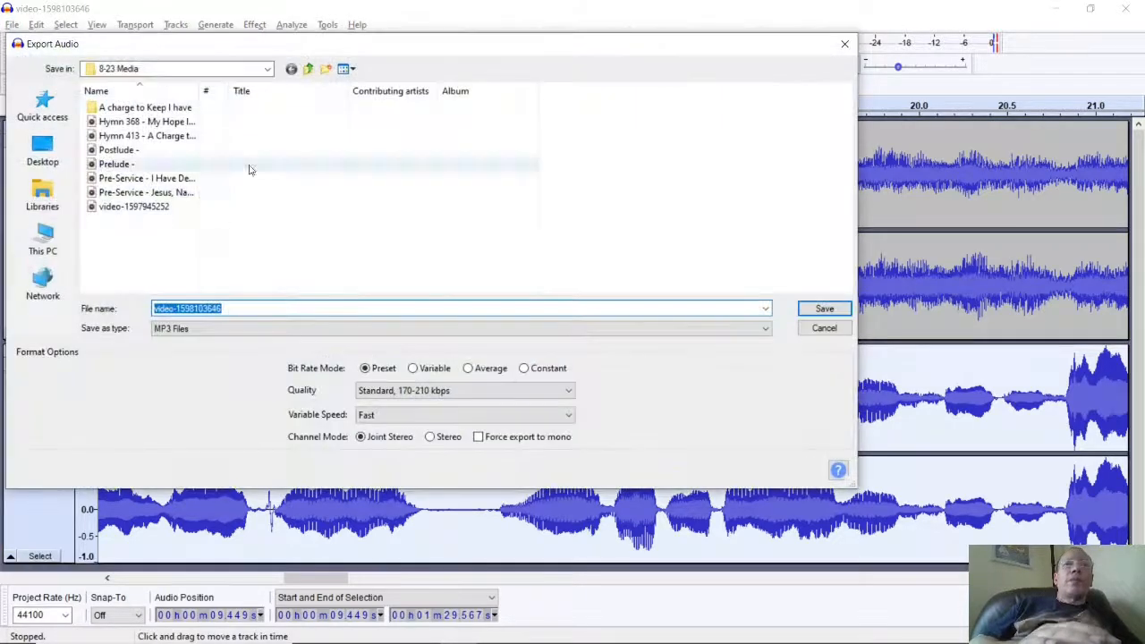
click(165, 137)
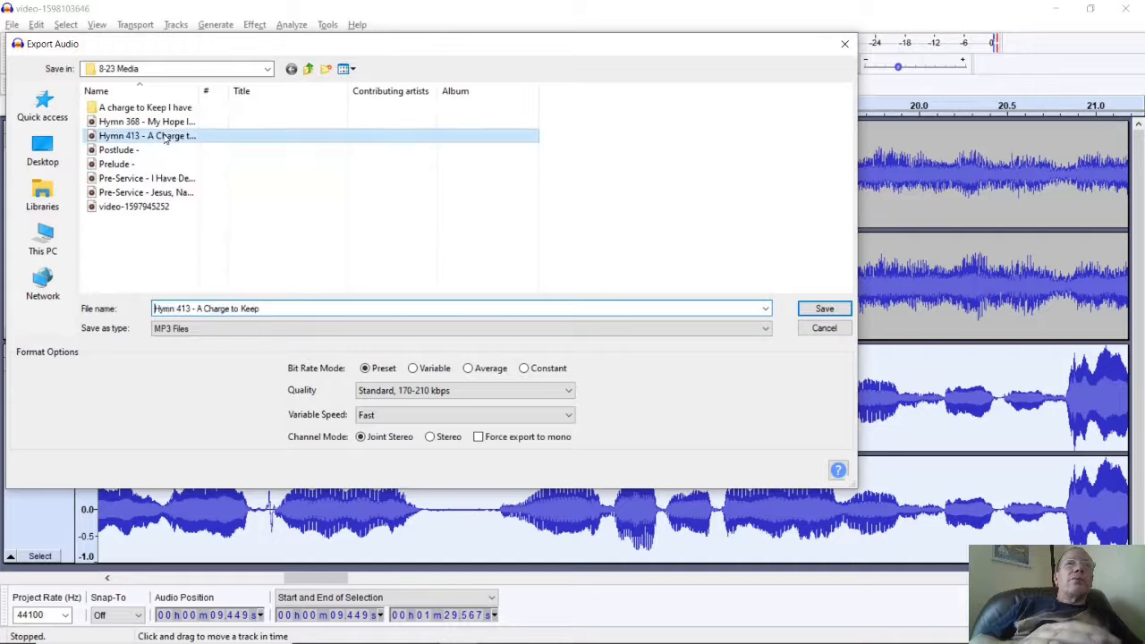
click(270, 308)
click(270, 308)
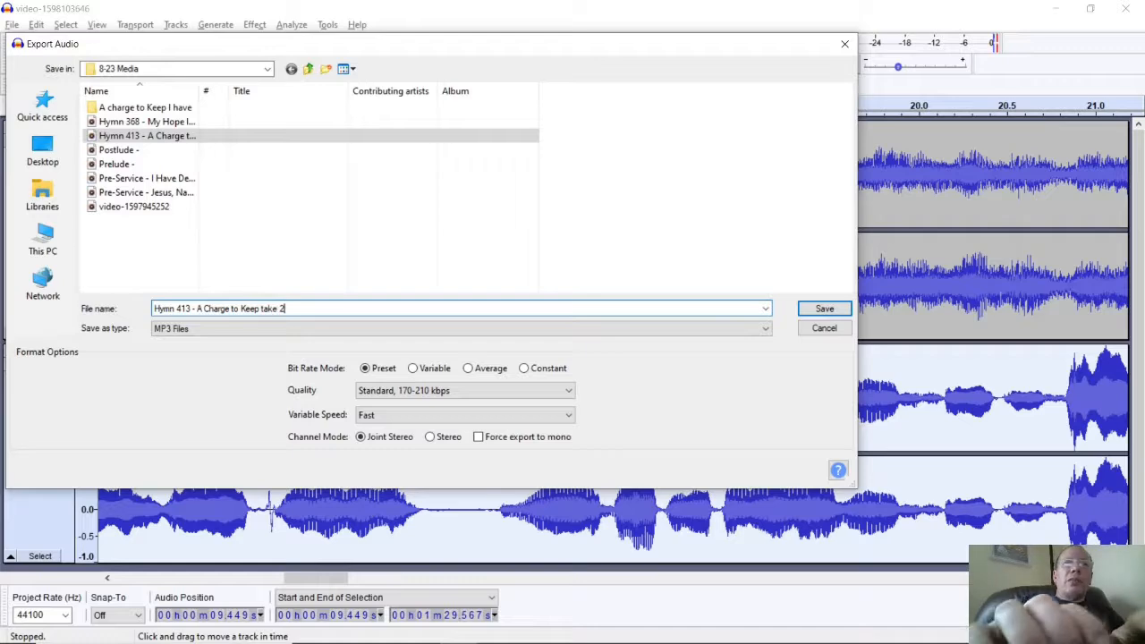
text(take 2)
key(Return)
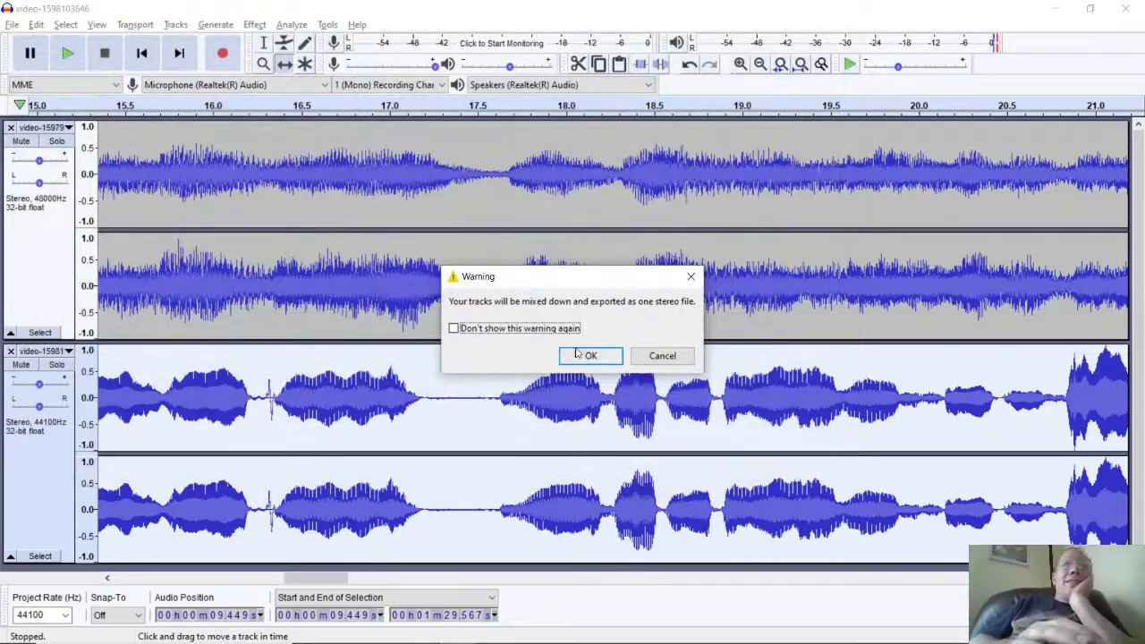
click(608, 357)
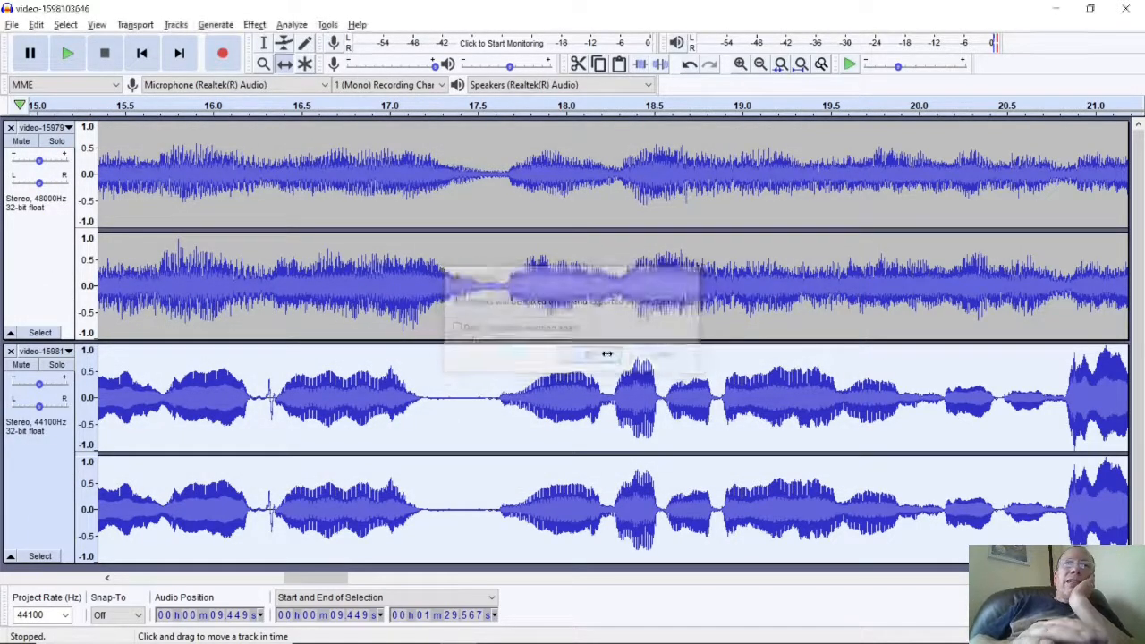
click(631, 449)
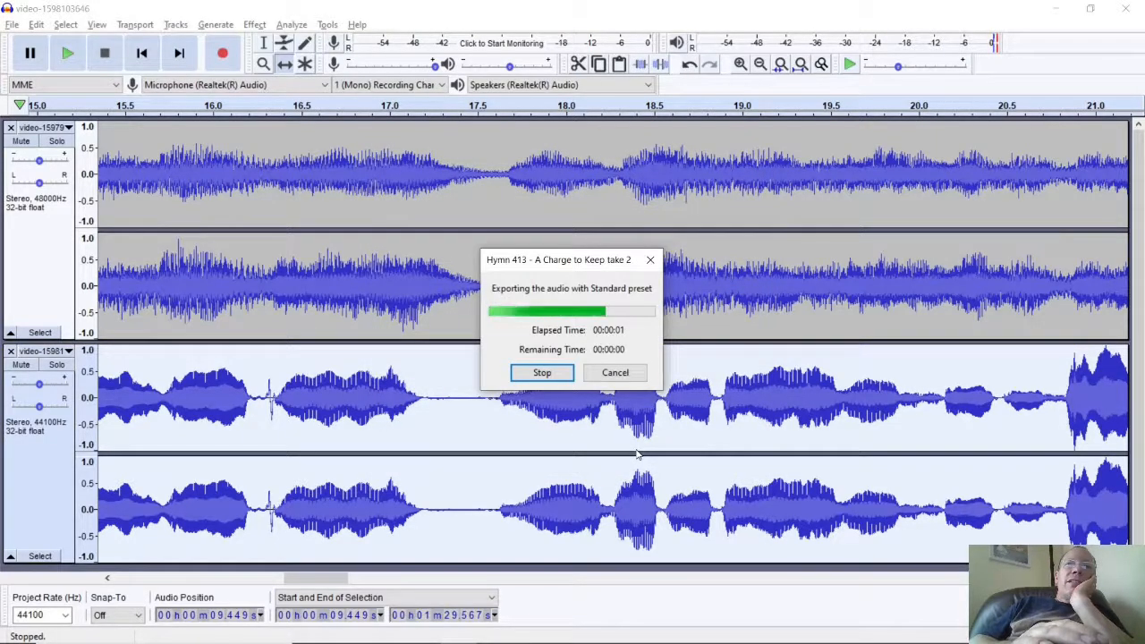
Switch to File Explorer, play "Hymn 413 - A Charge to Keep take 2" from the 8-23 Media folder, and close the player.
click(1056, 16)
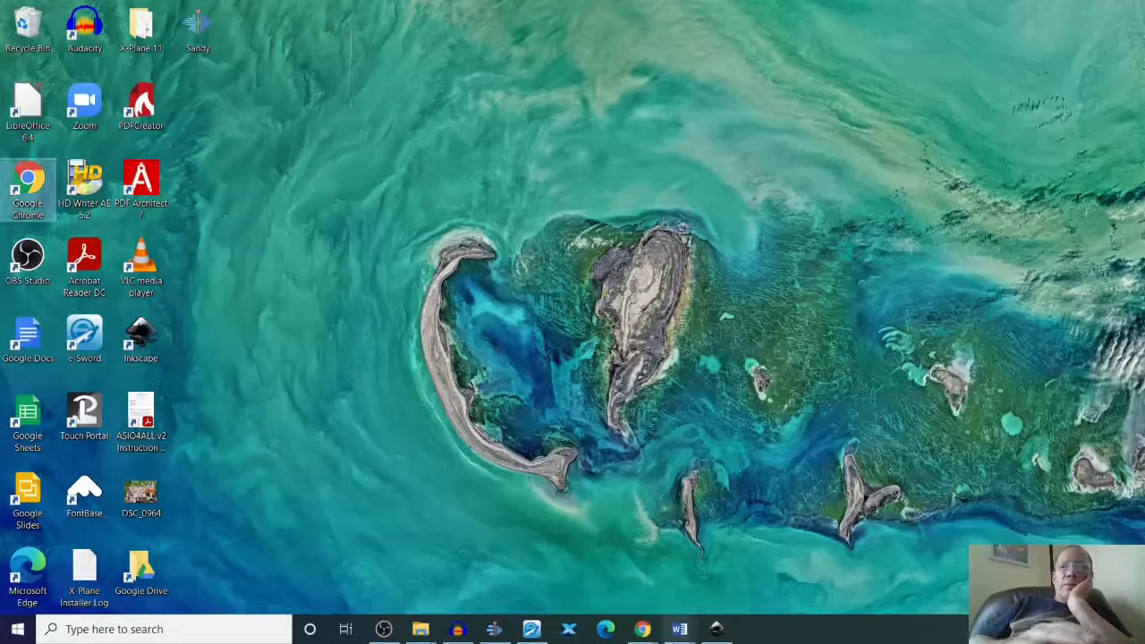
mouse_move(421, 637)
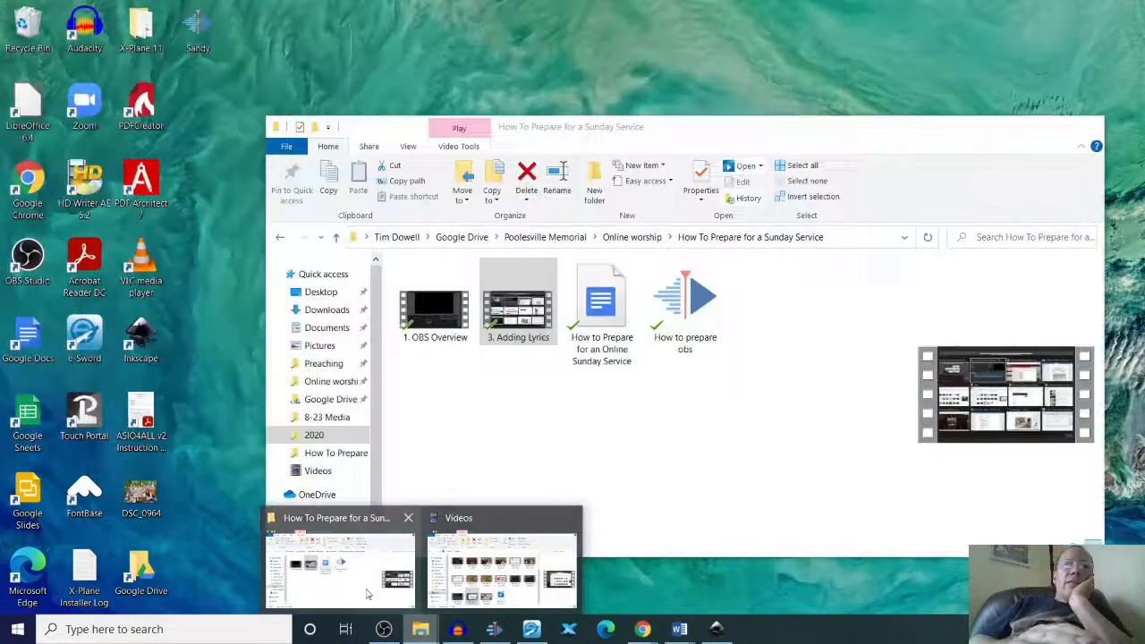
click(374, 583)
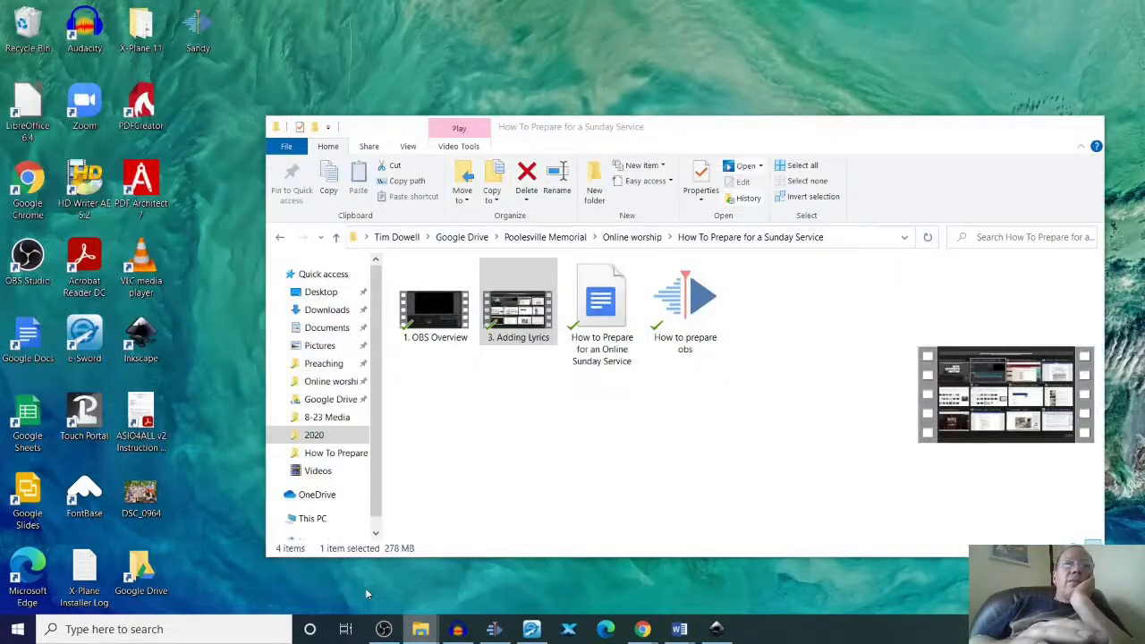
click(328, 417)
scroll(440, 362, down, 2)
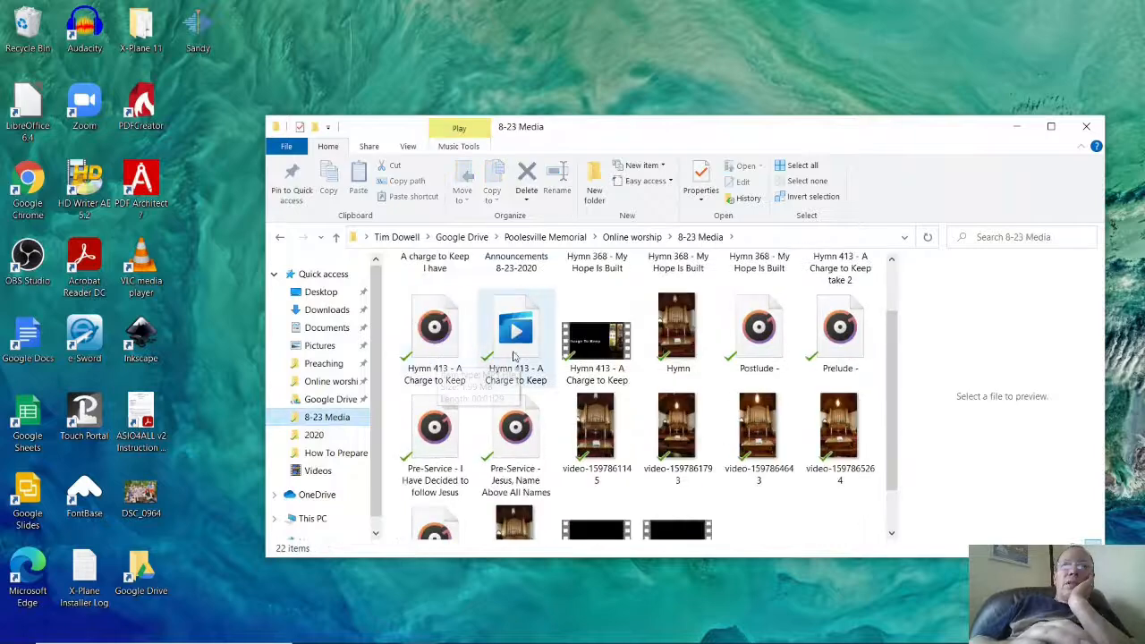
double_click(841, 268)
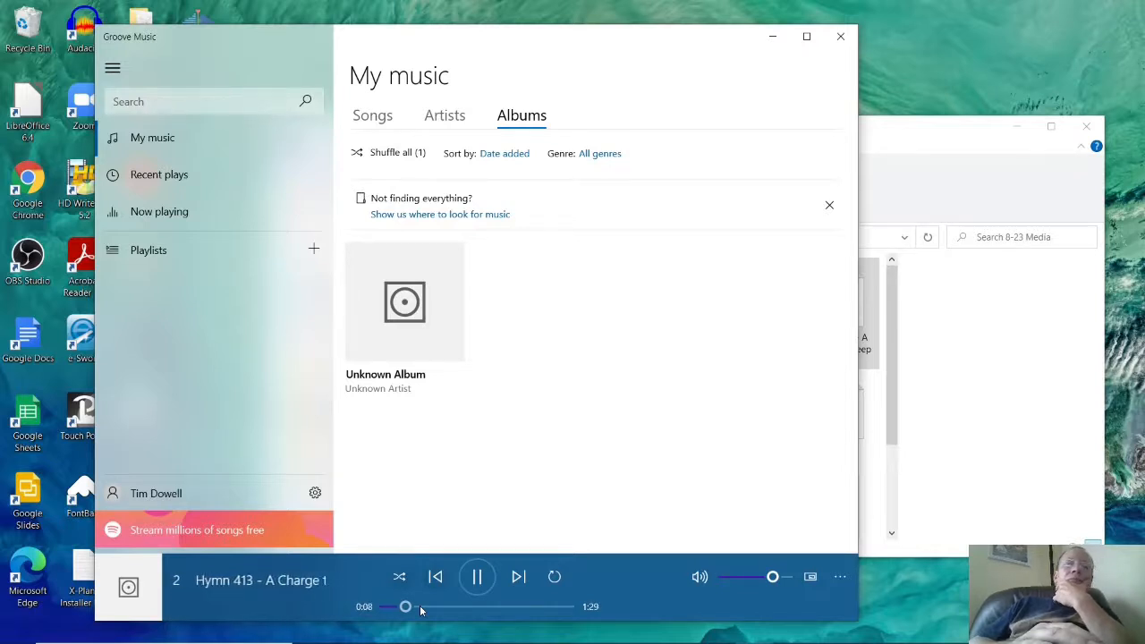
click(845, 38)
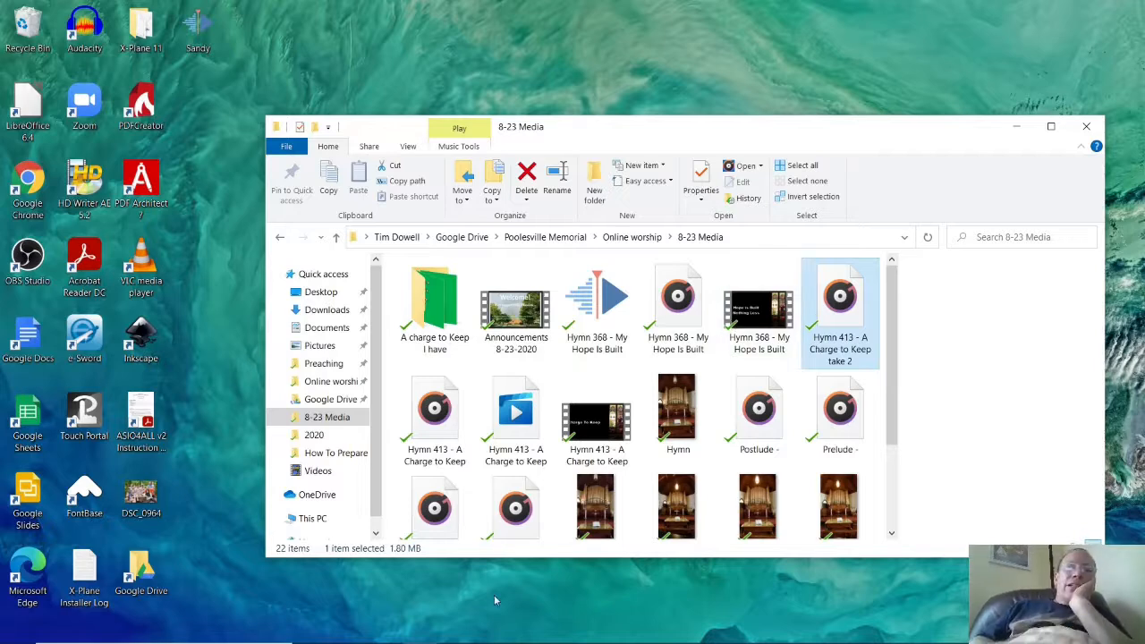
Switch to Kdenlive and create a new project with the HD 720p 30 fps profile, discarding the current project's changes.
mouse_move(458, 643)
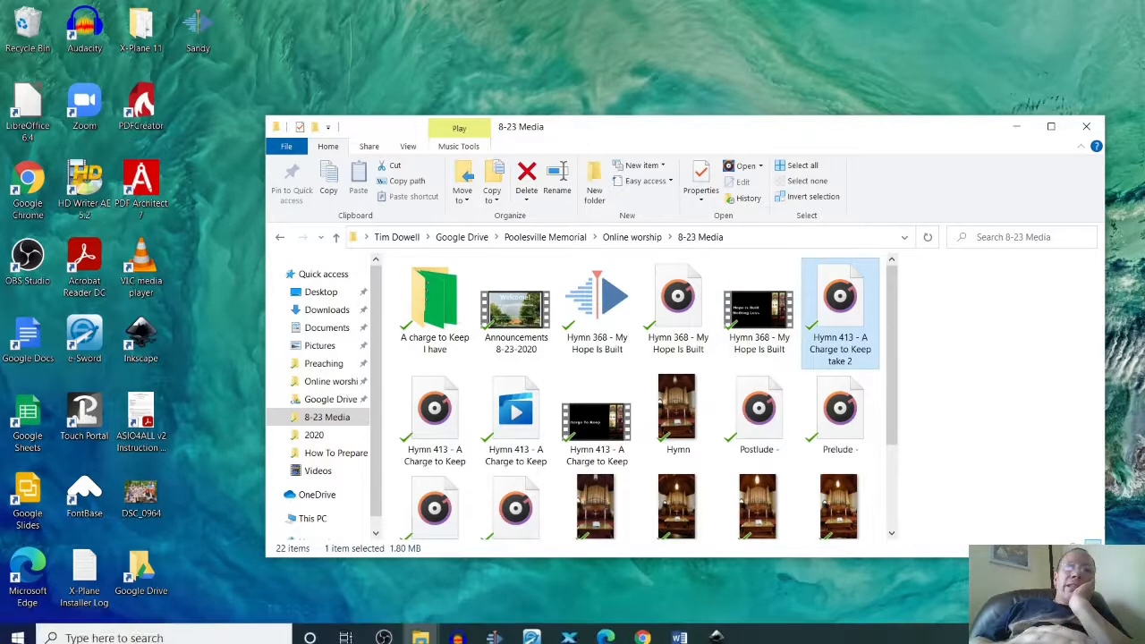
click(494, 629)
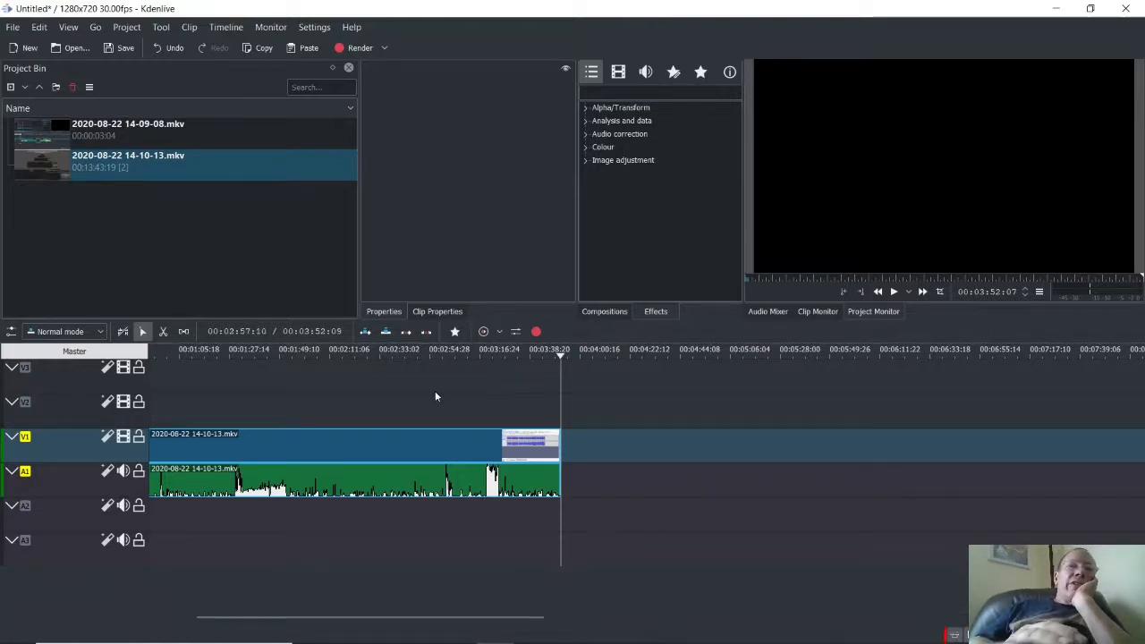
click(27, 49)
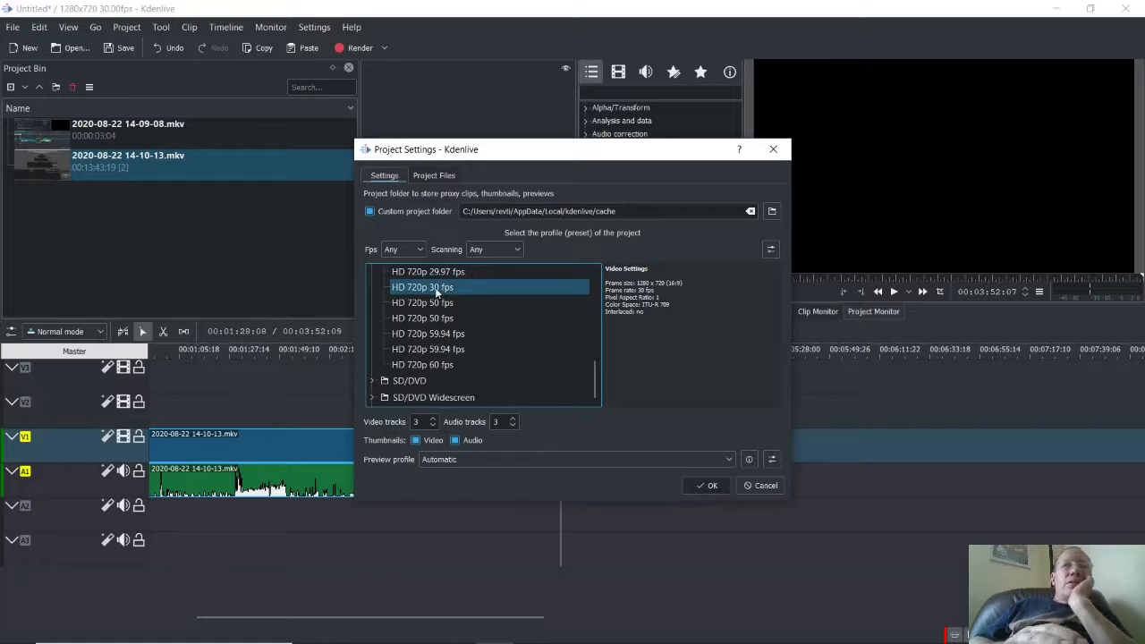
click(439, 292)
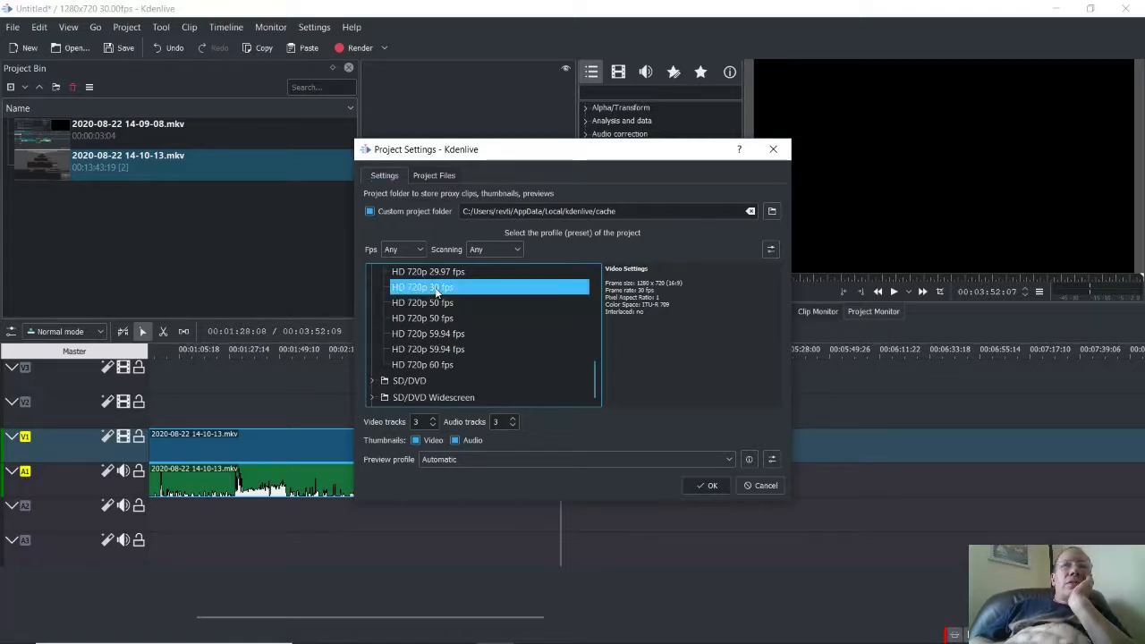
click(713, 487)
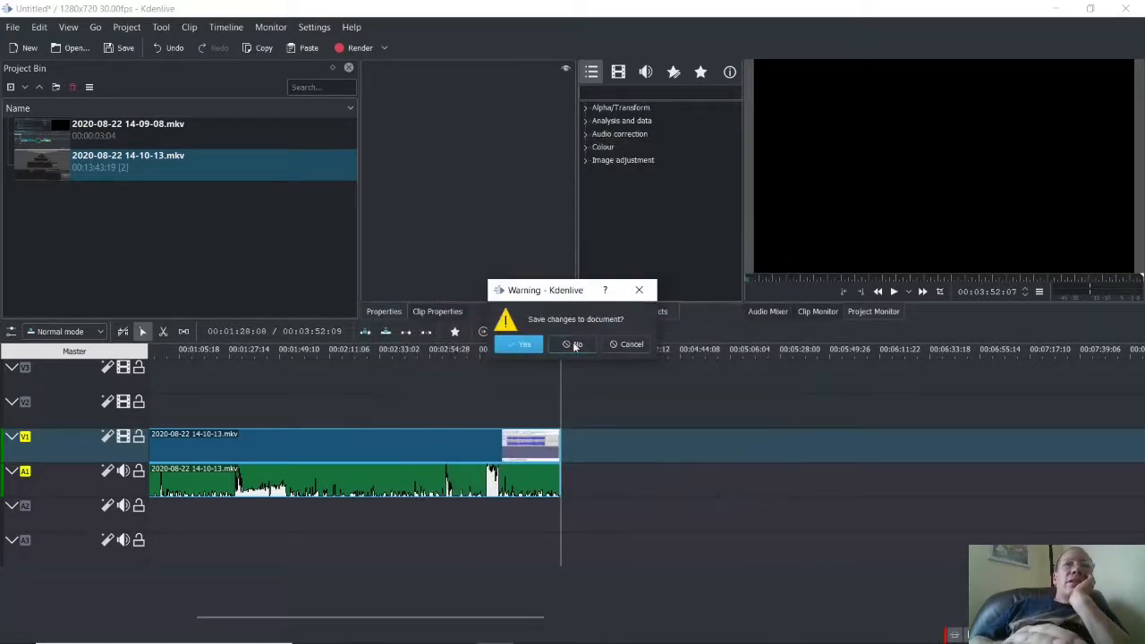
click(575, 345)
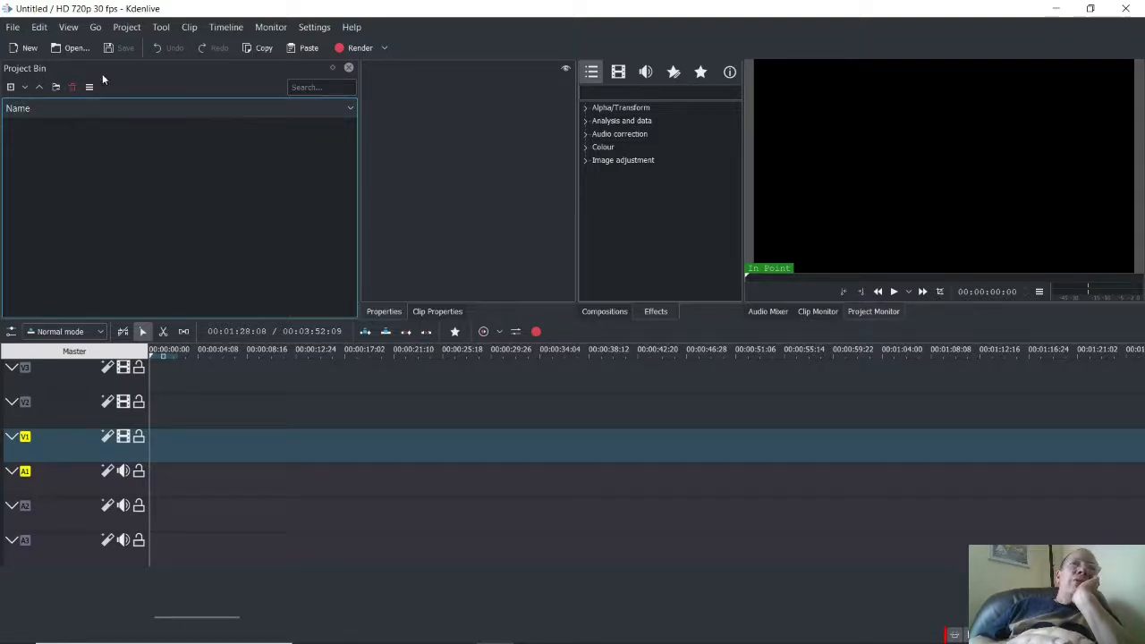
Import "Hymn 413 - A Charge to Keep take 2.mp3" from the 8-23 Media folder in Google Drive's Online worship folder into the project bin.
click(13, 87)
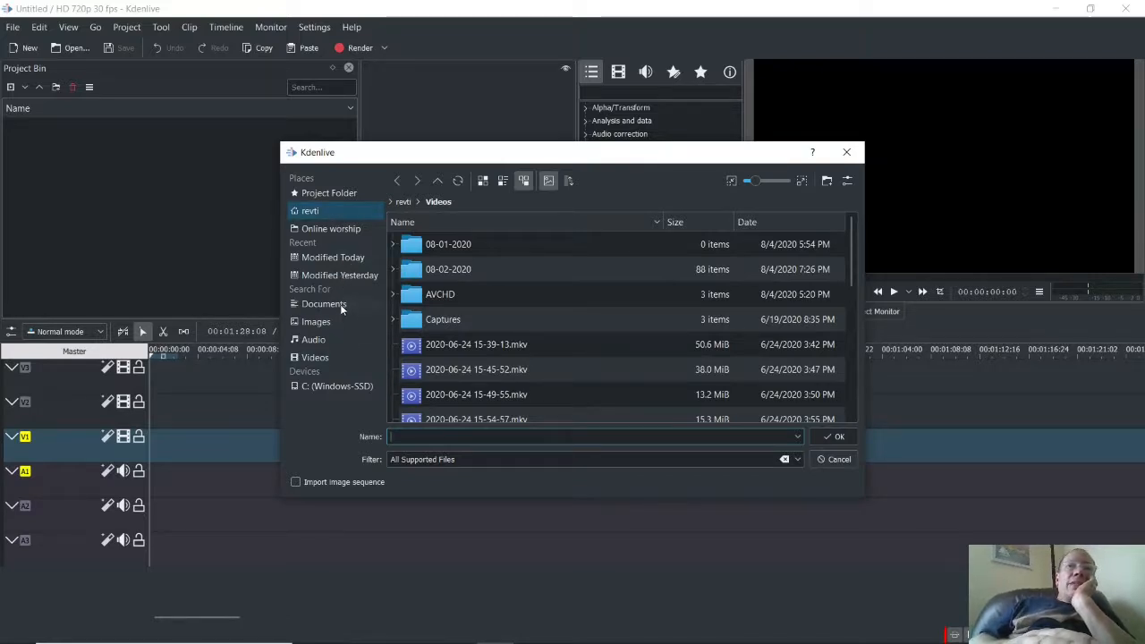
click(338, 211)
scroll(523, 380, down, 2)
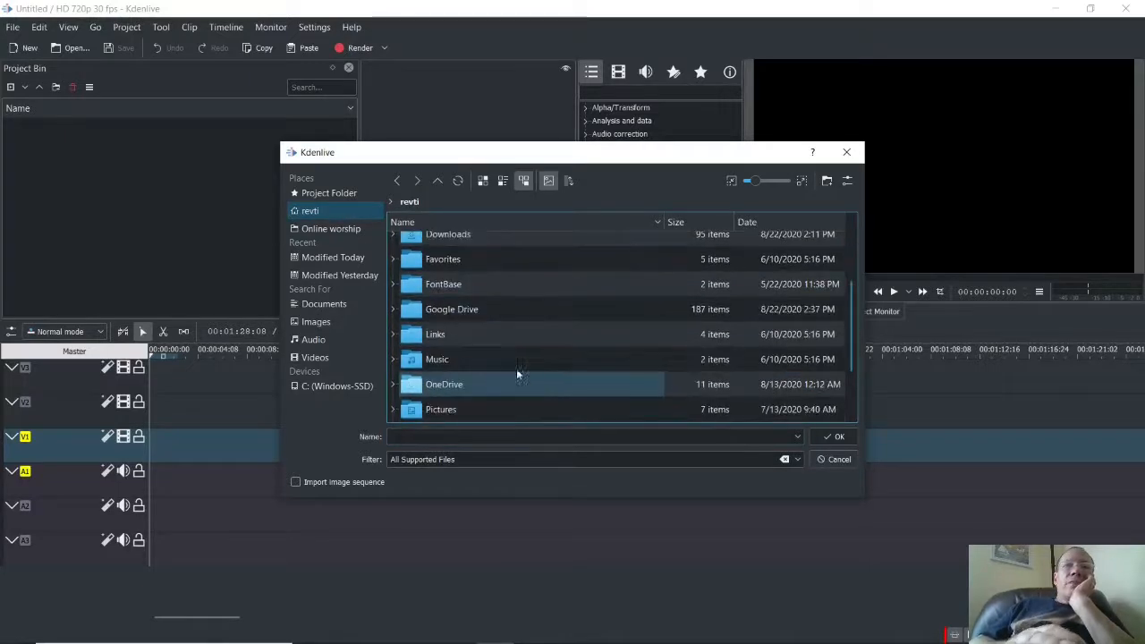
double_click(458, 308)
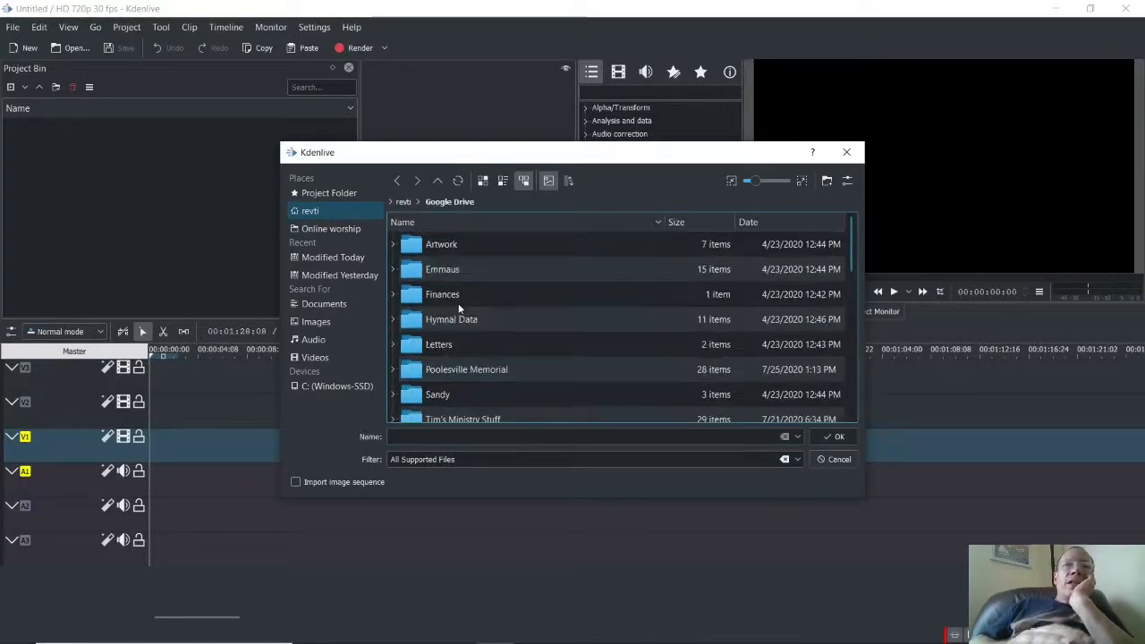
click(472, 375)
double_click(473, 375)
scroll(486, 403, down, 1)
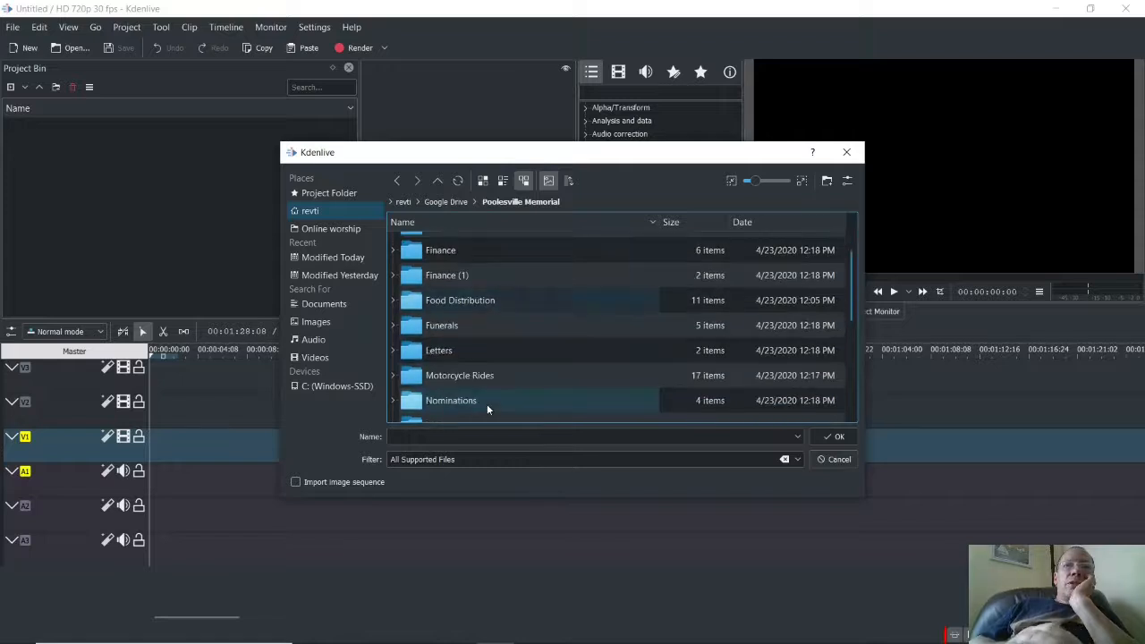
scroll(483, 395, down, 1)
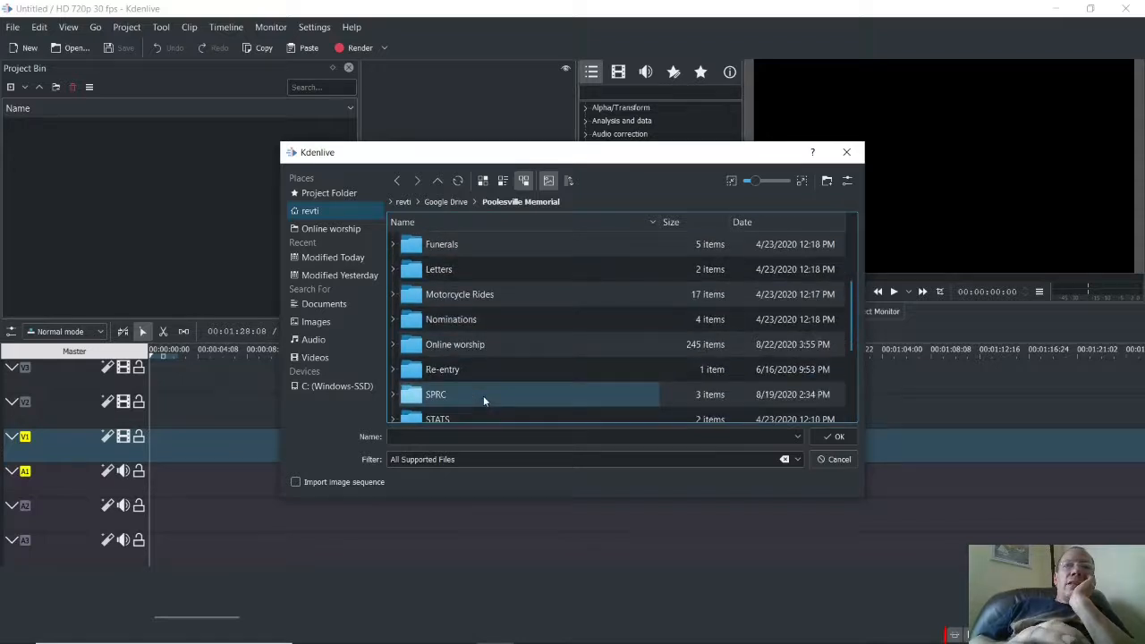
double_click(471, 346)
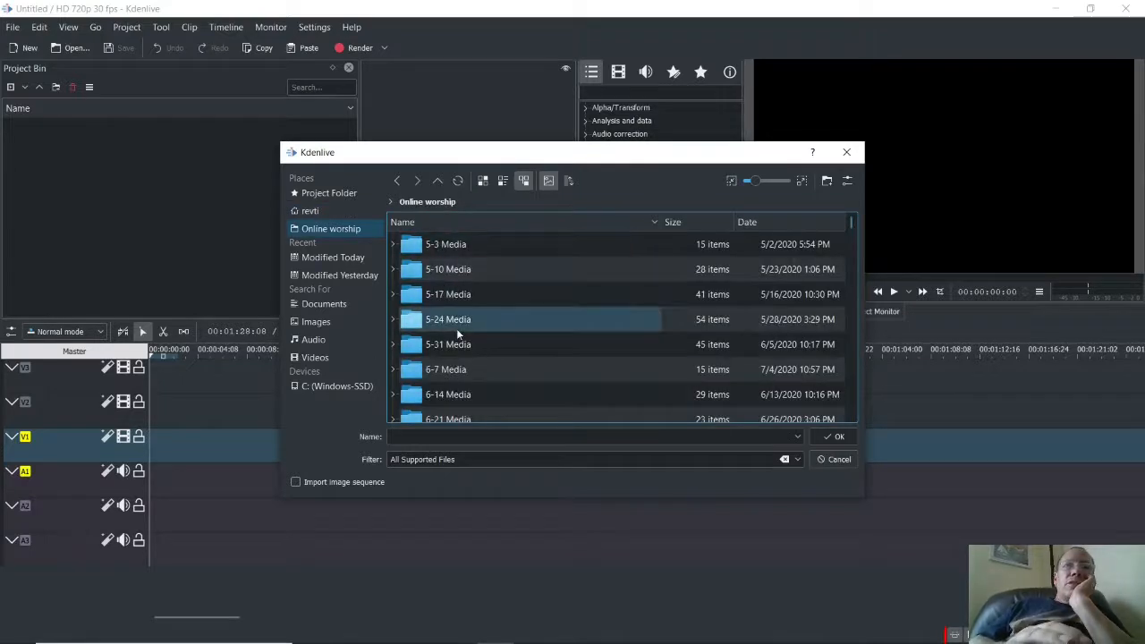
scroll(450, 389, down, 5)
scroll(450, 388, up, 3)
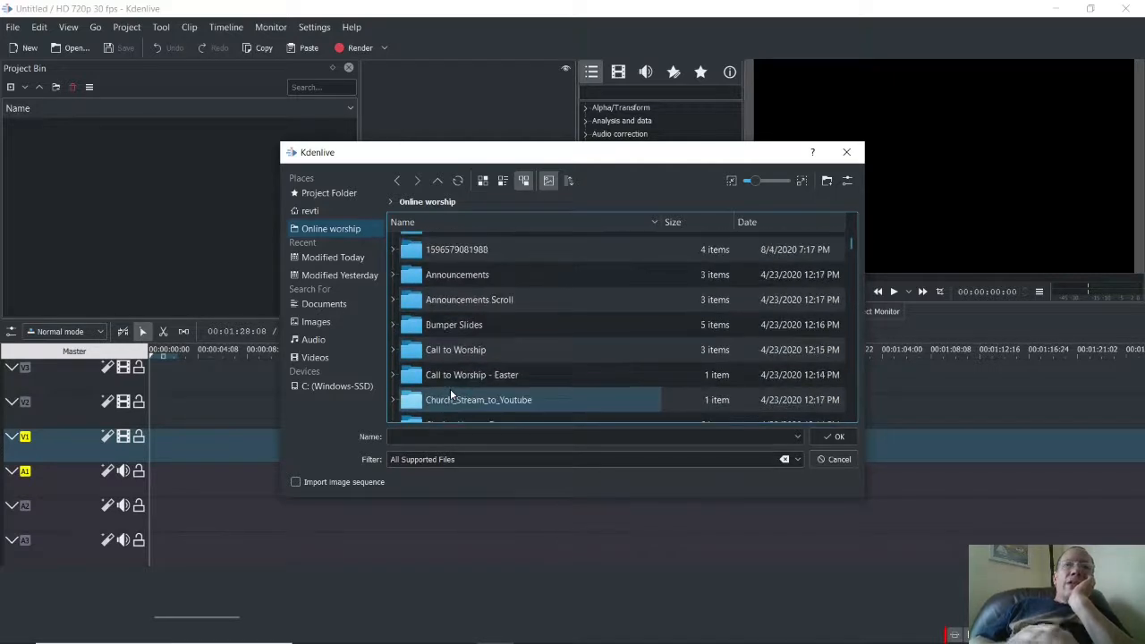
scroll(450, 388, up, 1)
double_click(437, 290)
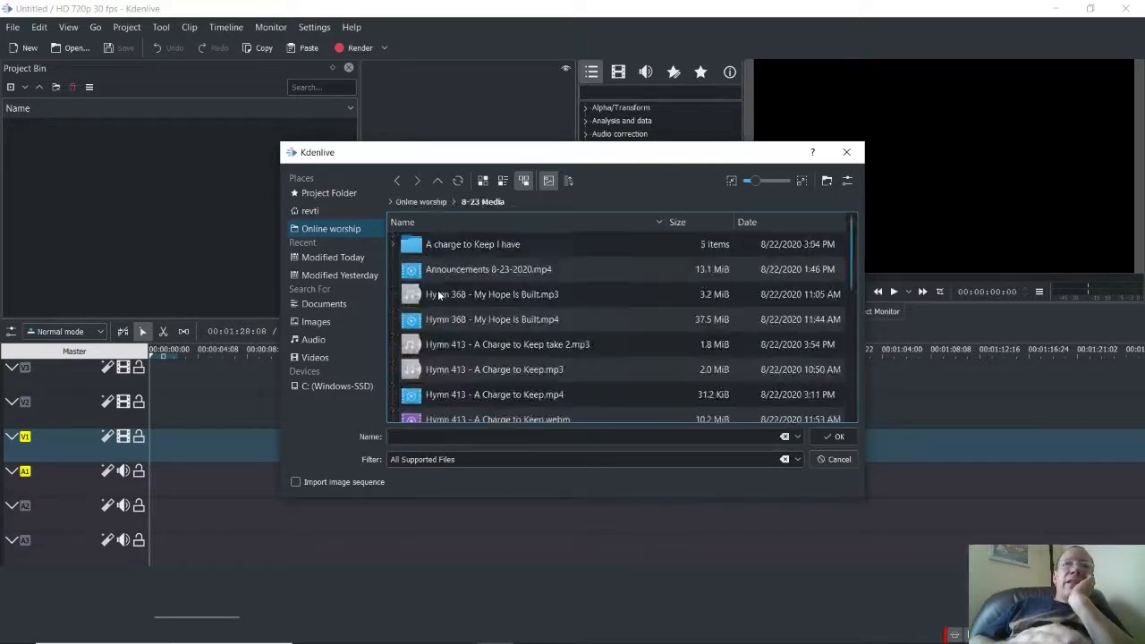
double_click(519, 344)
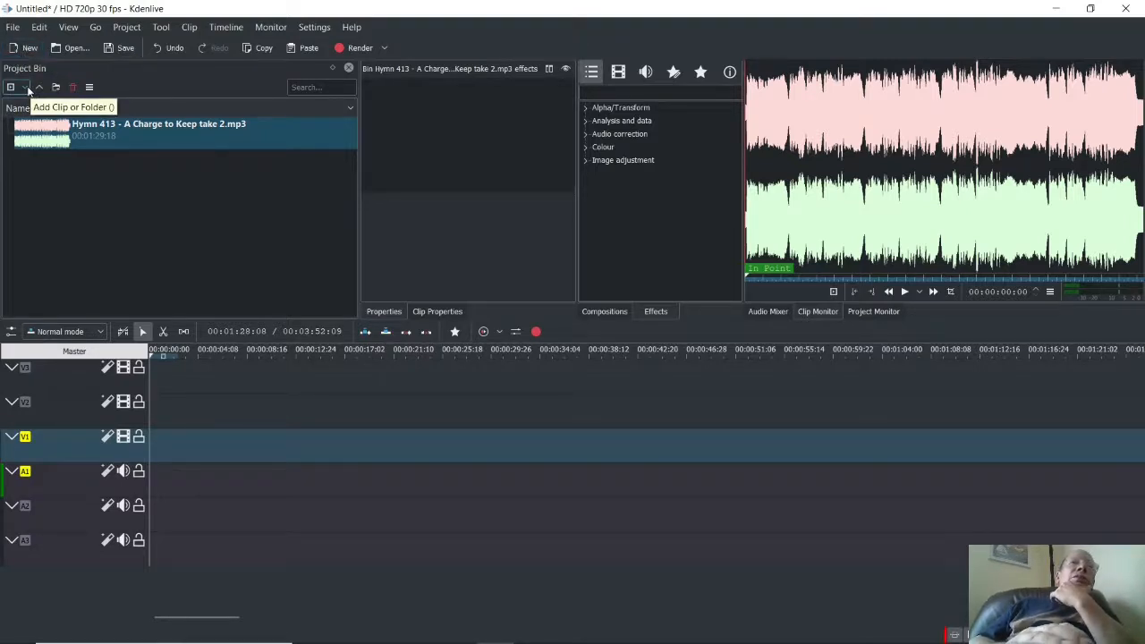
Import Slide1.JPG through Slide5.JPG from the Hymn Lyrics Slides folder inside "A charge to Keep I have" into the project bin.
click(27, 88)
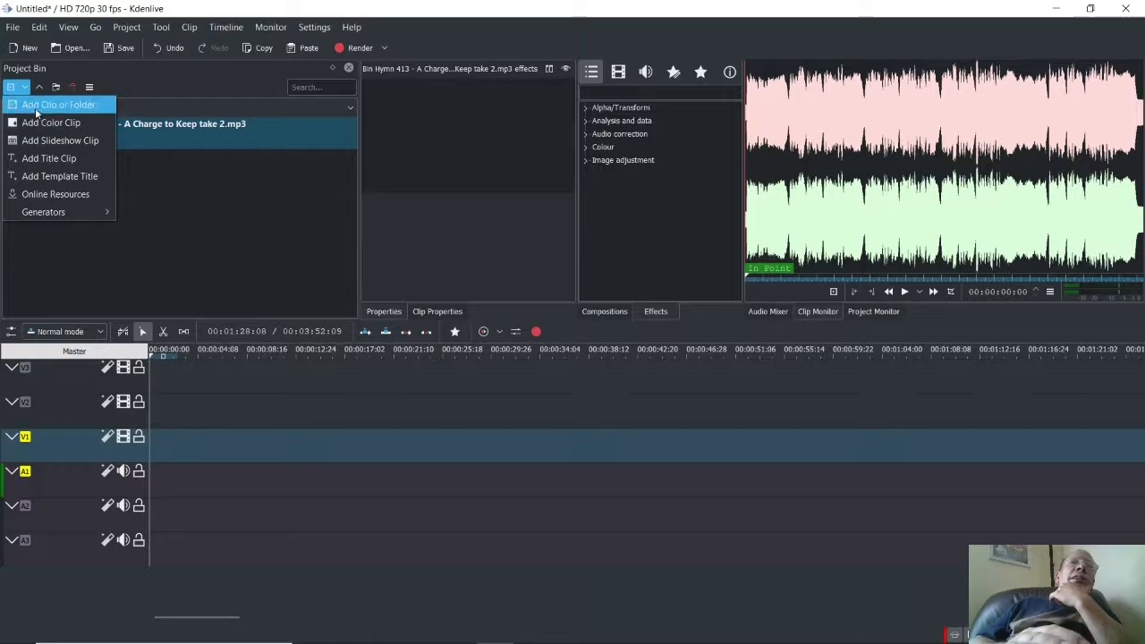
click(36, 107)
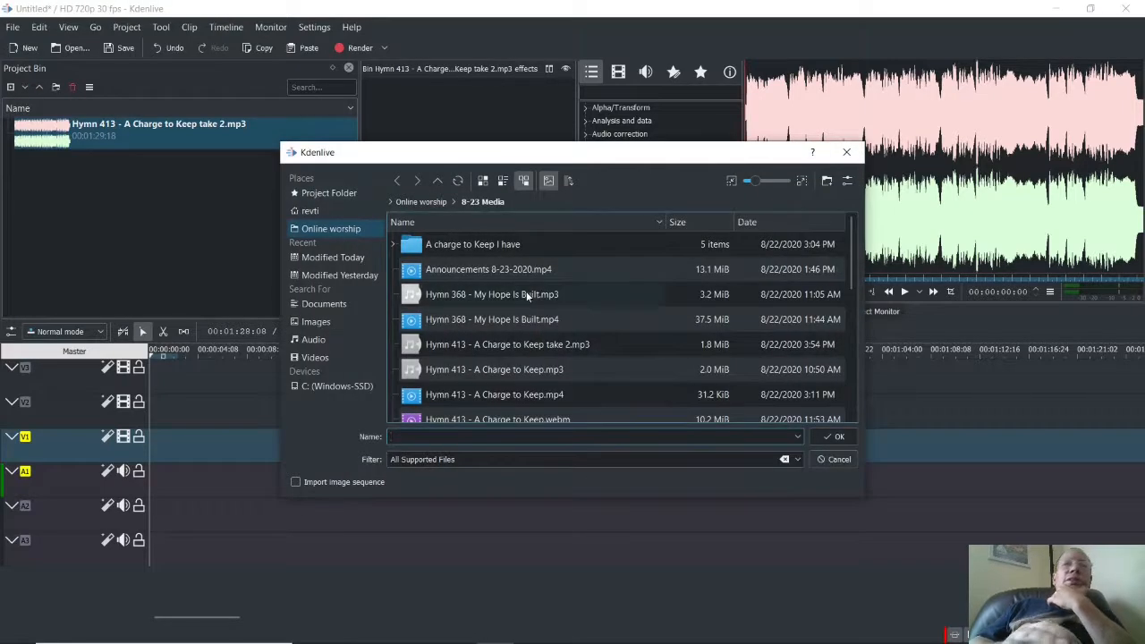
scroll(526, 295, down, 8)
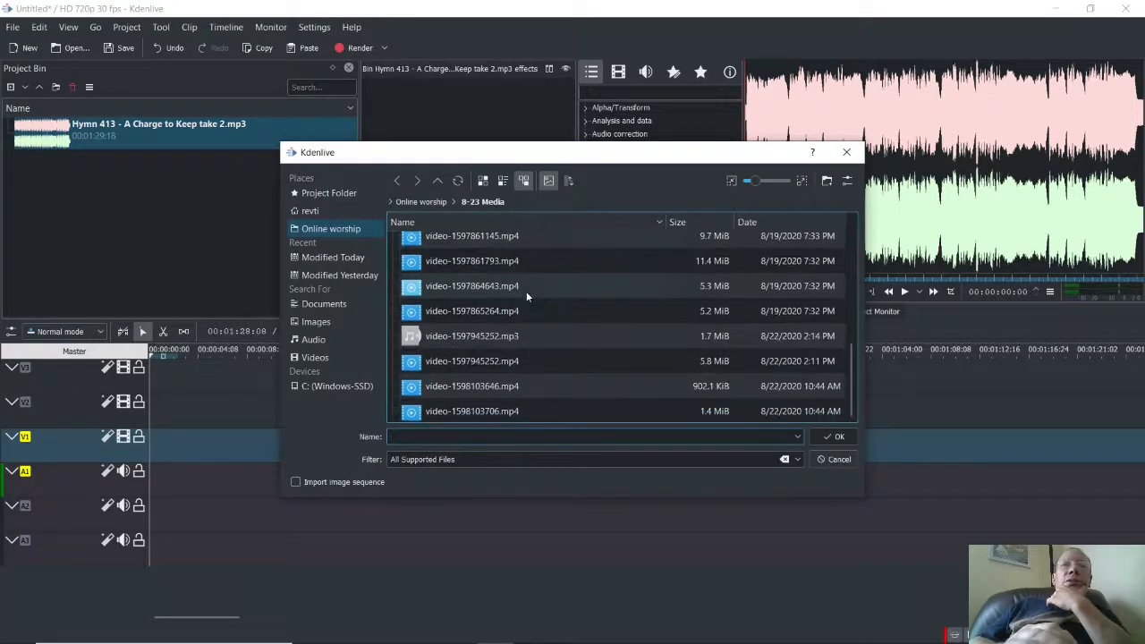
scroll(526, 295, up, 6)
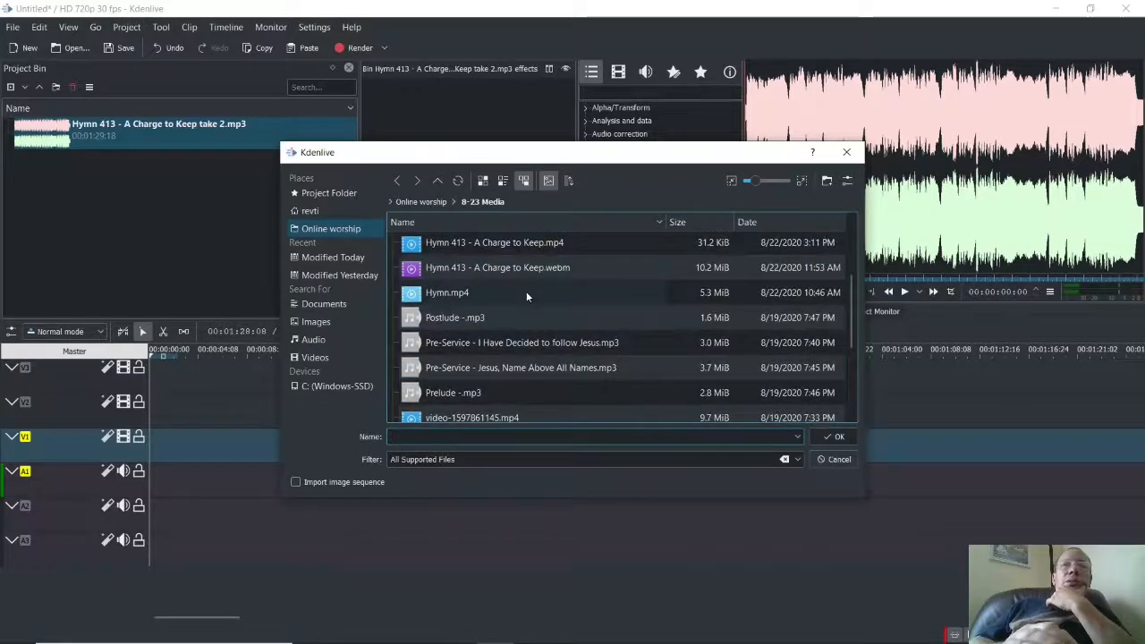
scroll(526, 297, up, 2)
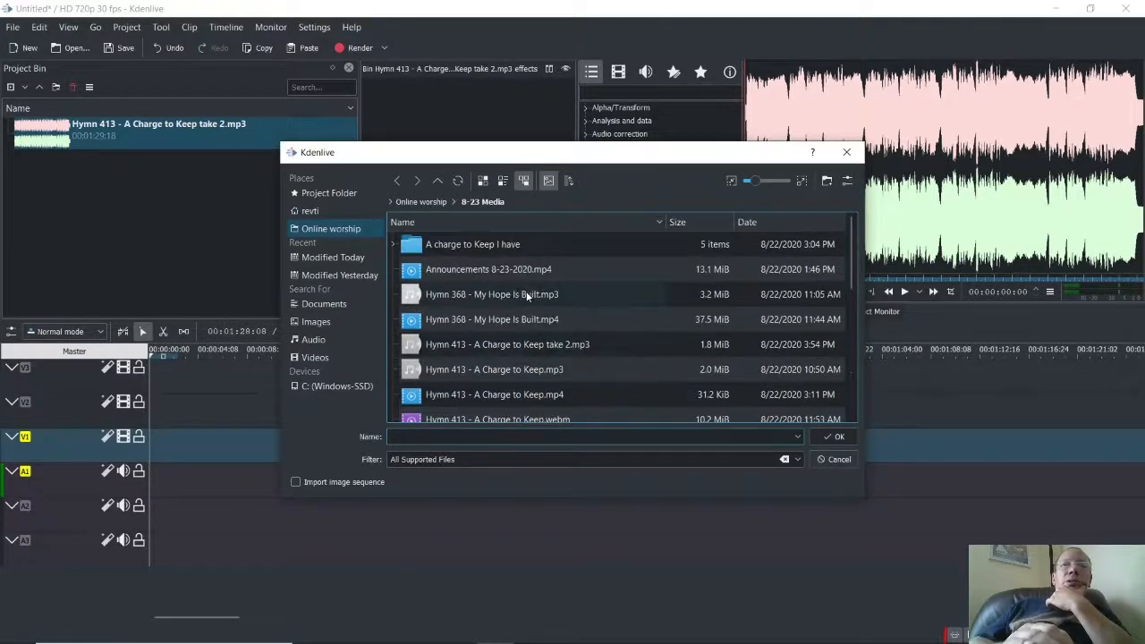
click(499, 244)
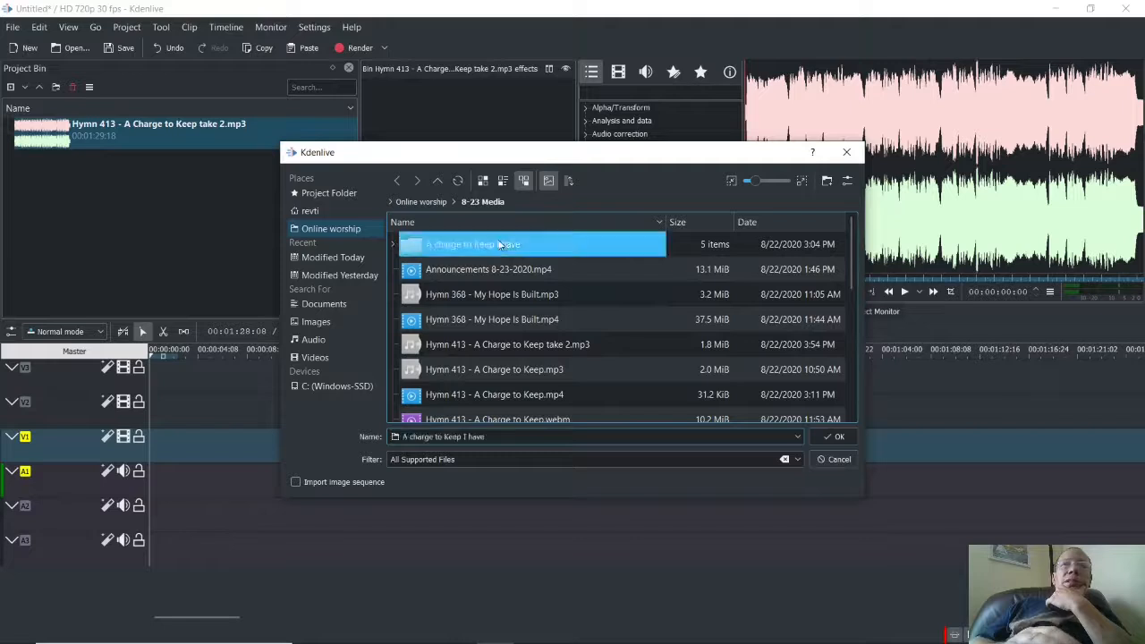
double_click(499, 244)
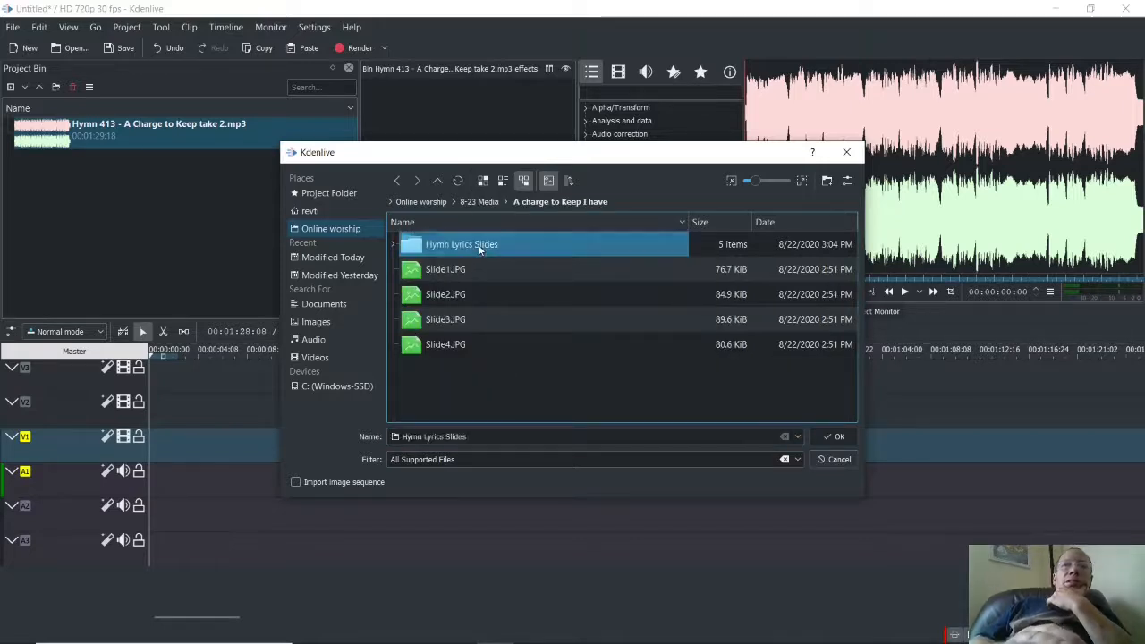
double_click(479, 248)
click(466, 247)
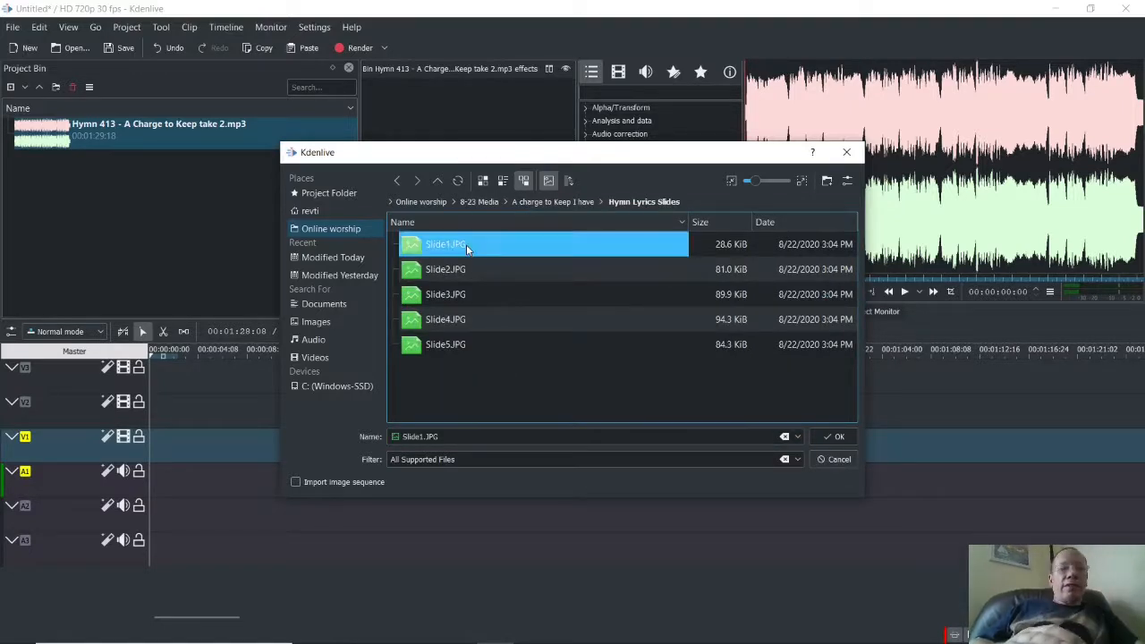
shift+click(465, 344)
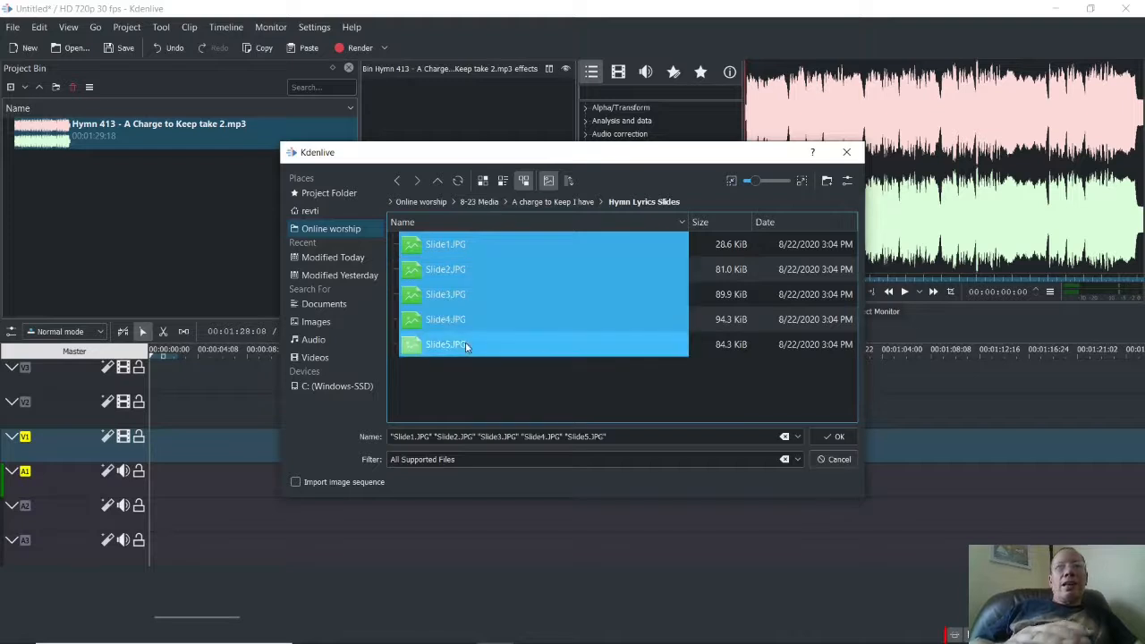
key(Return)
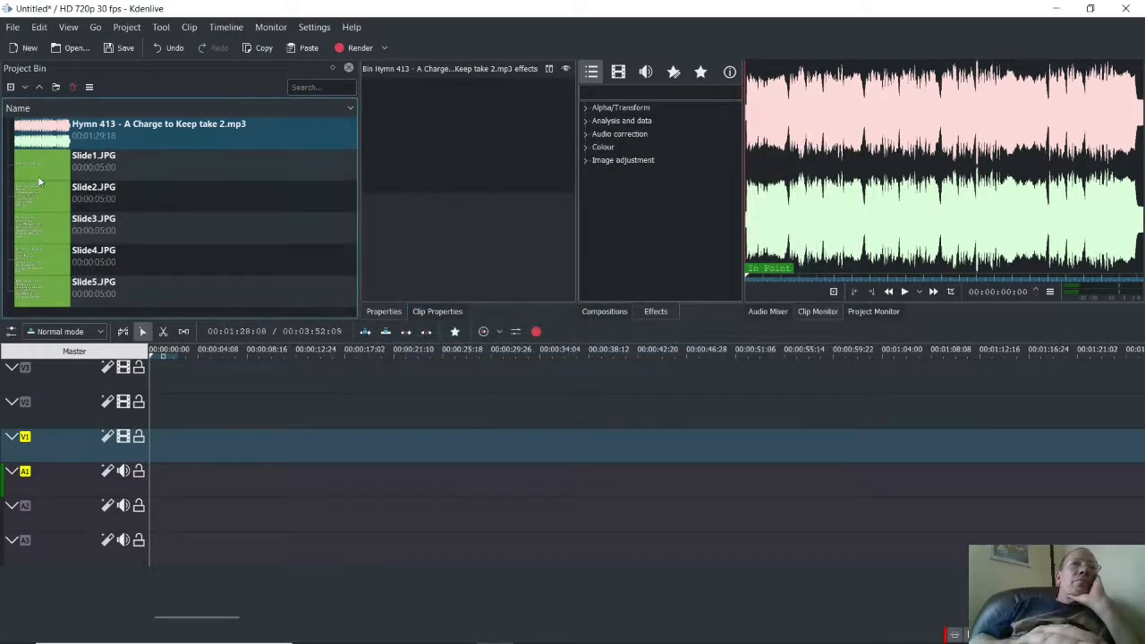
Place Slide1 to Slide5 in order on track V2 with small gaps between them, starting Slide1 at the timeline's beginning.
drag(39, 176, 150, 410)
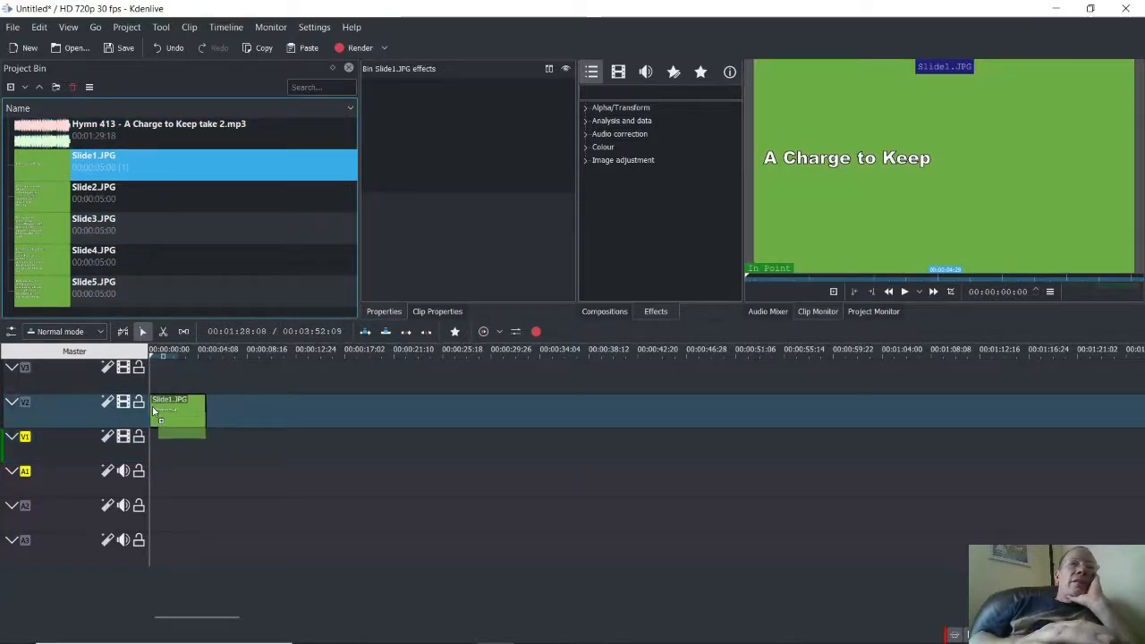
drag(52, 195, 227, 401)
drag(67, 221, 301, 402)
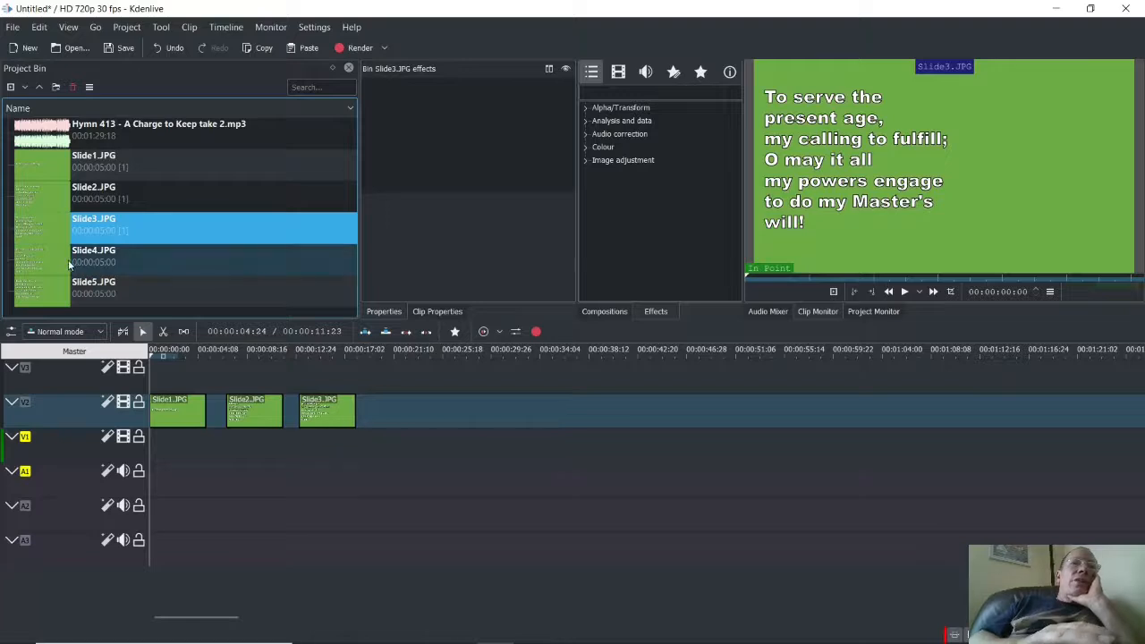
drag(69, 258, 372, 420)
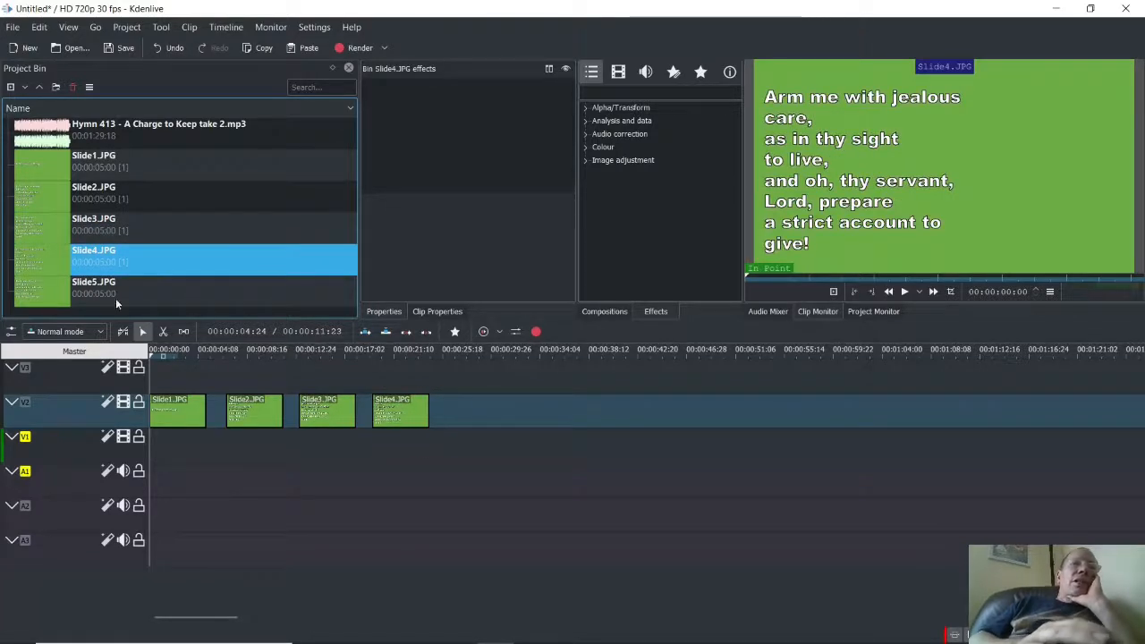
drag(90, 288, 458, 403)
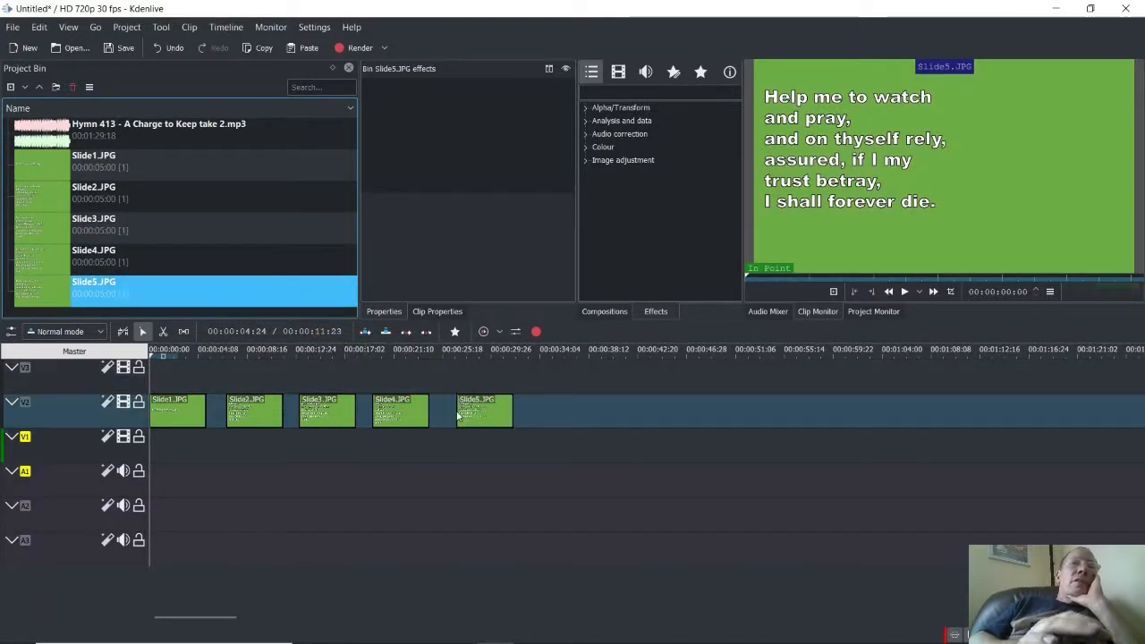
Place the hymn MP3 at the start of track A2 and play the timeline from the beginning, stopping at about 00:00:09:25.
drag(172, 127, 154, 527)
key(space)
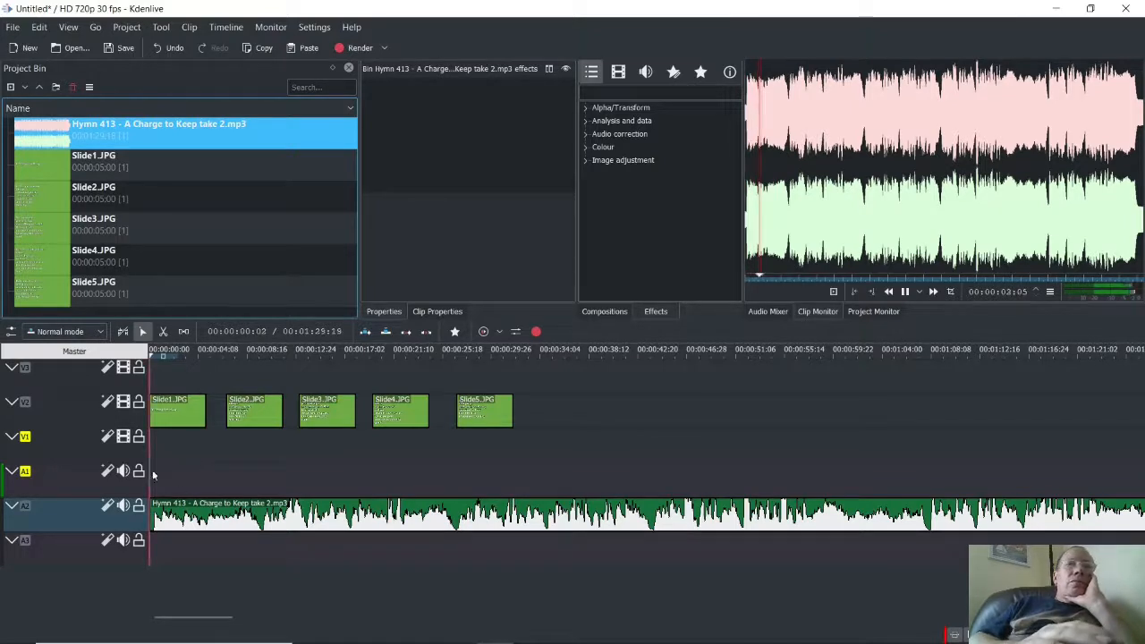
click(153, 351)
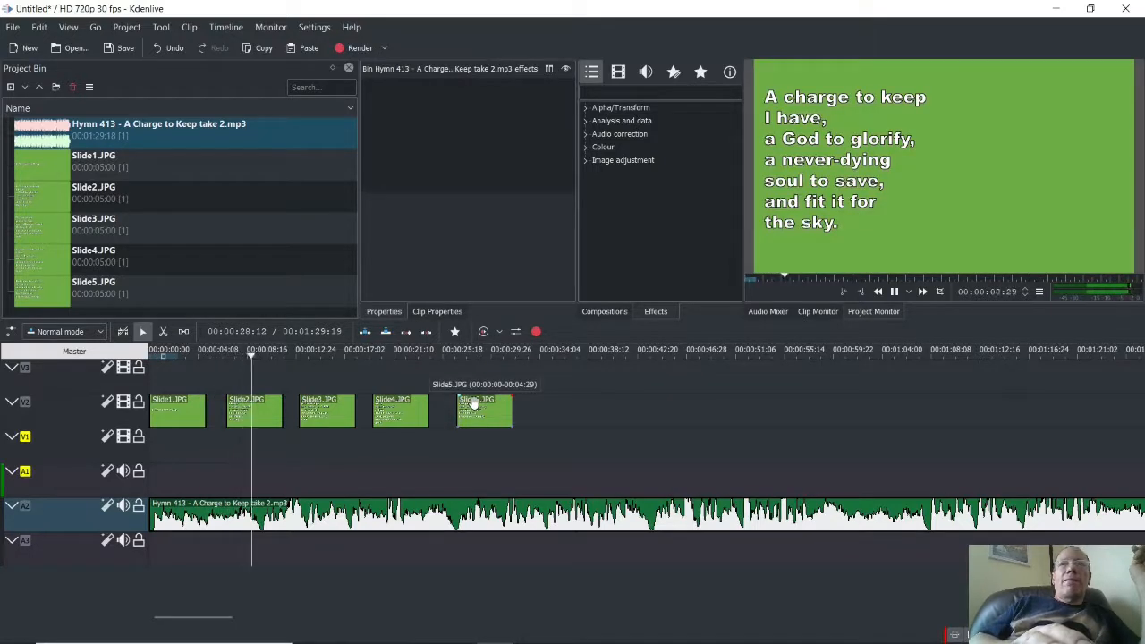
key(space)
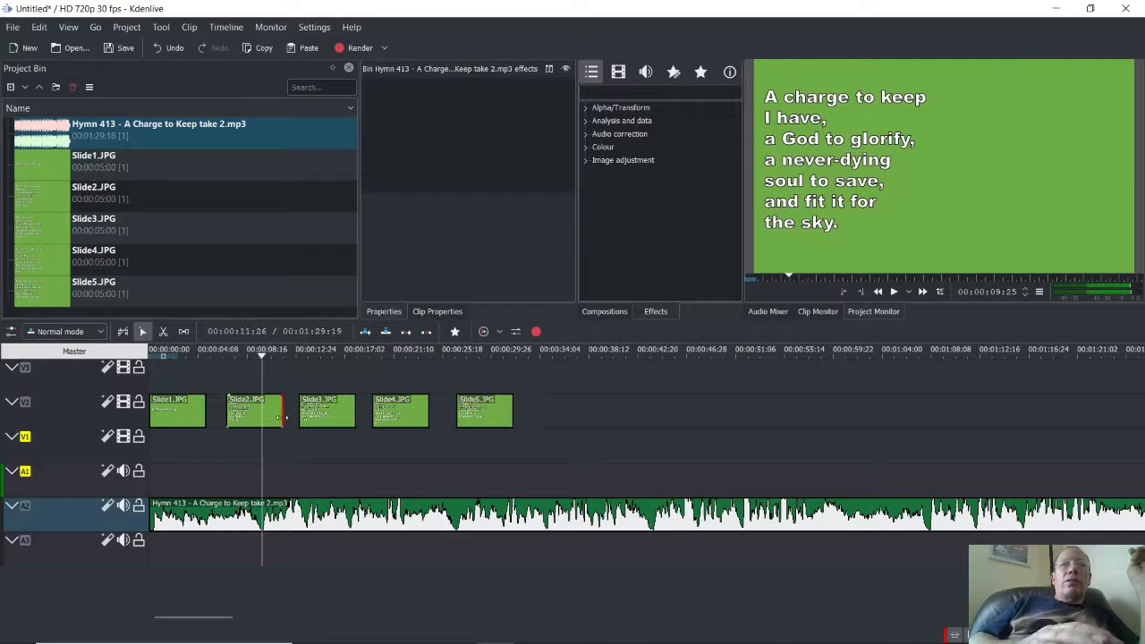
Move Slide3, Slide4 and Slide5 back to back further along track V2, and move Slide2 to start at the playhead.
click(271, 410)
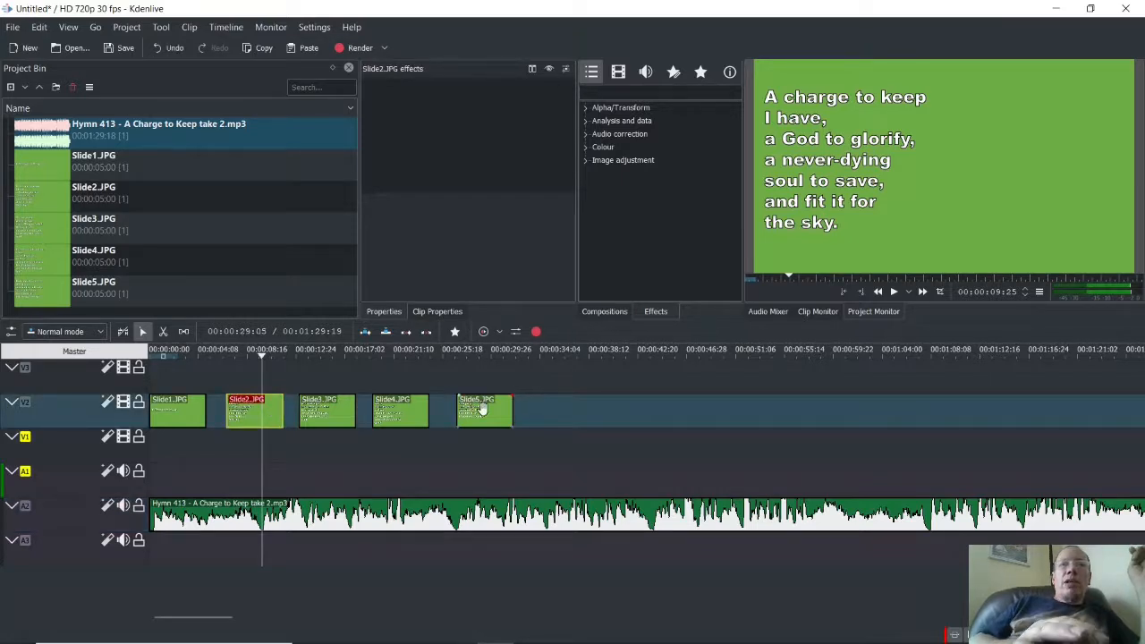
drag(483, 409, 562, 409)
drag(416, 411, 522, 413)
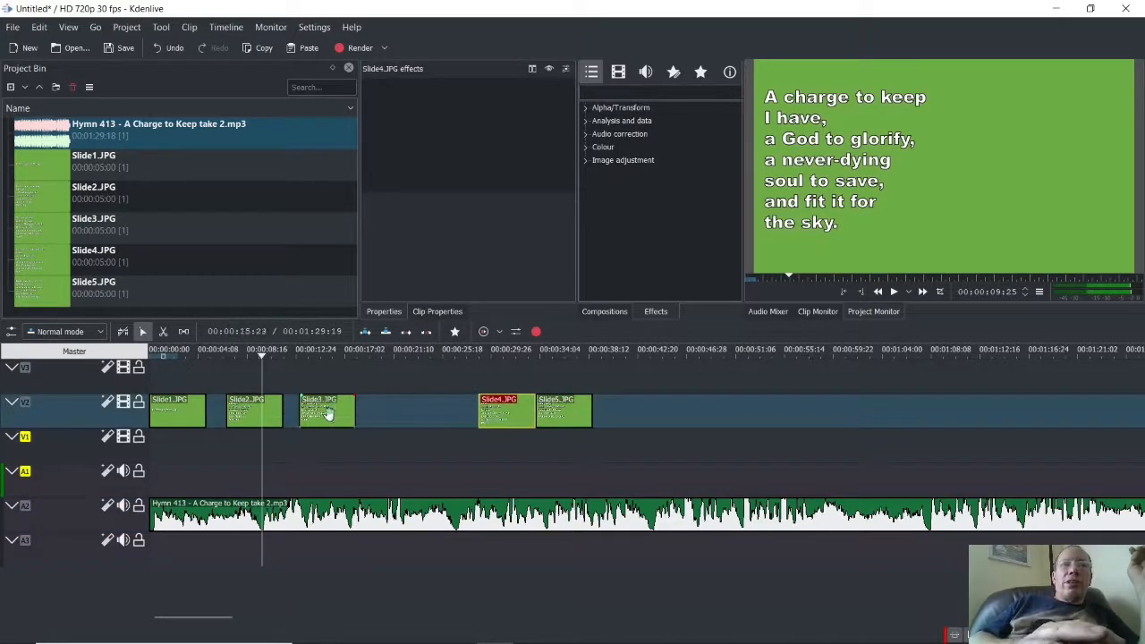
drag(329, 413, 451, 413)
click(275, 409)
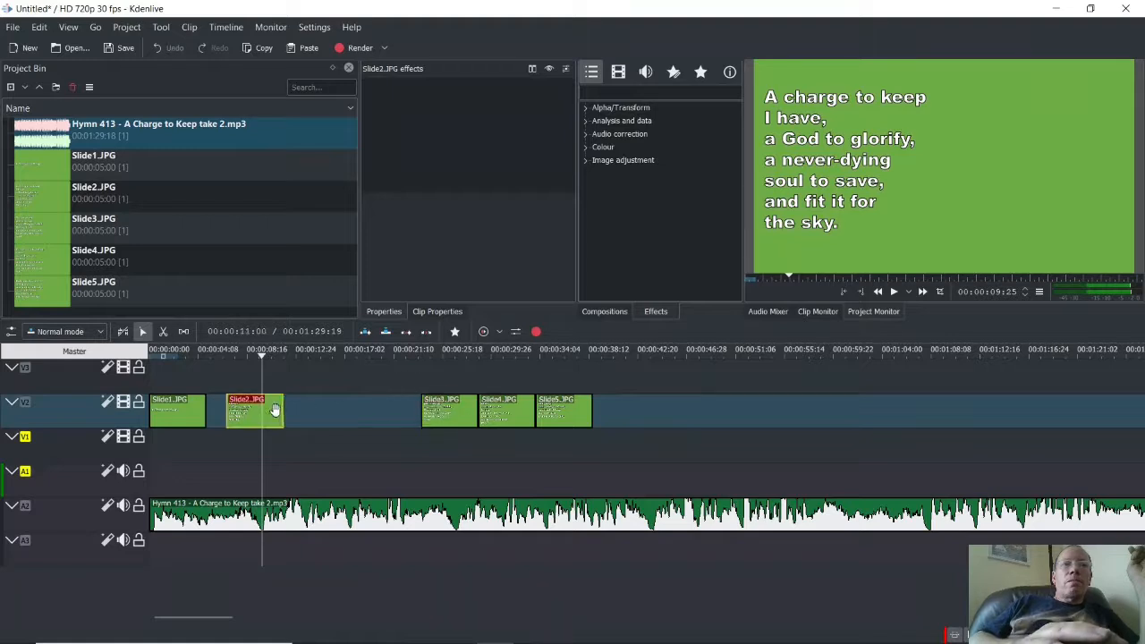
drag(275, 410, 309, 412)
Play the section around Slide2's start to check its timing, and extend Slide1's end to about 00:00:09:12, just before Slide2.
key(space)
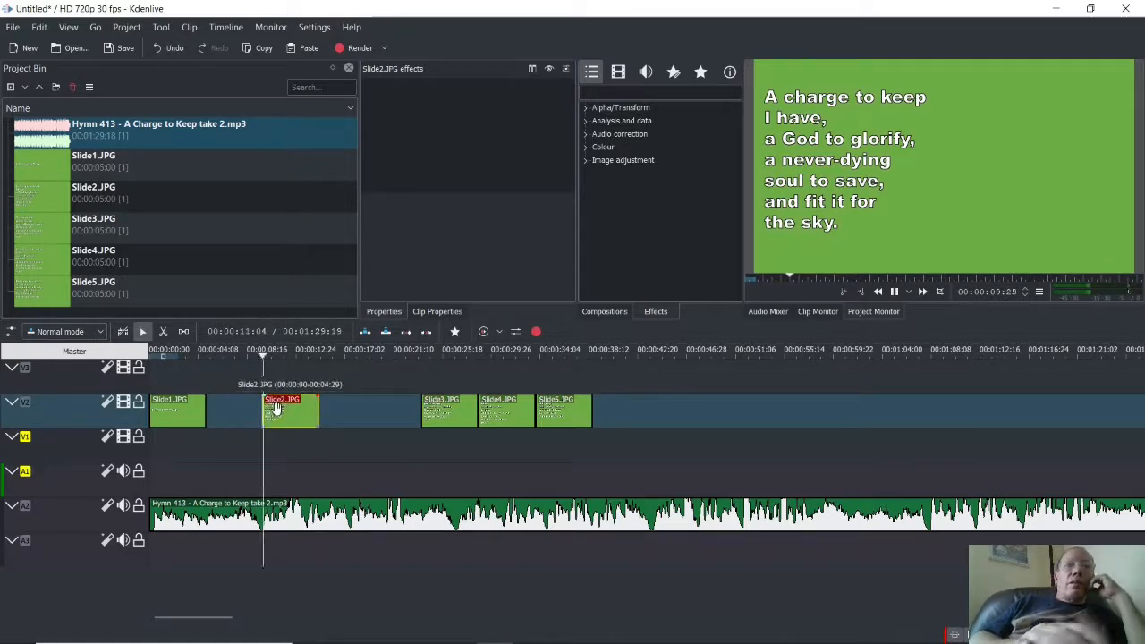
key(space)
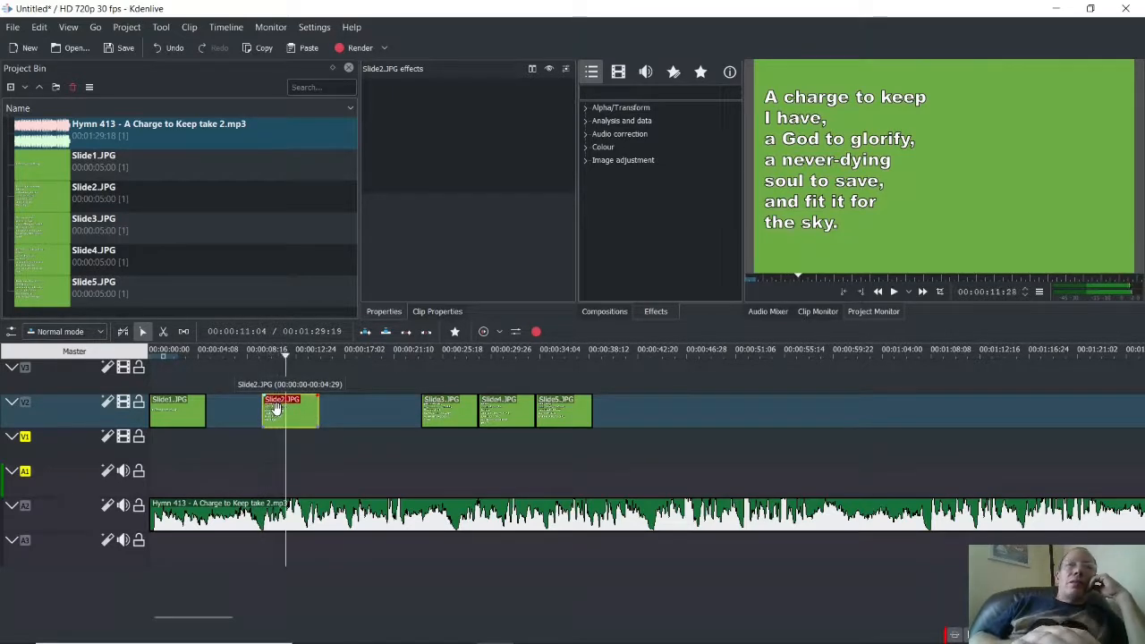
click(252, 367)
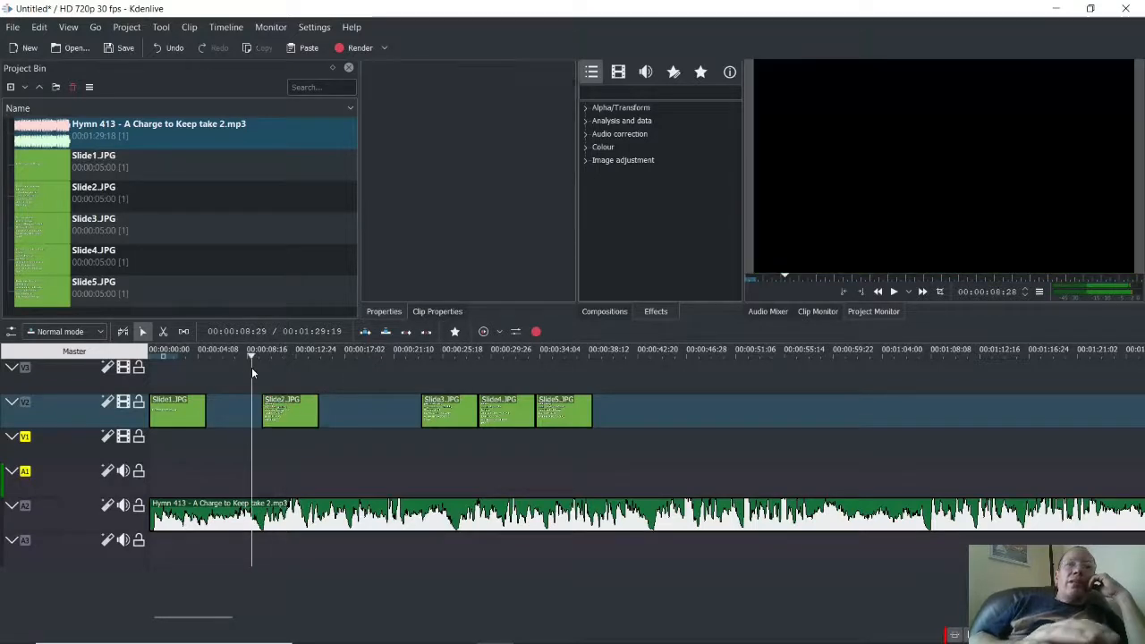
key(space)
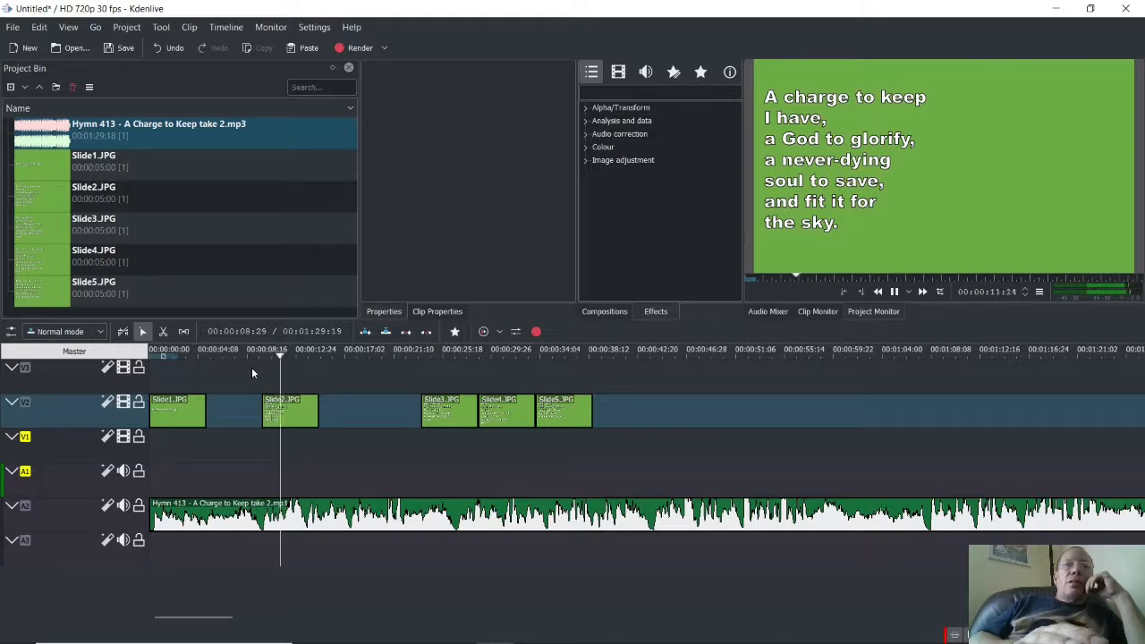
key(space)
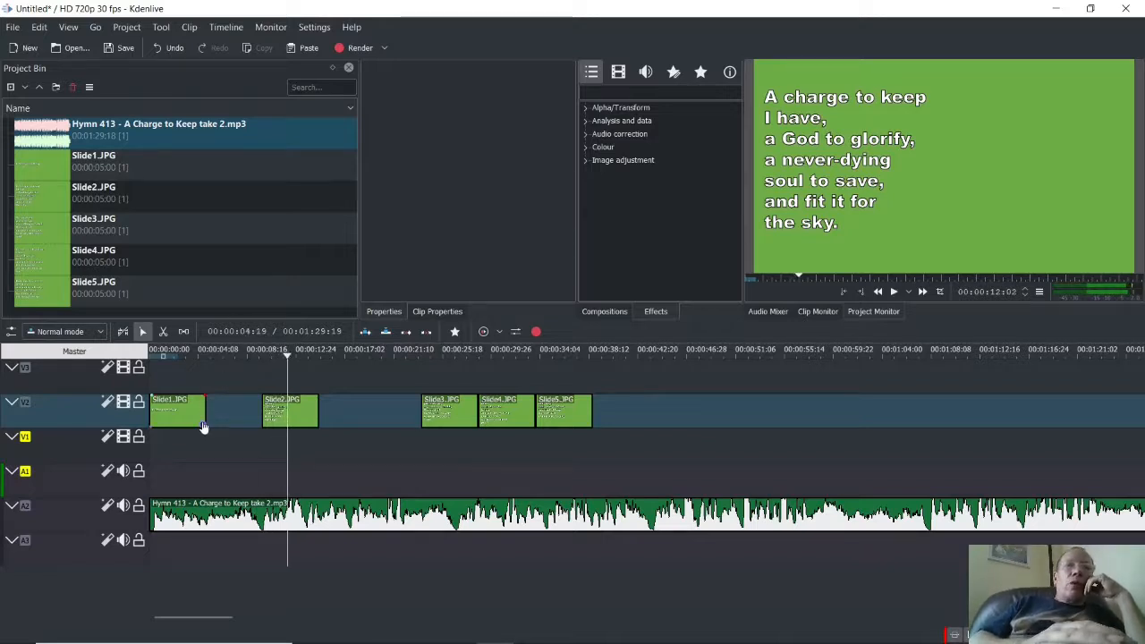
drag(205, 415, 255, 412)
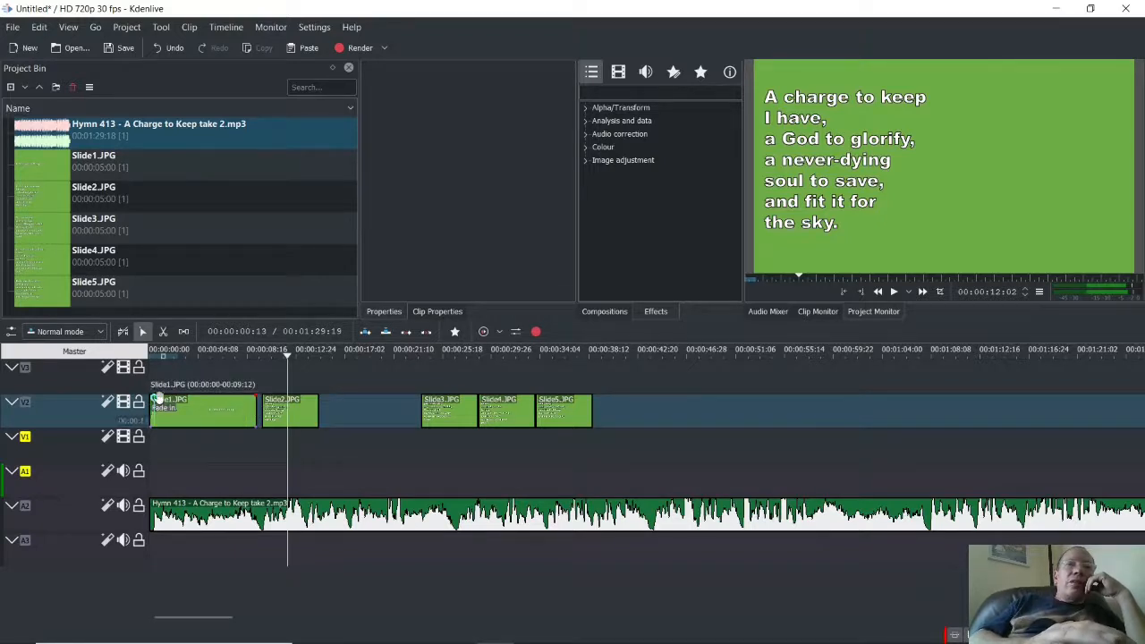
Give Slide1 a fade-in of 00:00:01:02 and a fade-out of 00:00:00:23, and copy both effects onto Slide2.
drag(161, 404, 251, 402)
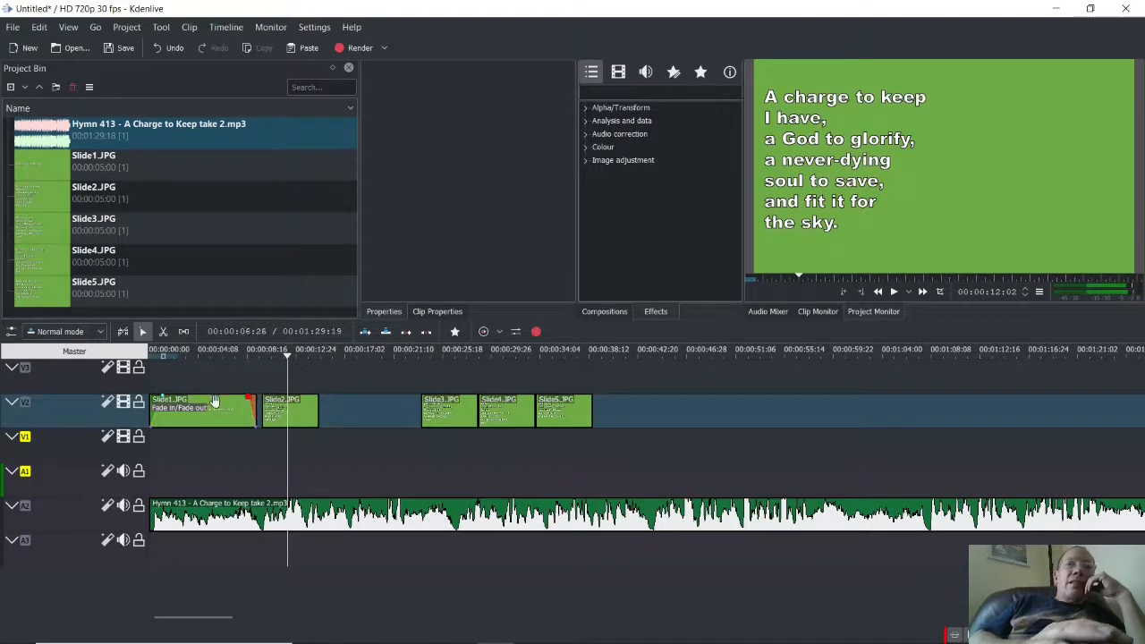
right_click(210, 402)
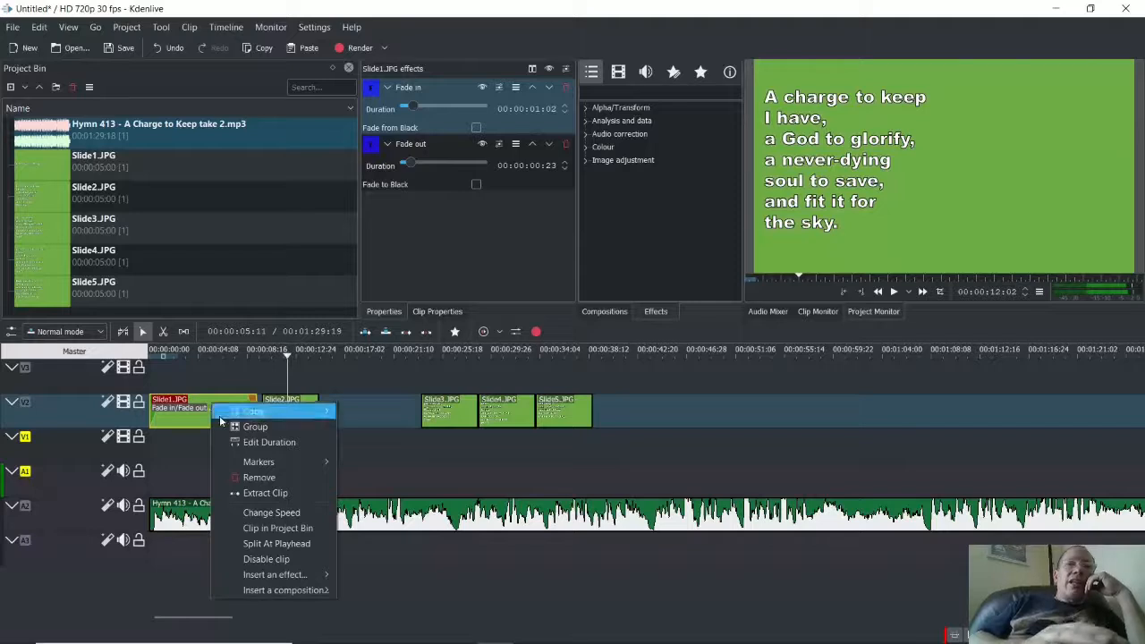
click(286, 410)
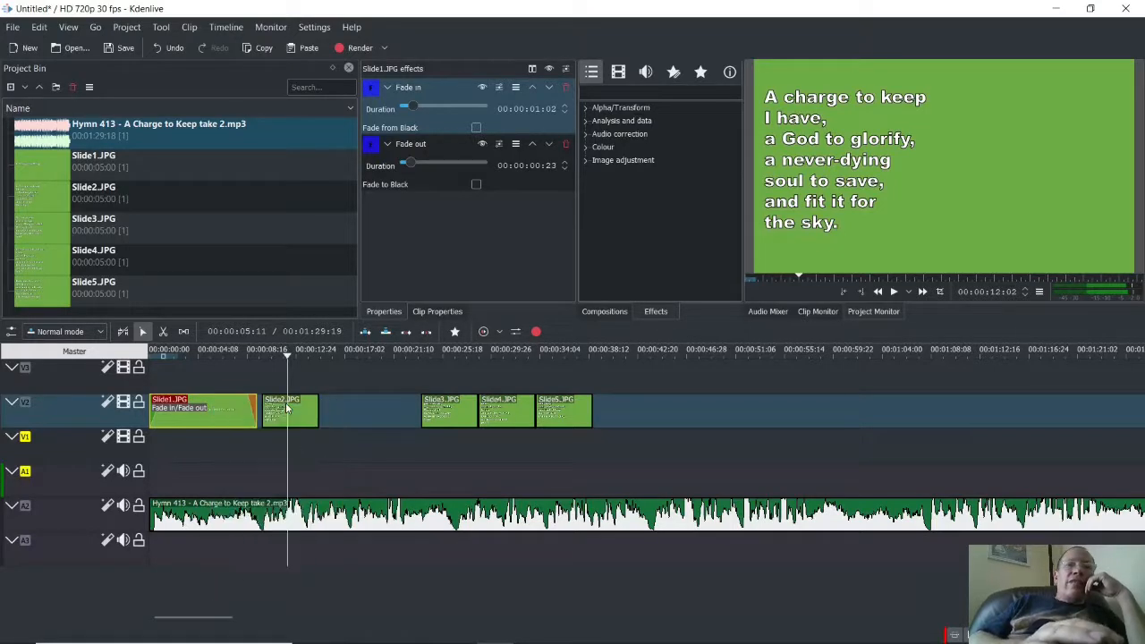
right_click(298, 415)
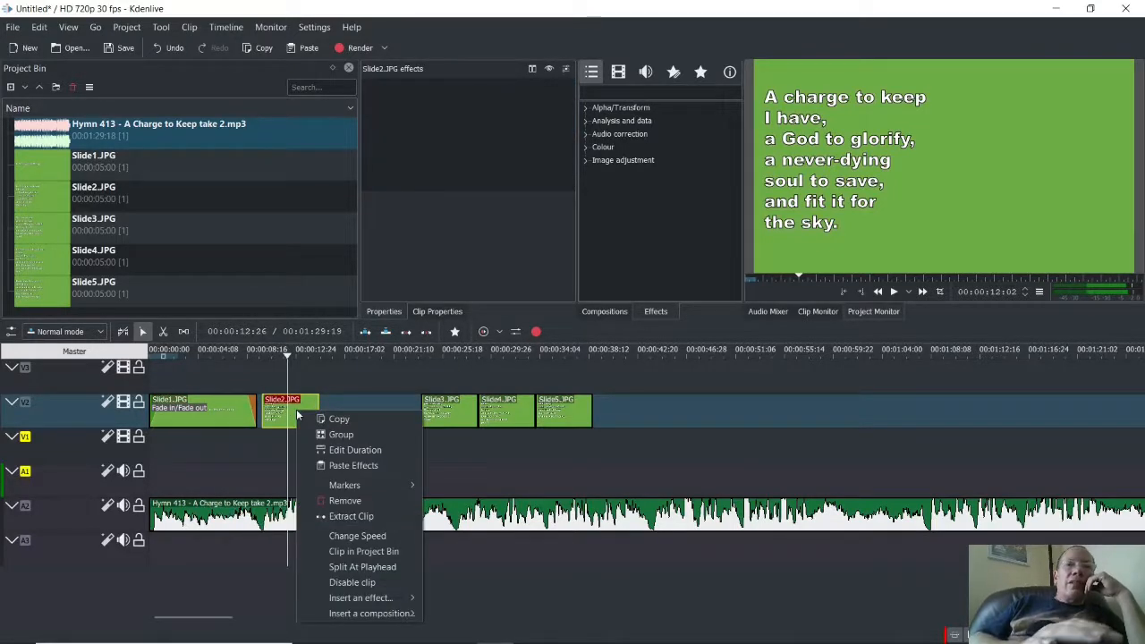
click(354, 467)
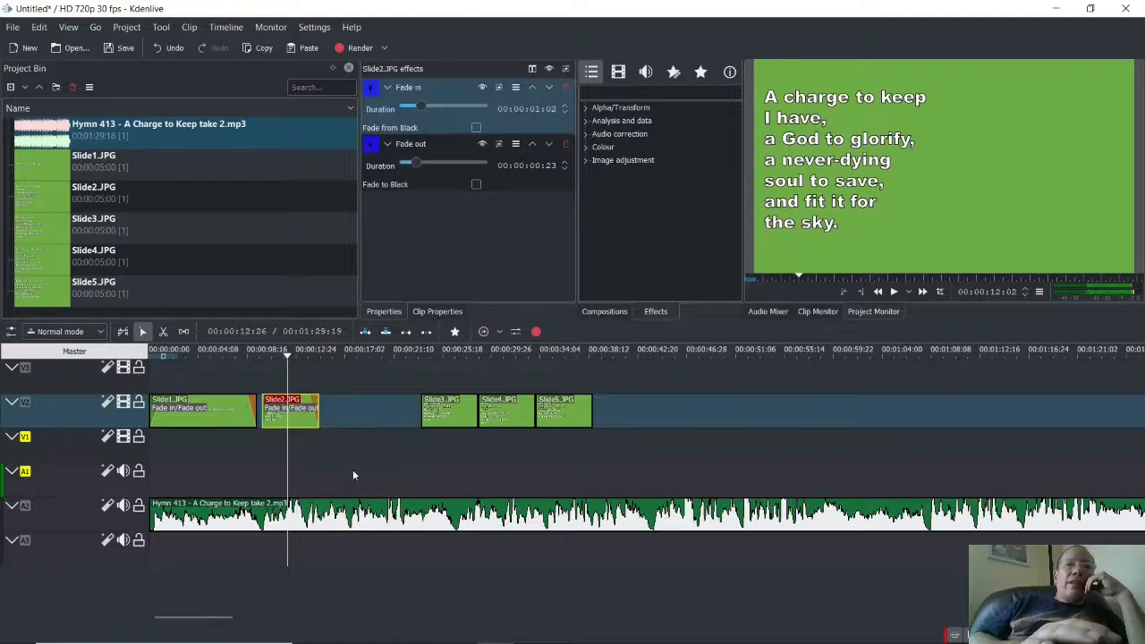
Move Slide3, Slide4 and Slide5 together further along track V2 and extend Slide2's end to the audio dip at about 00:00:26.
drag(319, 407, 381, 442)
click(451, 420)
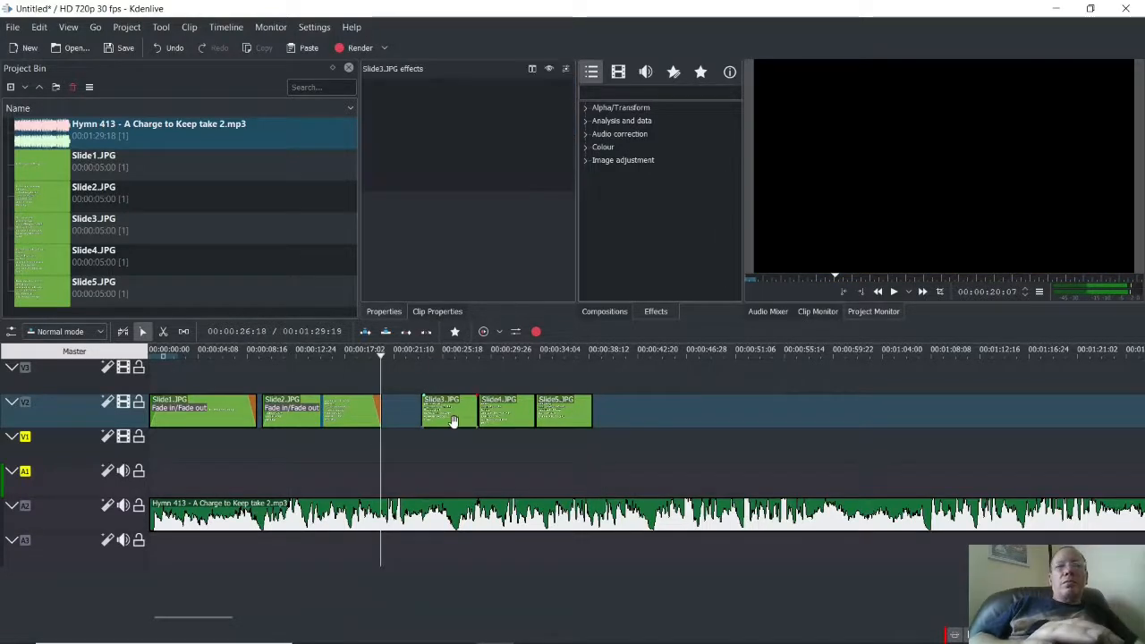
shift+click(565, 417)
drag(517, 417, 875, 417)
click(364, 408)
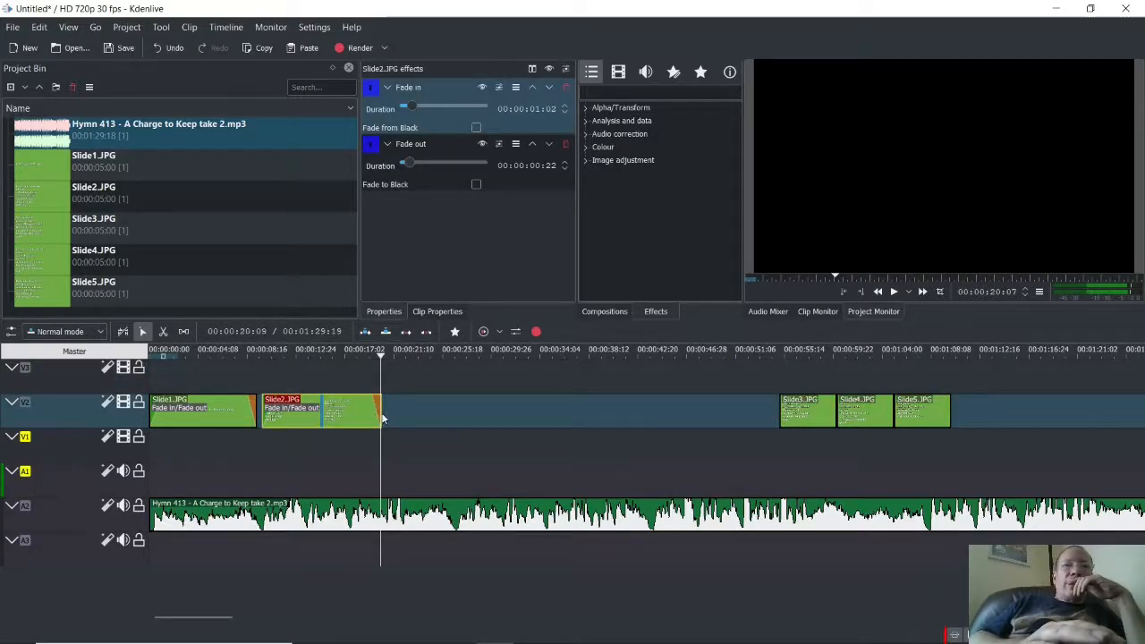
drag(379, 413, 457, 540)
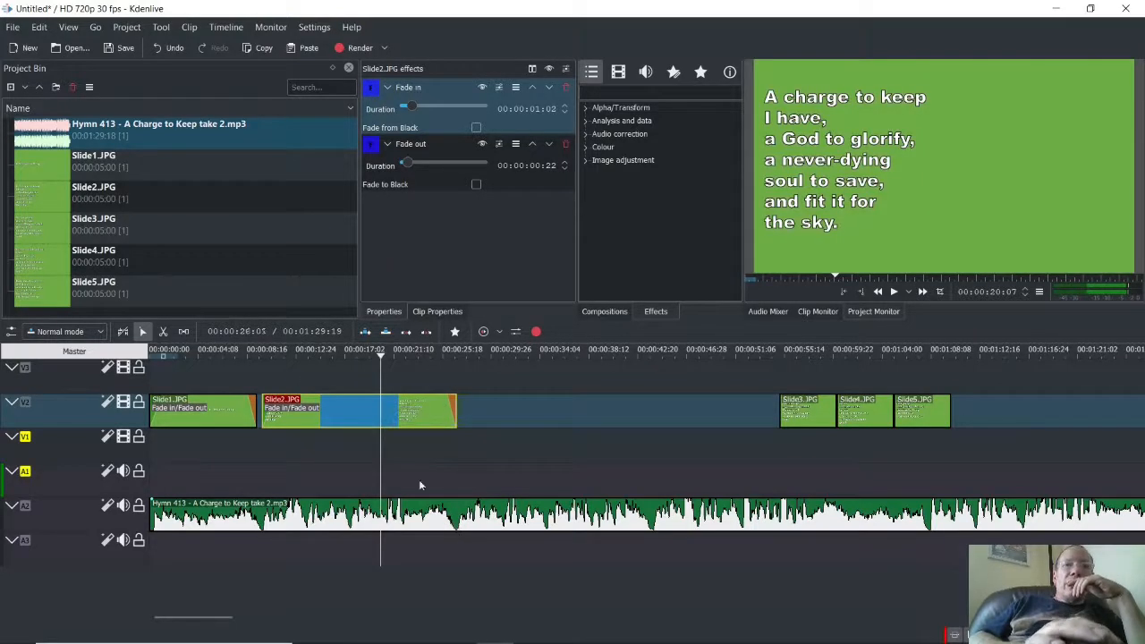
Play across Slide2's end, place Slide3 directly after Slide2, and replay the transition to check its timing.
click(433, 367)
key(space)
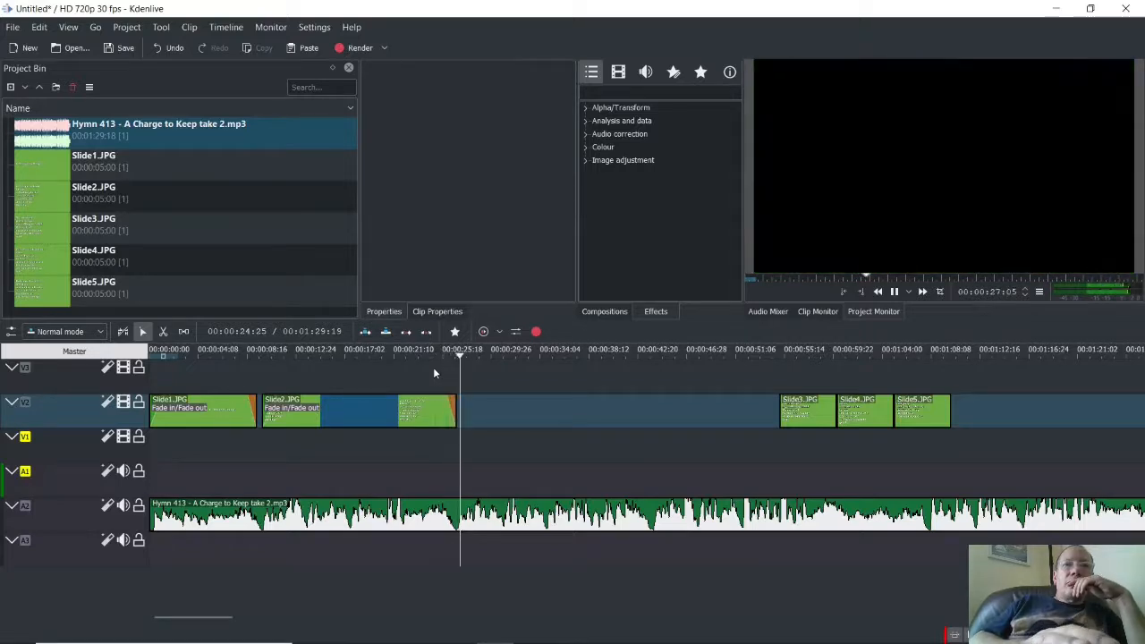
key(space)
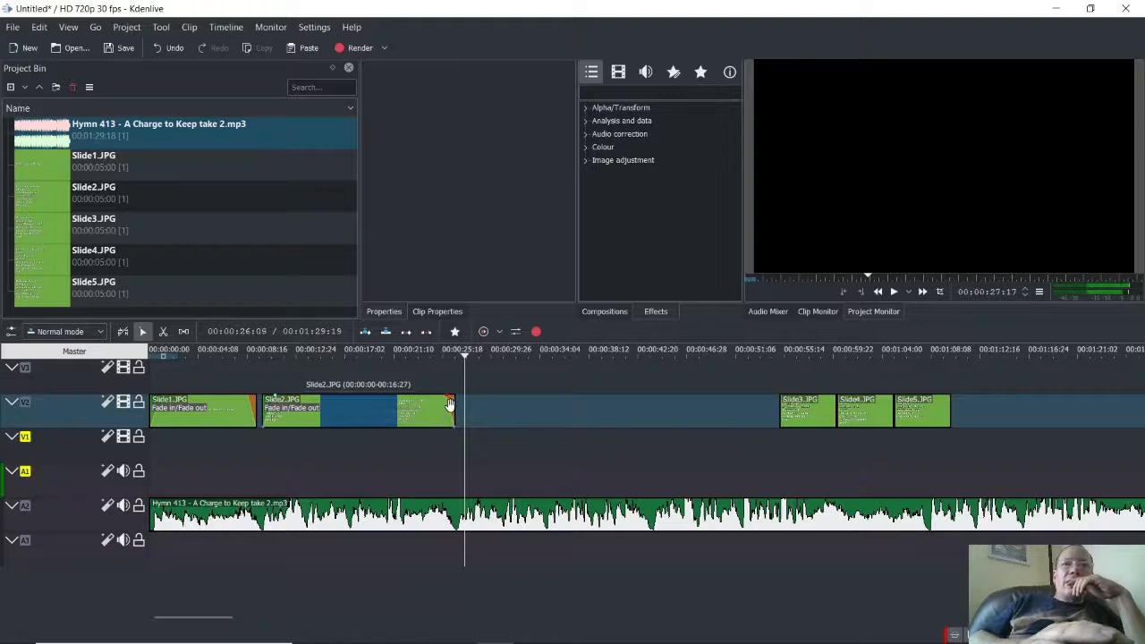
drag(808, 396, 474, 406)
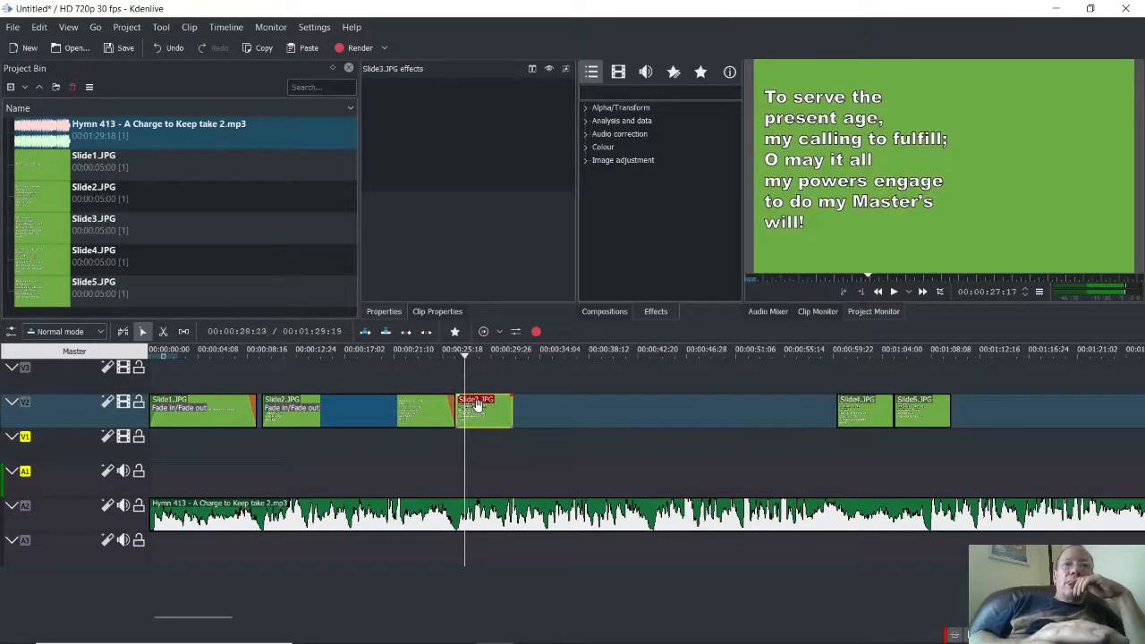
click(446, 376)
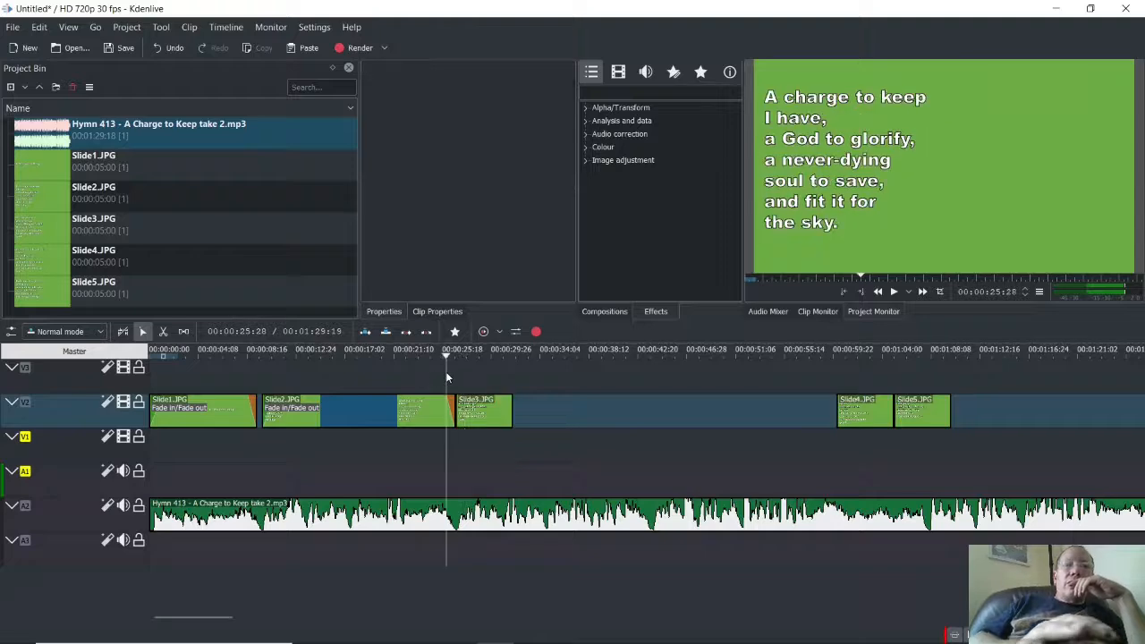
key(space)
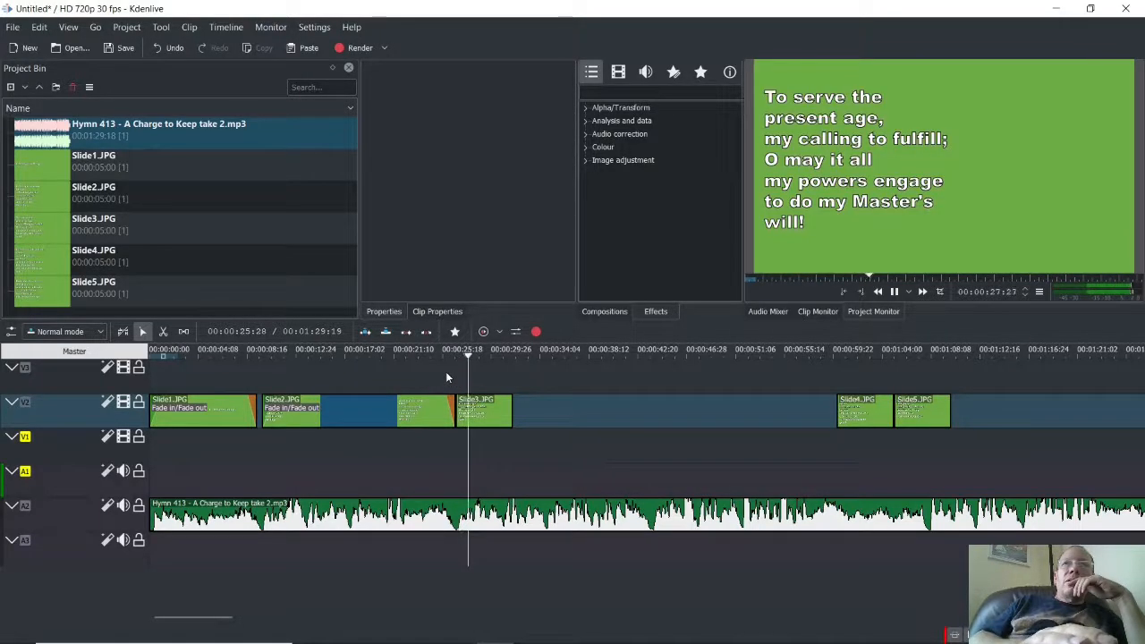
key(space)
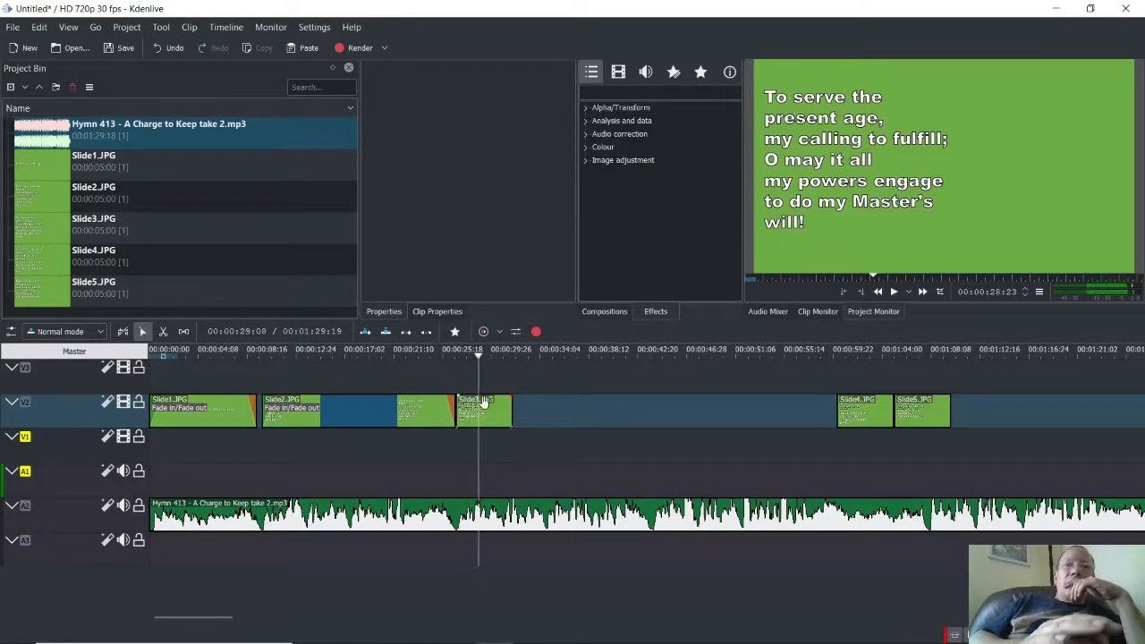
Paste the copied fades onto Slide3 and extend its end to the audio dip at about 00:00:43.
right_click(484, 402)
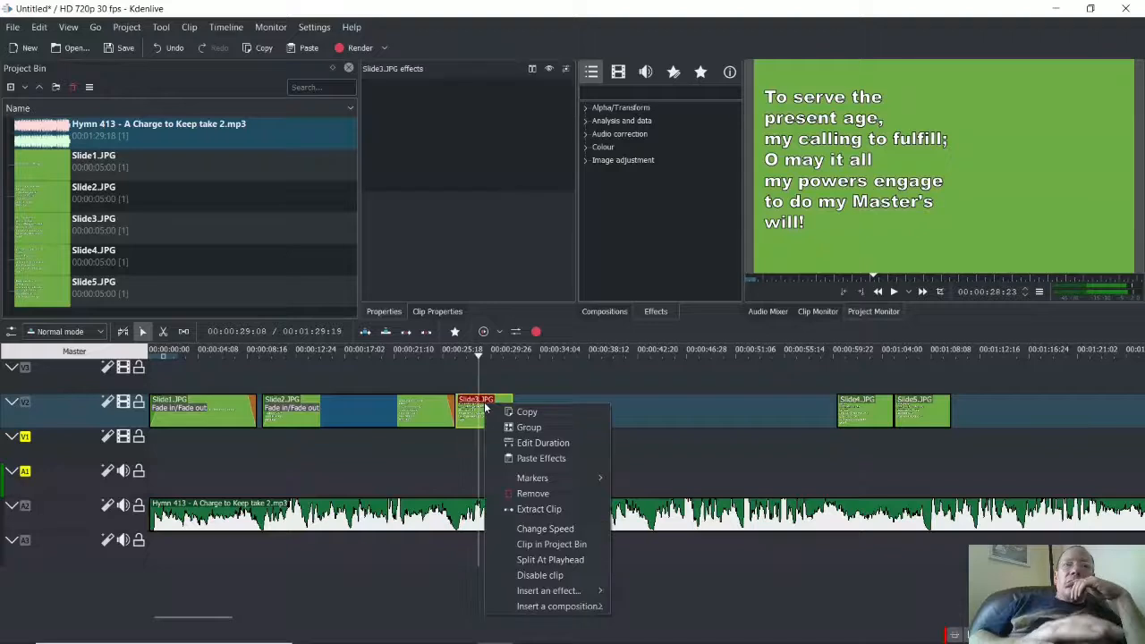
click(573, 458)
click(576, 415)
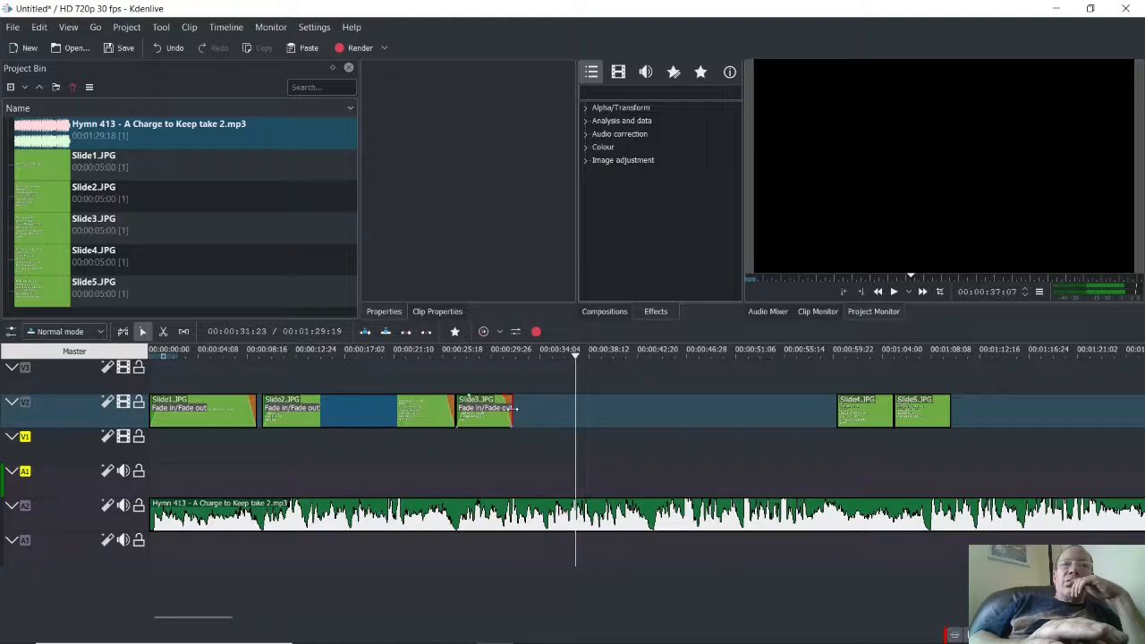
drag(513, 412, 645, 522)
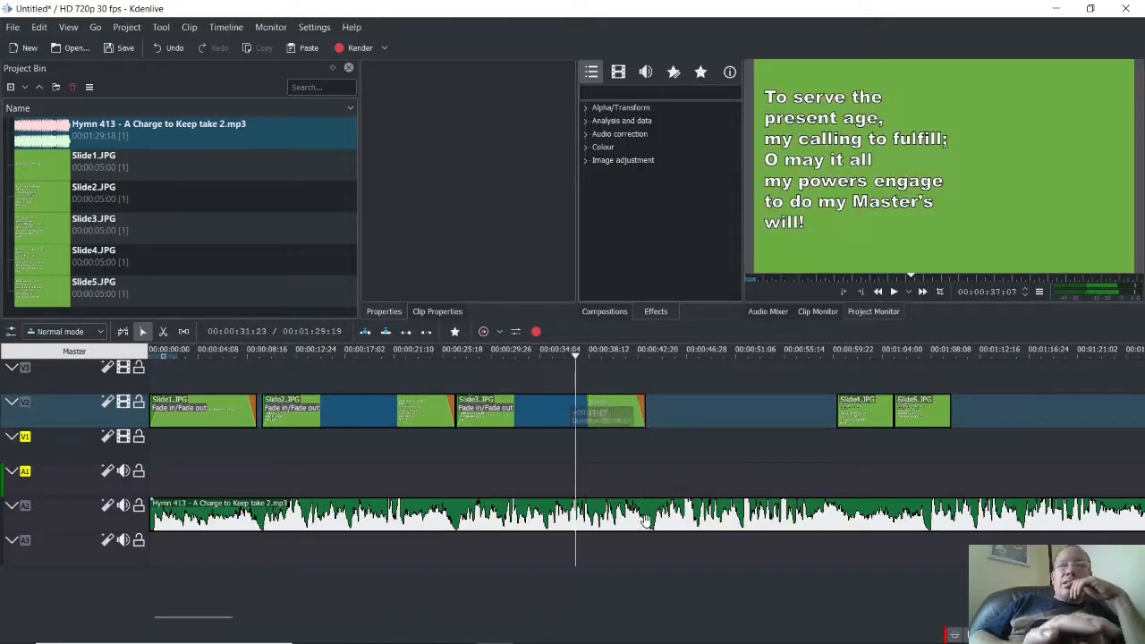
Play around Slide3's start and end to check the timing, and move Slide4 directly after Slide3.
click(449, 382)
key(space)
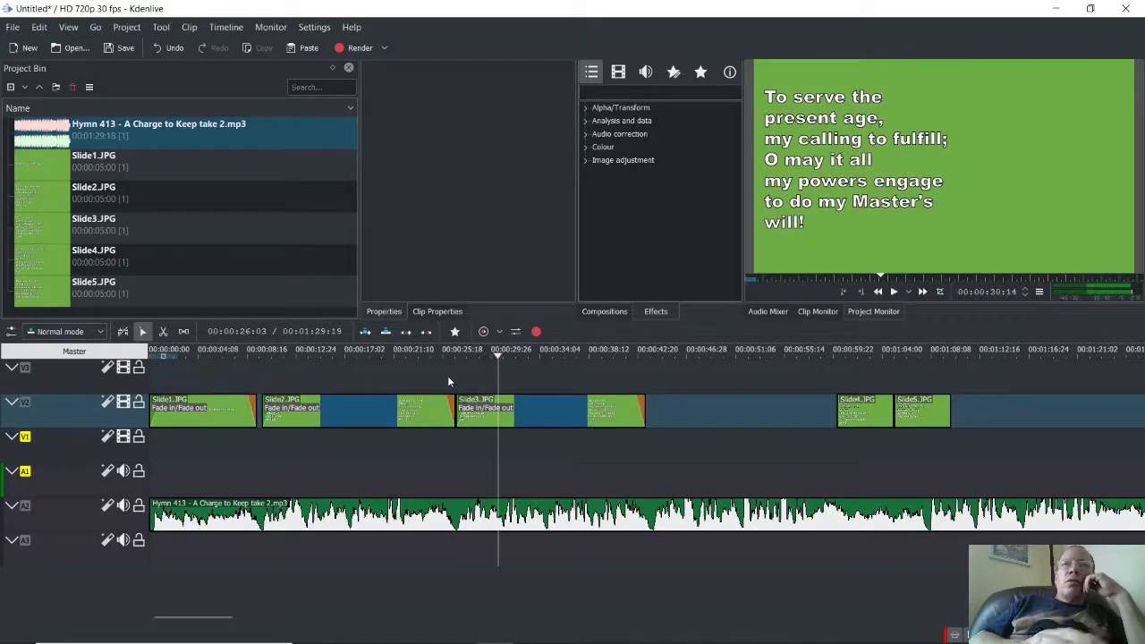
key(space)
click(623, 354)
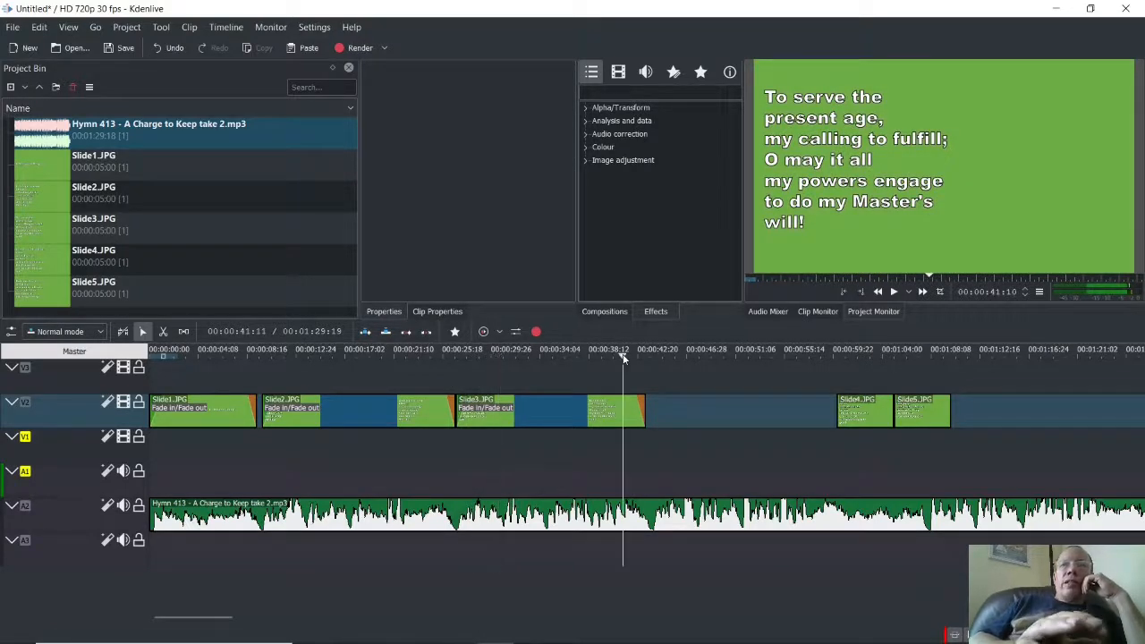
key(space)
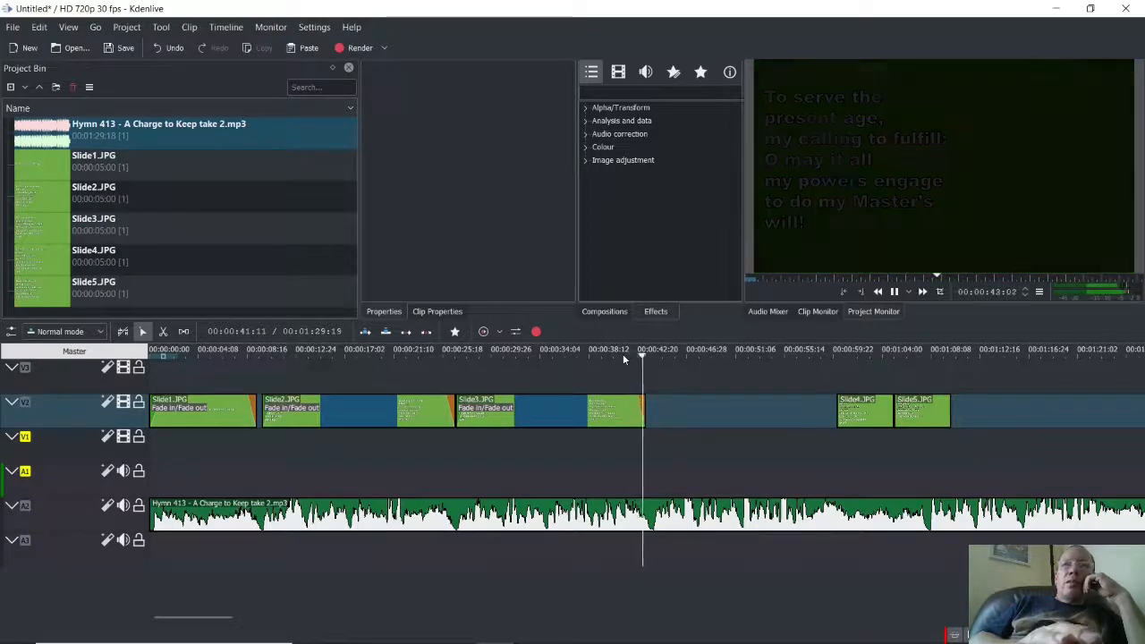
key(space)
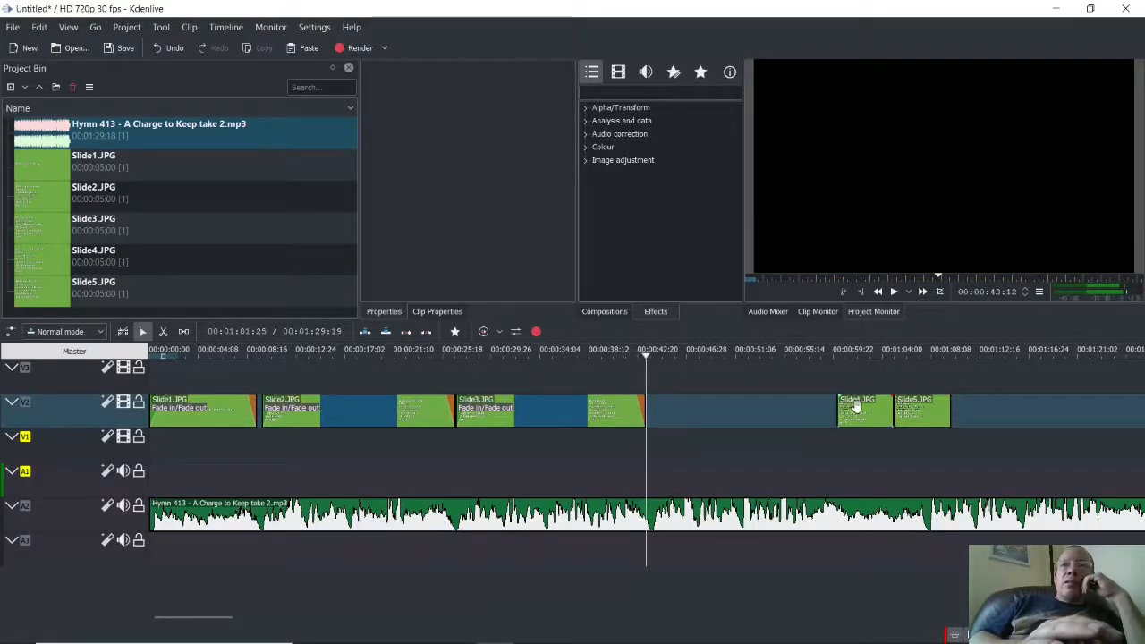
drag(856, 406, 658, 413)
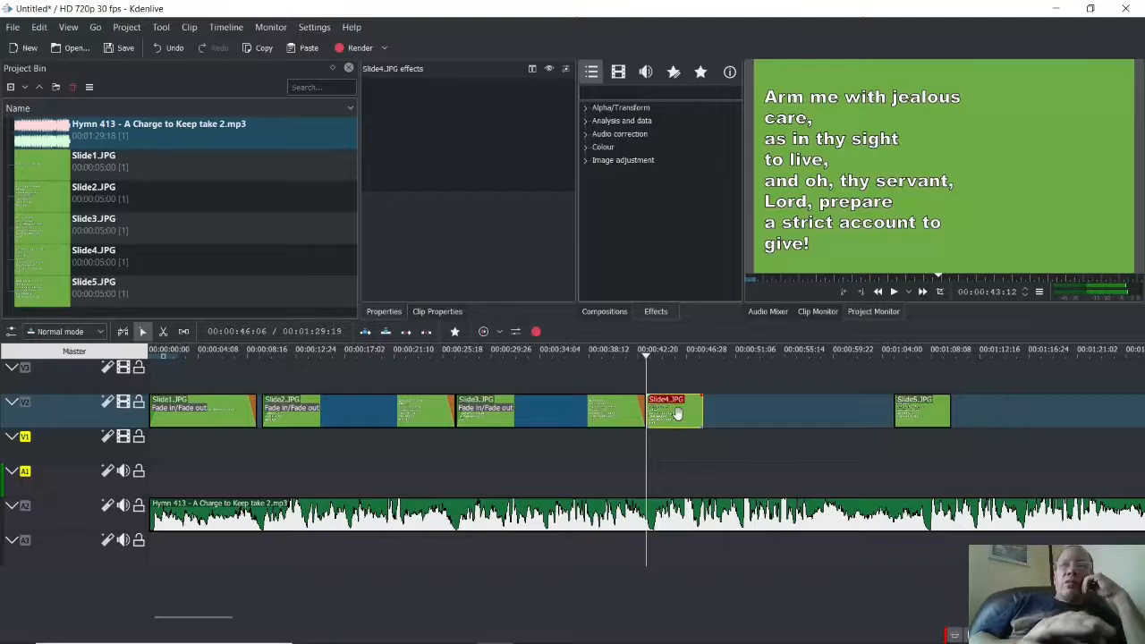
Paste the copied fades onto Slide4 and extend its end to about 00:01:02.
right_click(678, 412)
click(727, 470)
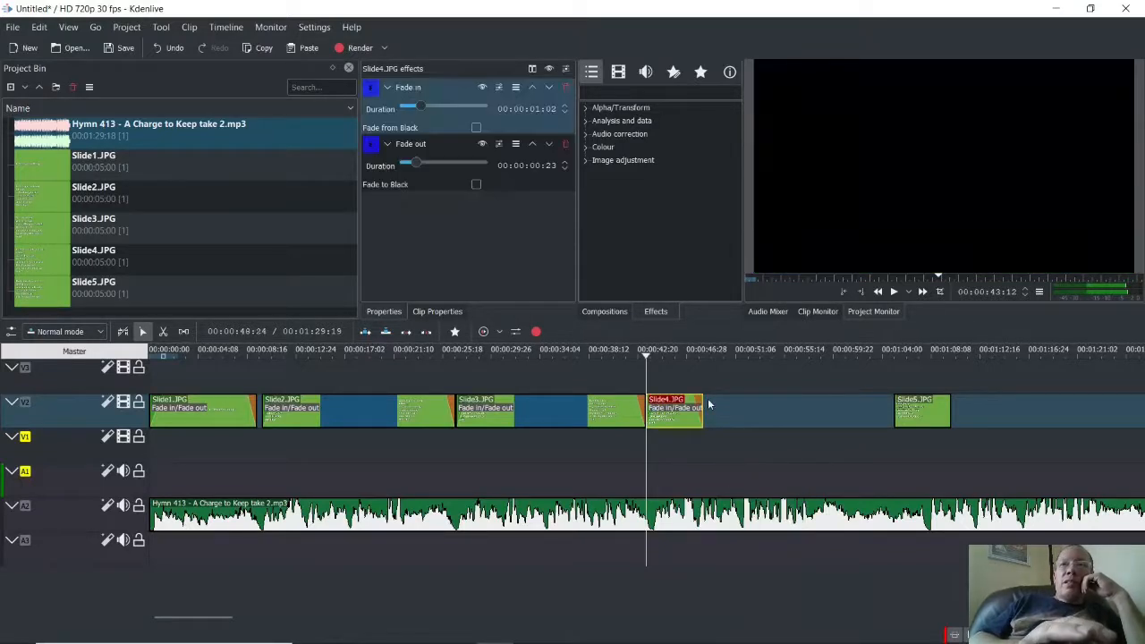
drag(703, 414, 860, 433)
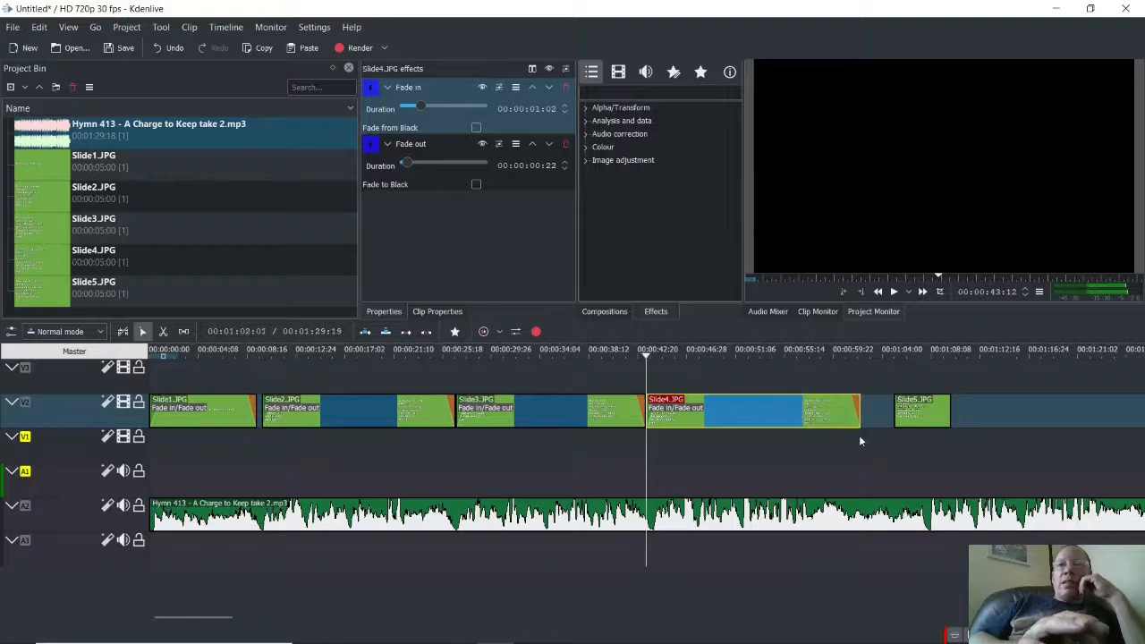
Move Slide5 to start at about 00:01:07:23, and play from about 00:01:00 into Slide5 to check its timing.
key(space)
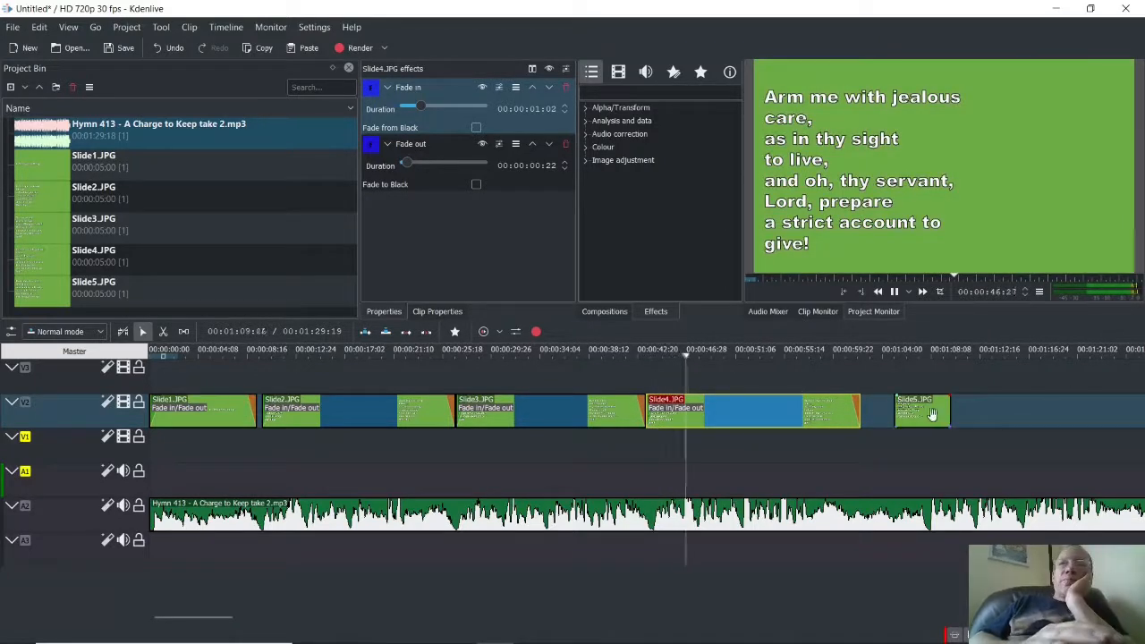
drag(931, 414, 953, 418)
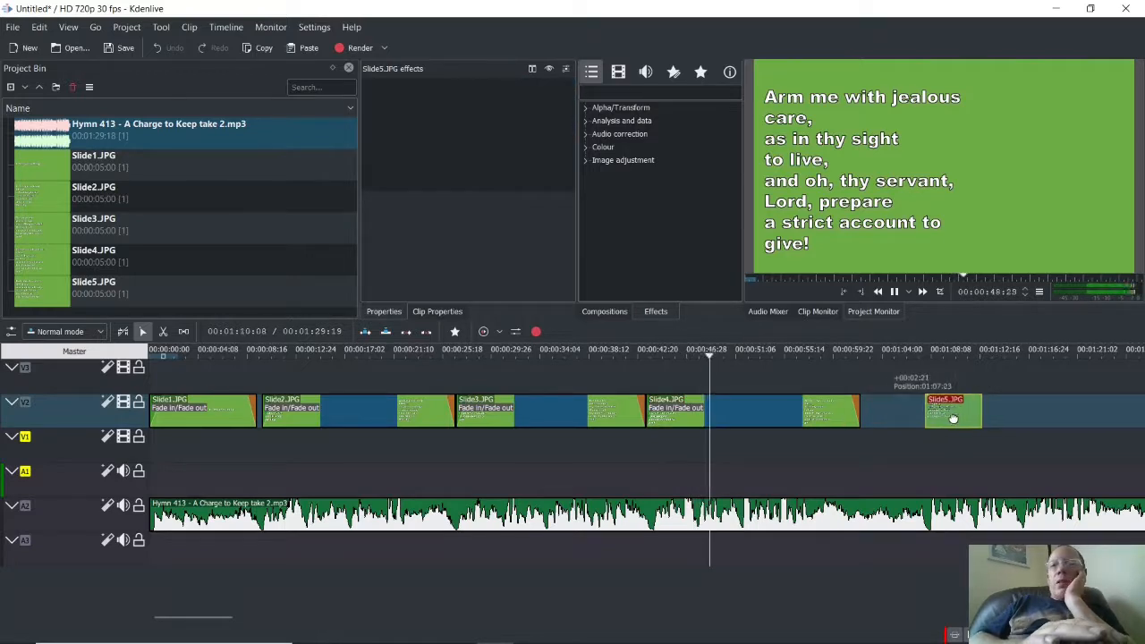
click(837, 378)
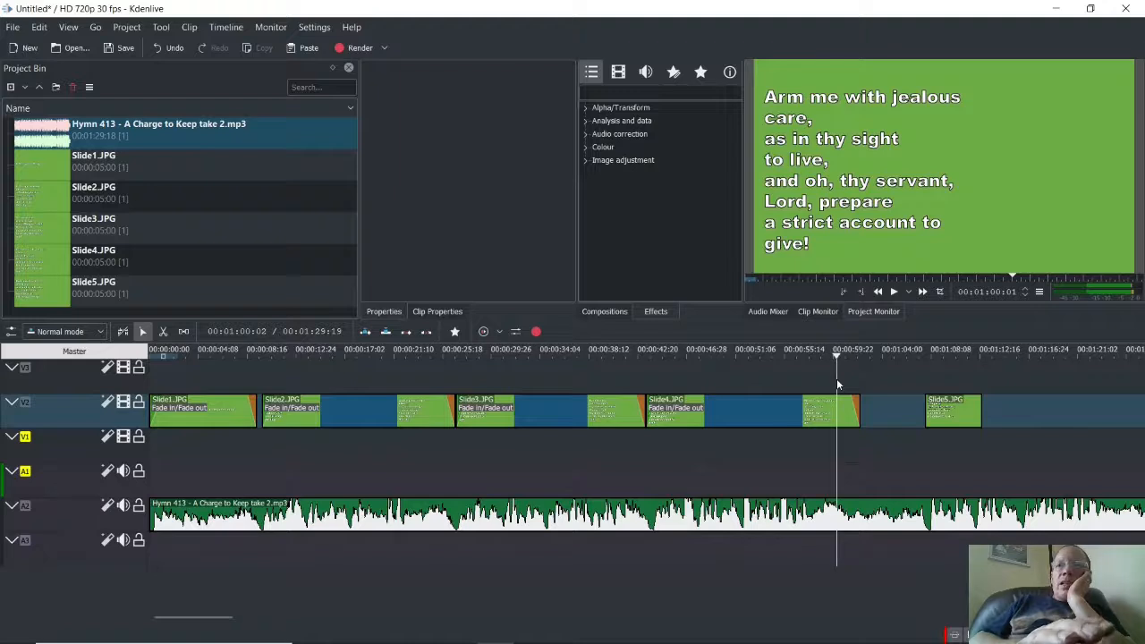
key(space)
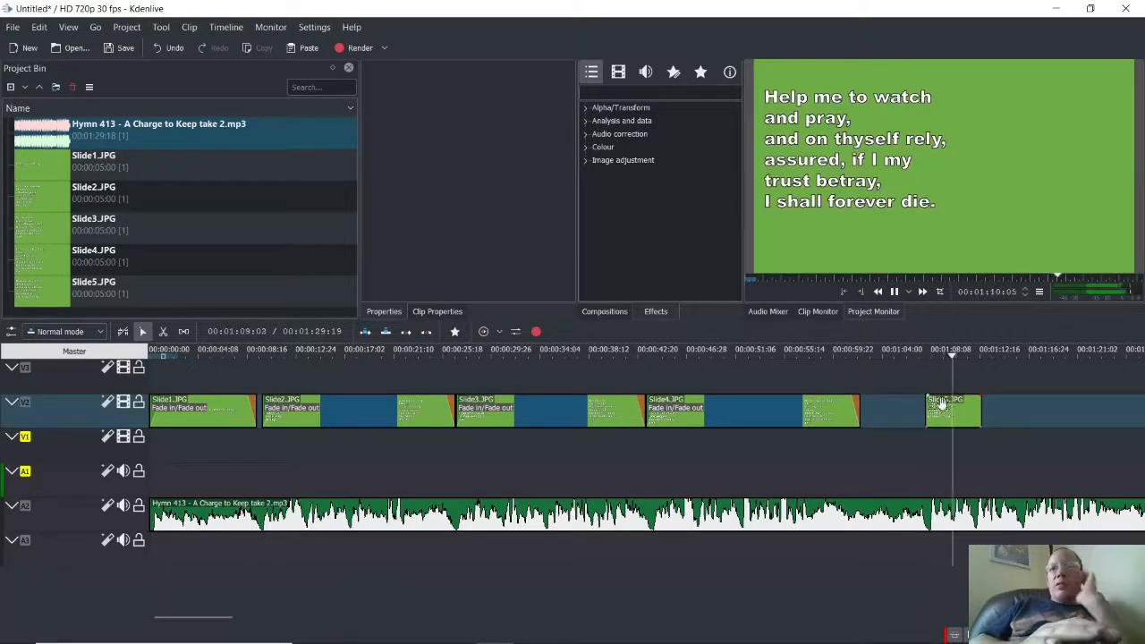
key(space)
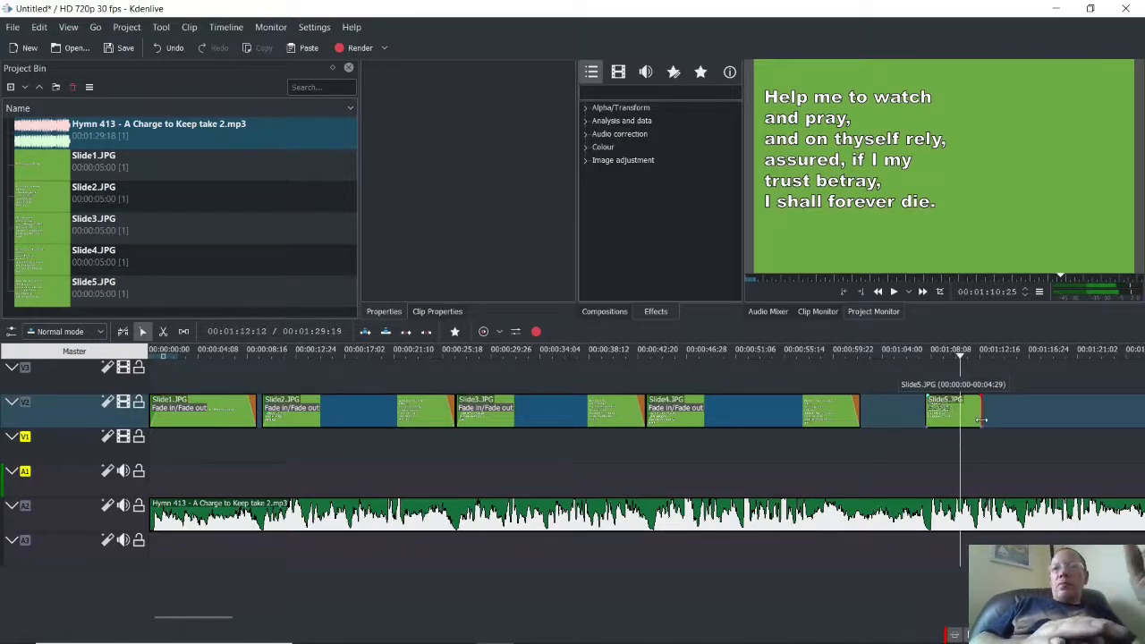
Paste the copied fades onto Slide5, play to the end of the hymn audio, and extend Slide5's end to about 00:01:27.
drag(983, 417, 1141, 417)
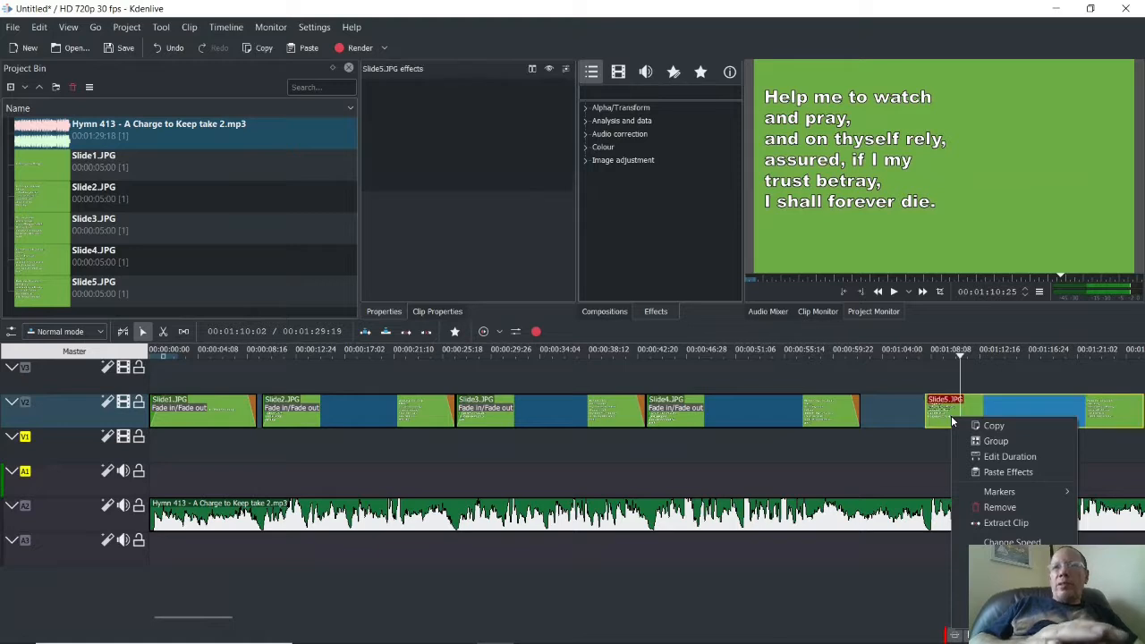
click(1006, 471)
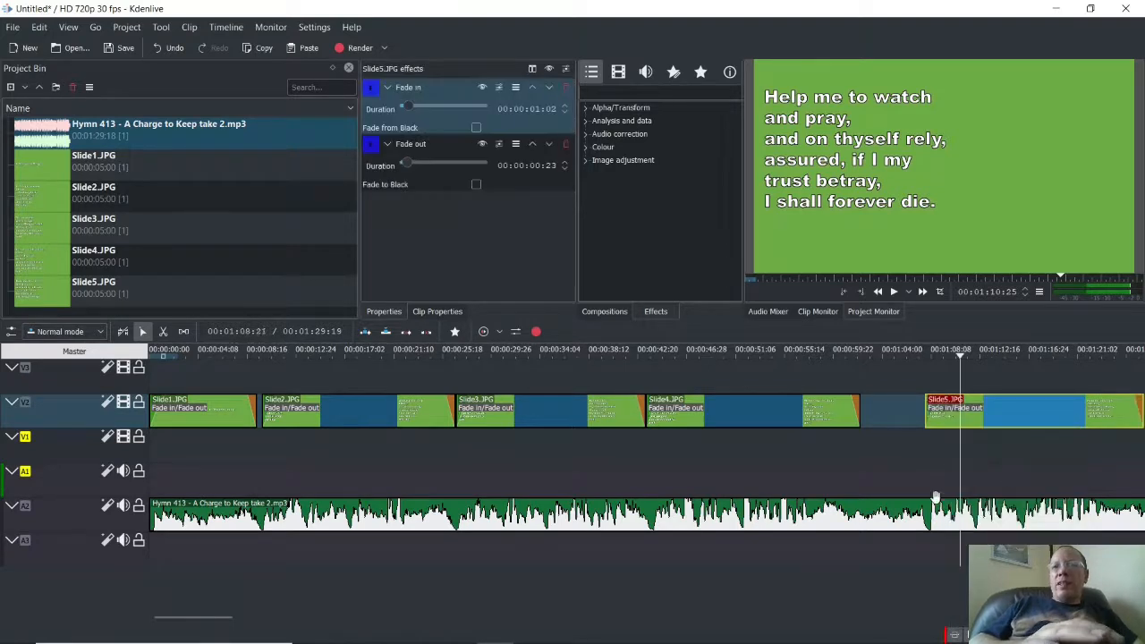
click(957, 618)
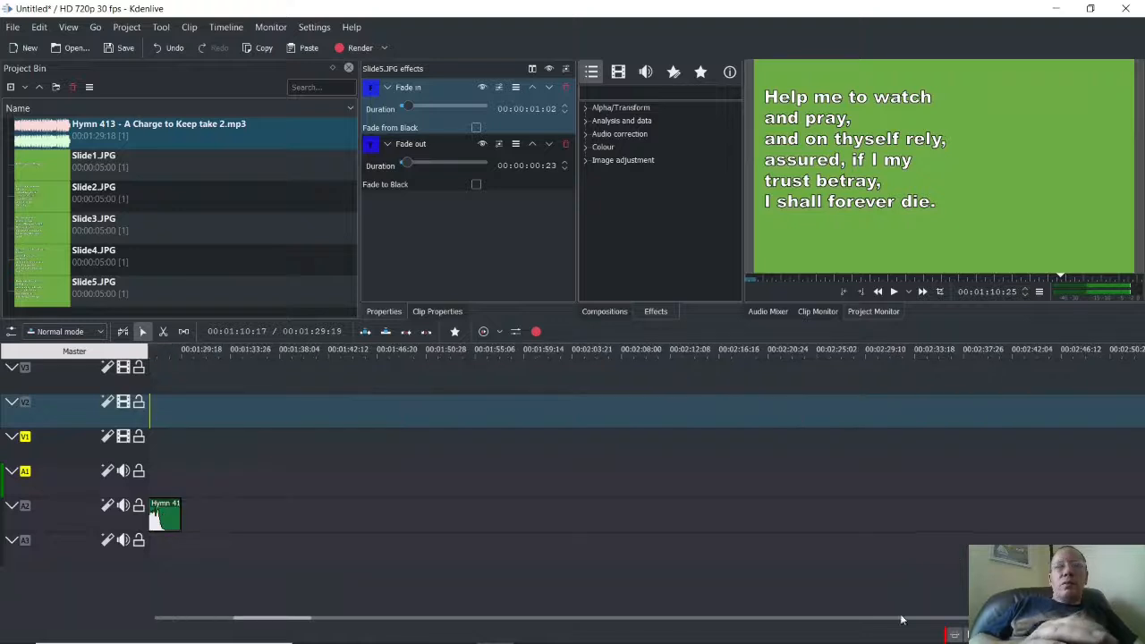
scroll(501, 572, up, 5)
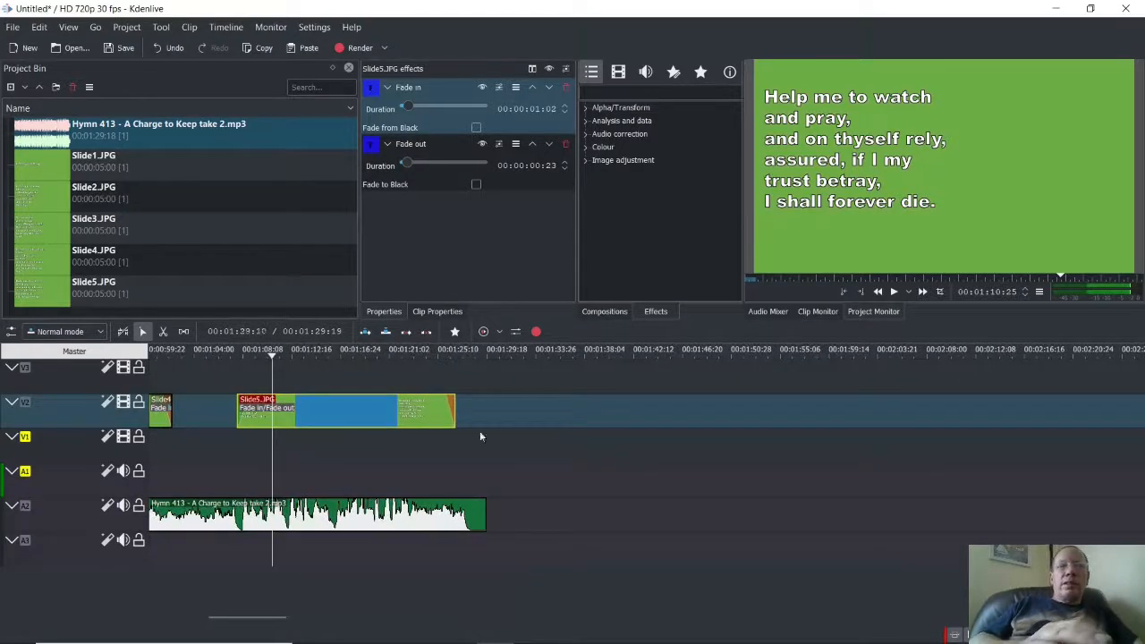
click(437, 382)
key(space)
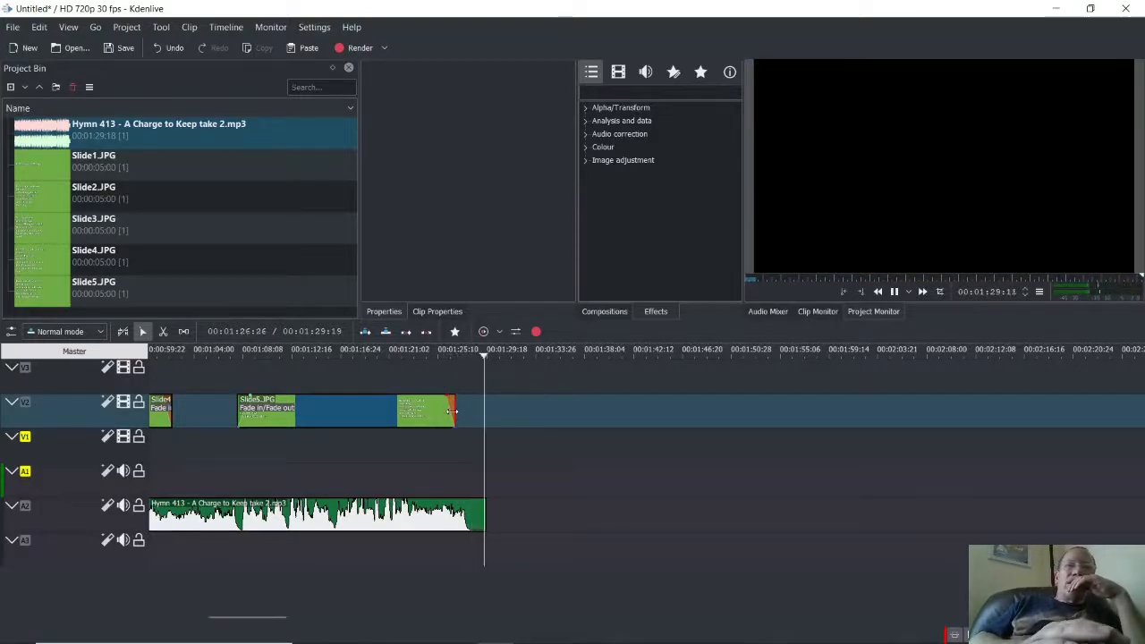
drag(453, 412, 465, 411)
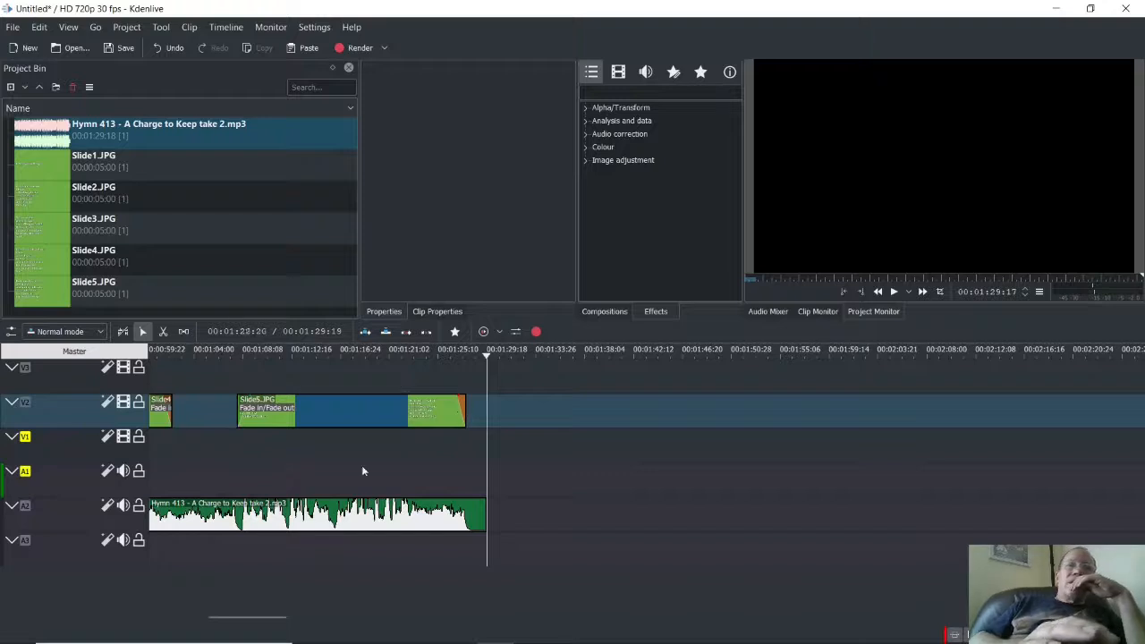
Play from about 00:01:04 into Slide5 to check its timing, and apply the Chroma Key: Basic effect to Slide5.
click(196, 376)
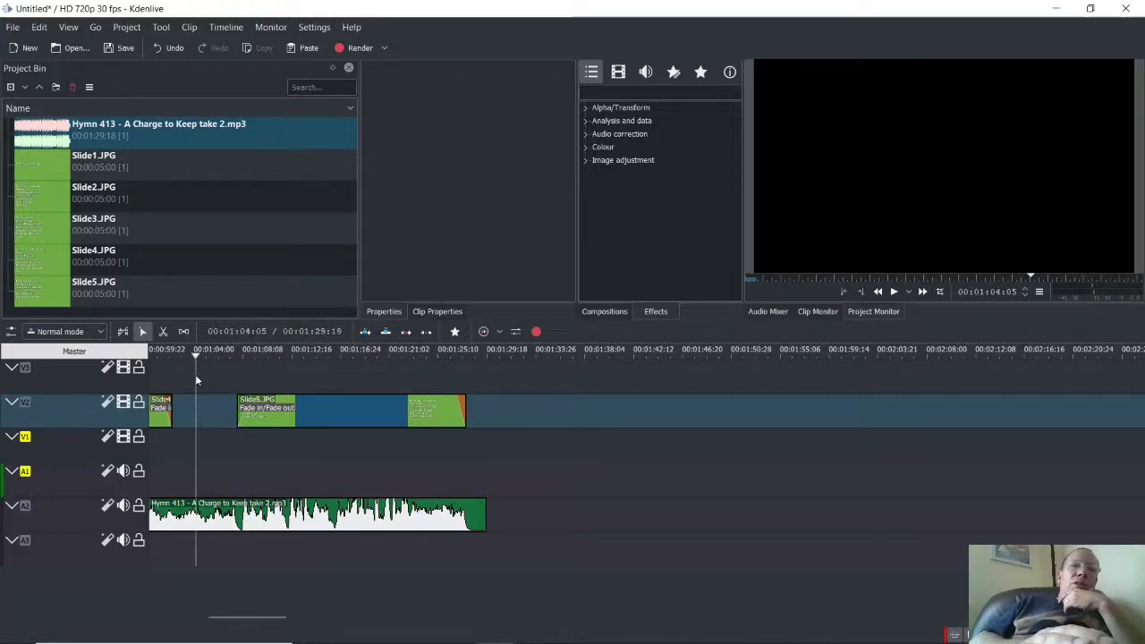
key(space)
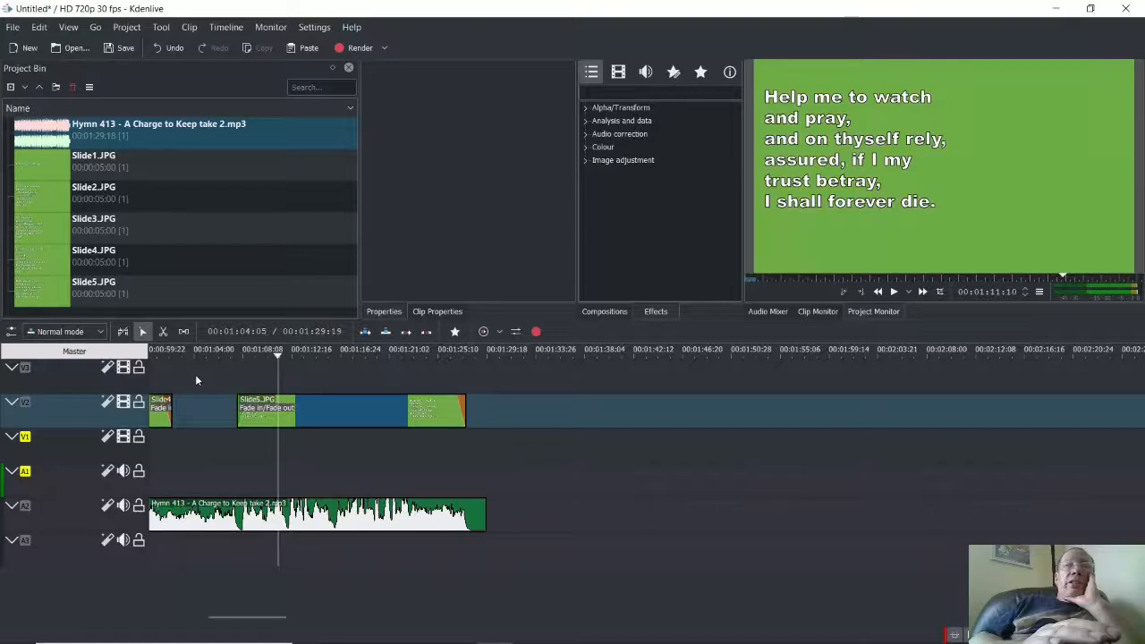
click(600, 108)
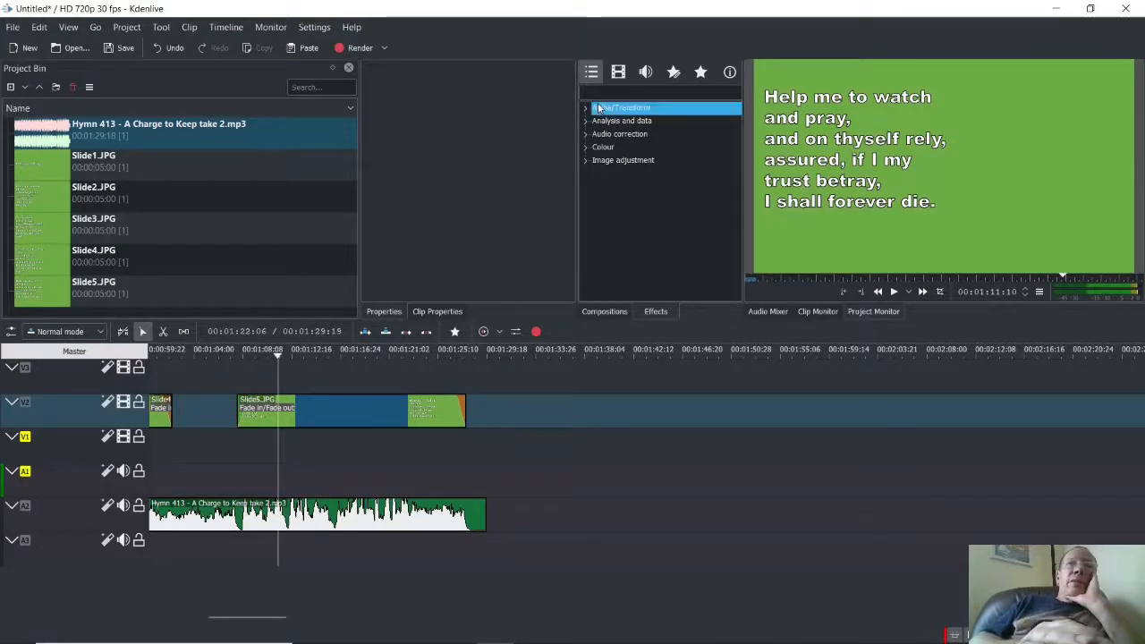
click(610, 90)
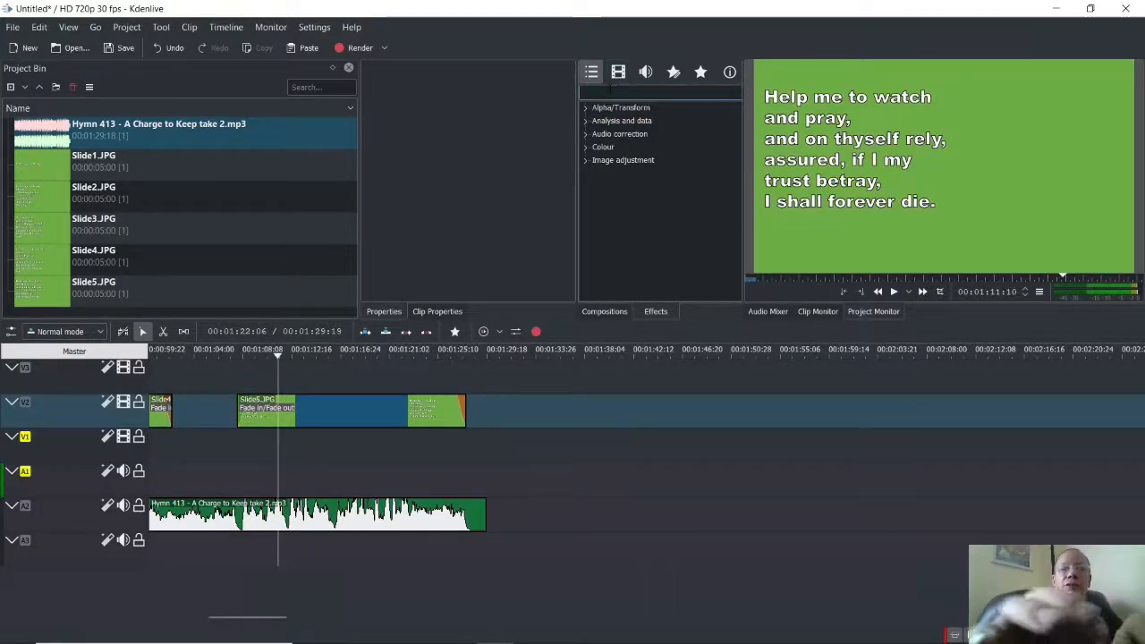
text(chro)
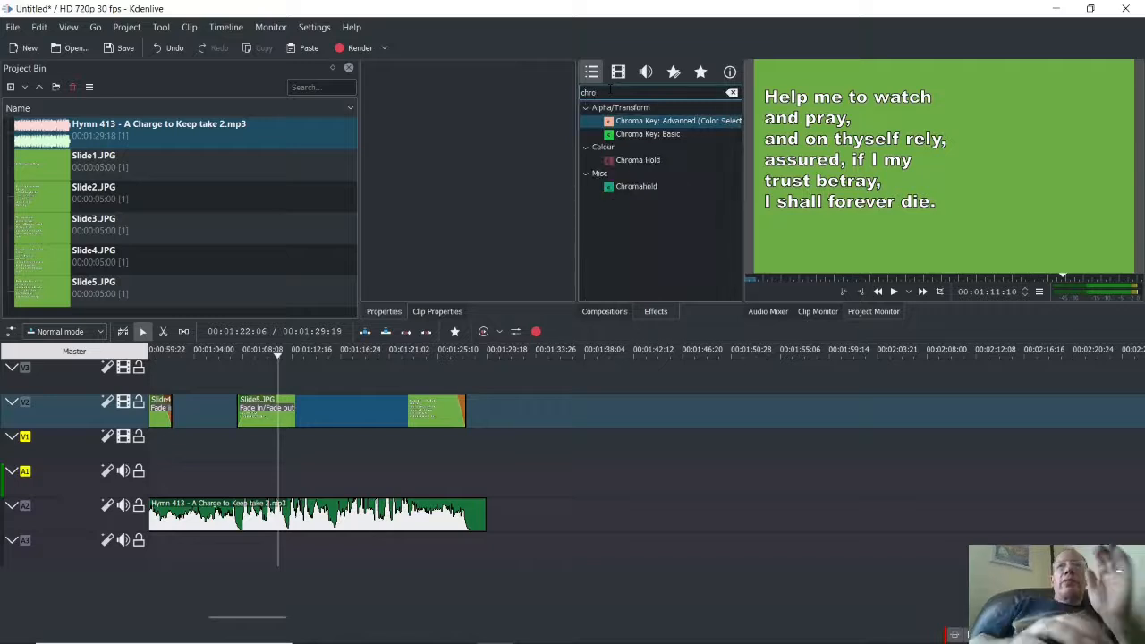
click(669, 135)
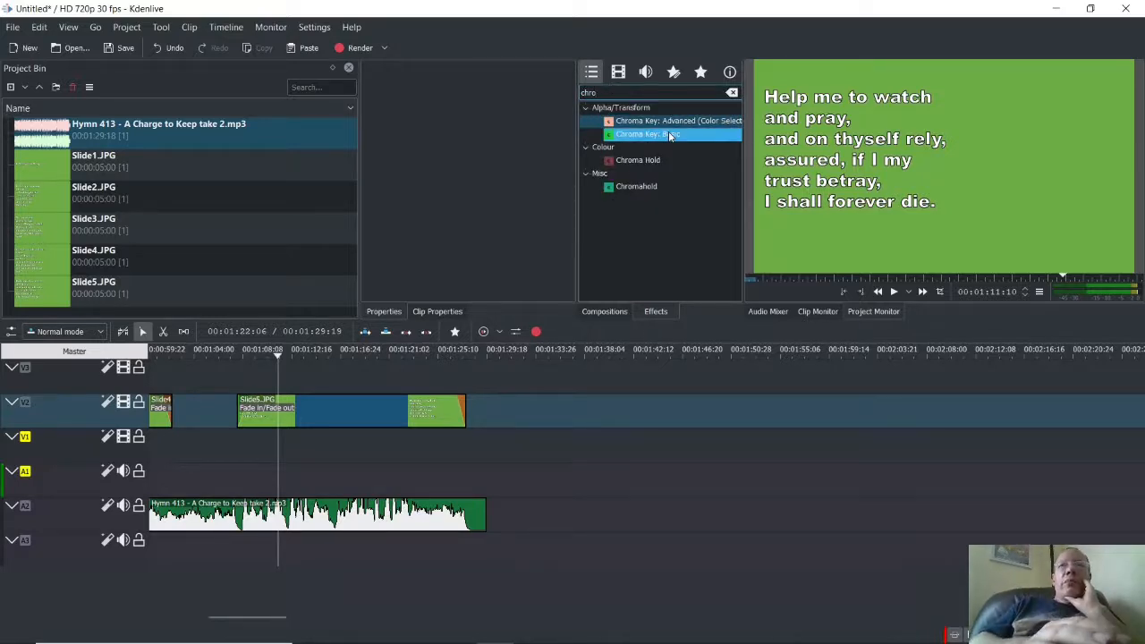
drag(669, 135, 348, 406)
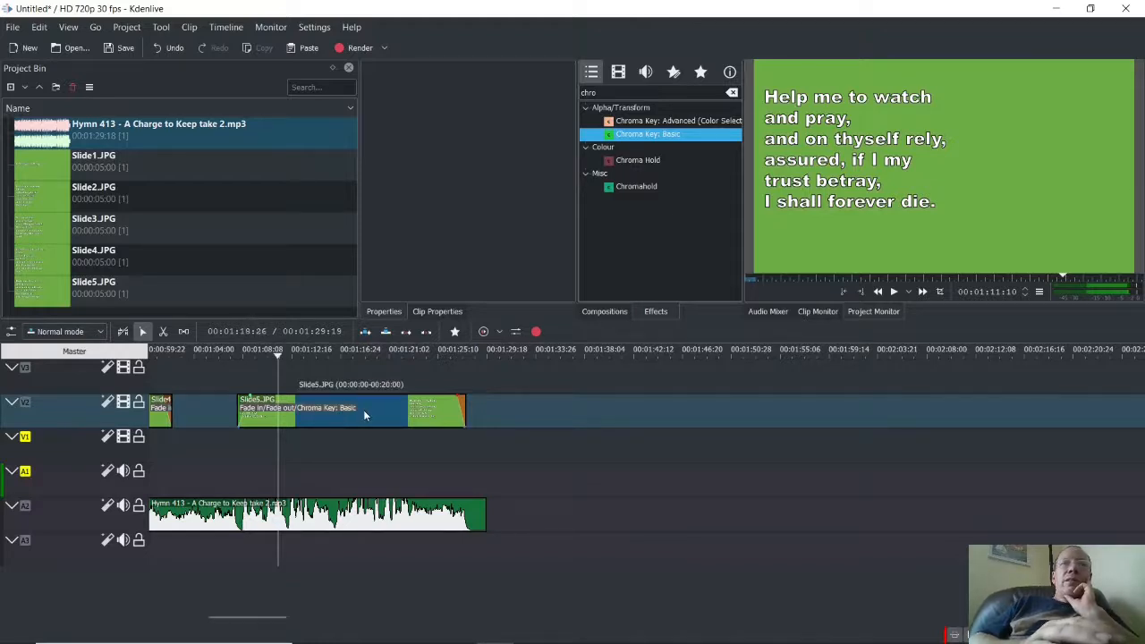
Set the chroma key colour of Slide5 by sampling the green background of the slide.
click(366, 413)
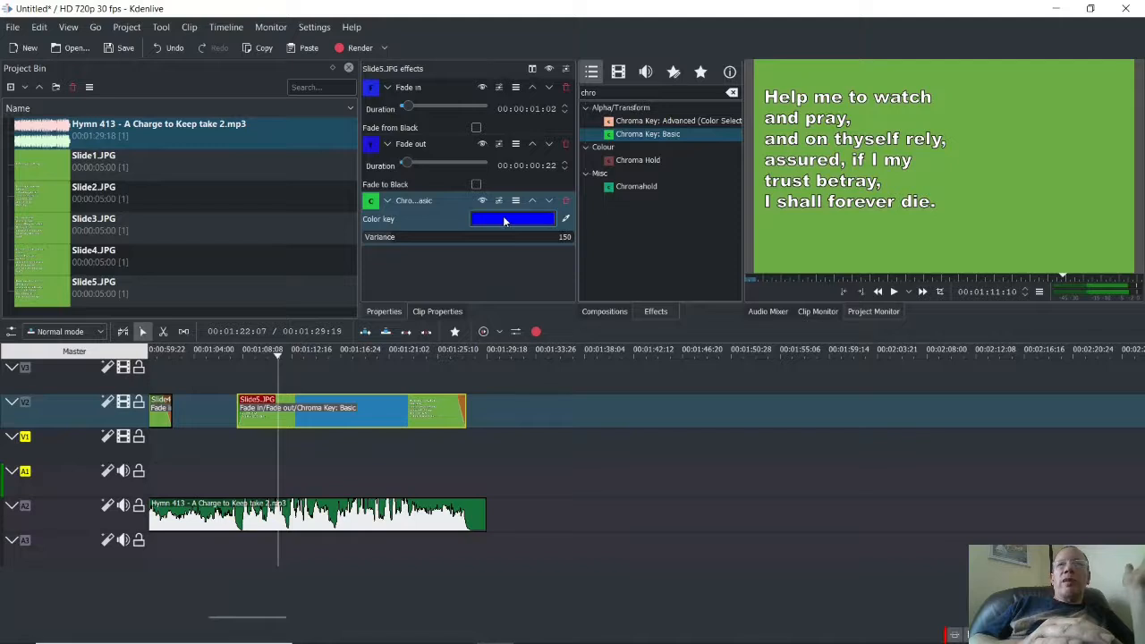
click(566, 221)
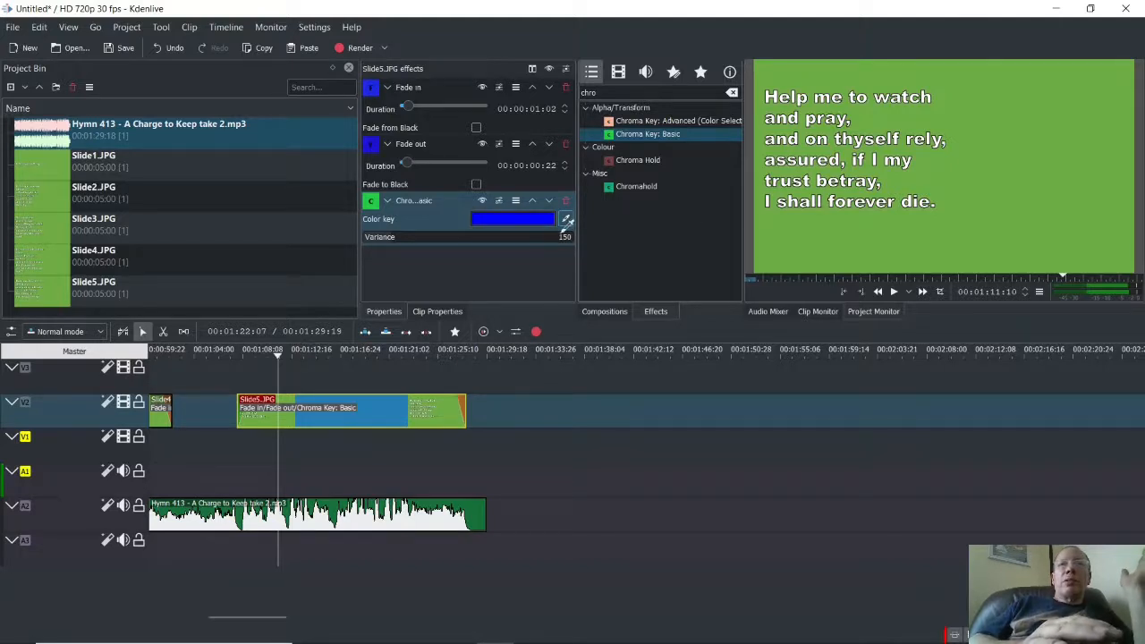
click(451, 410)
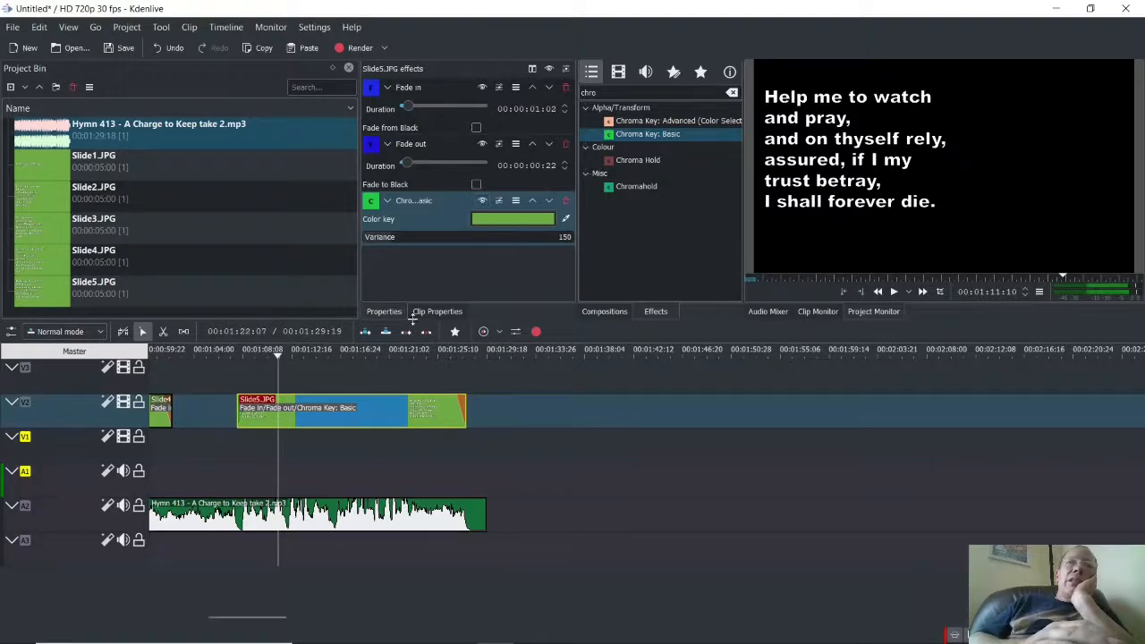
click(515, 201)
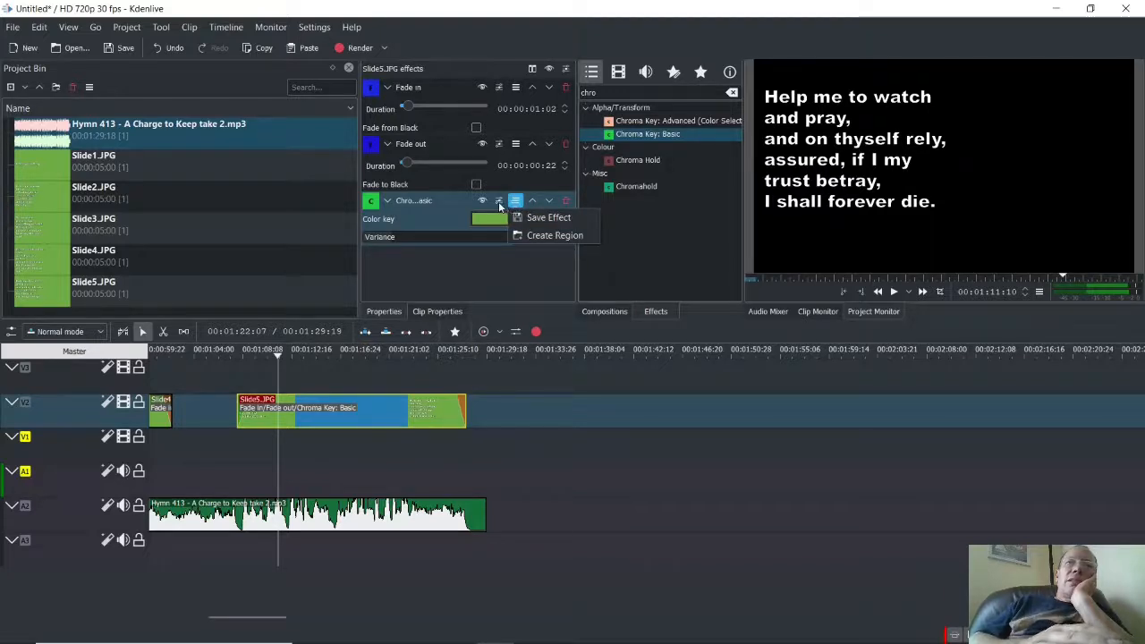
click(500, 202)
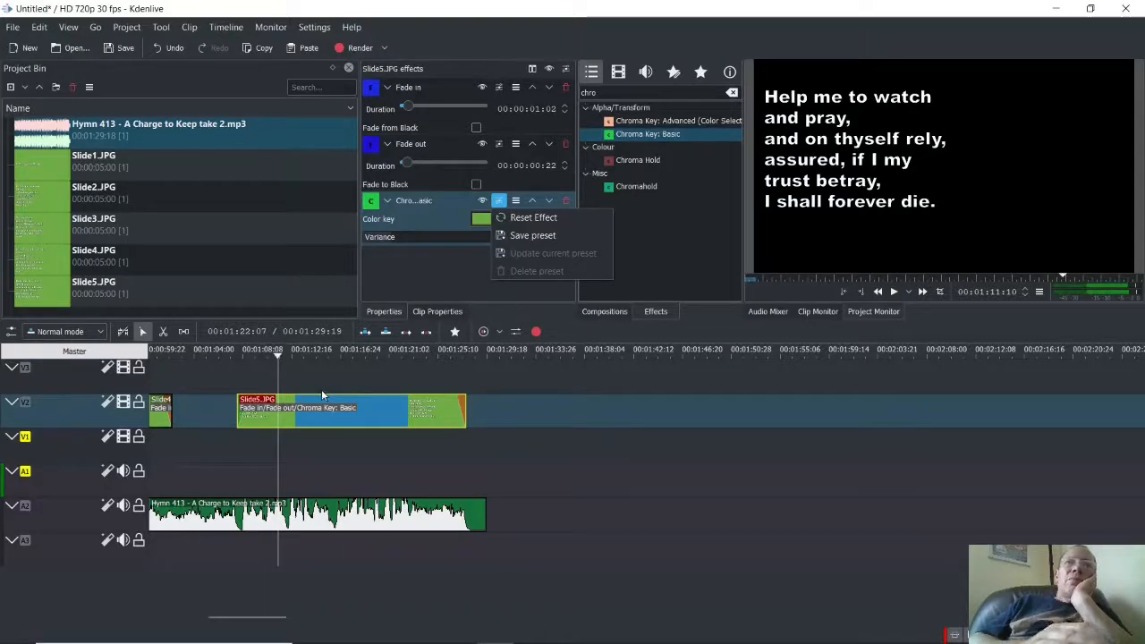
click(390, 202)
click(389, 202)
click(389, 202)
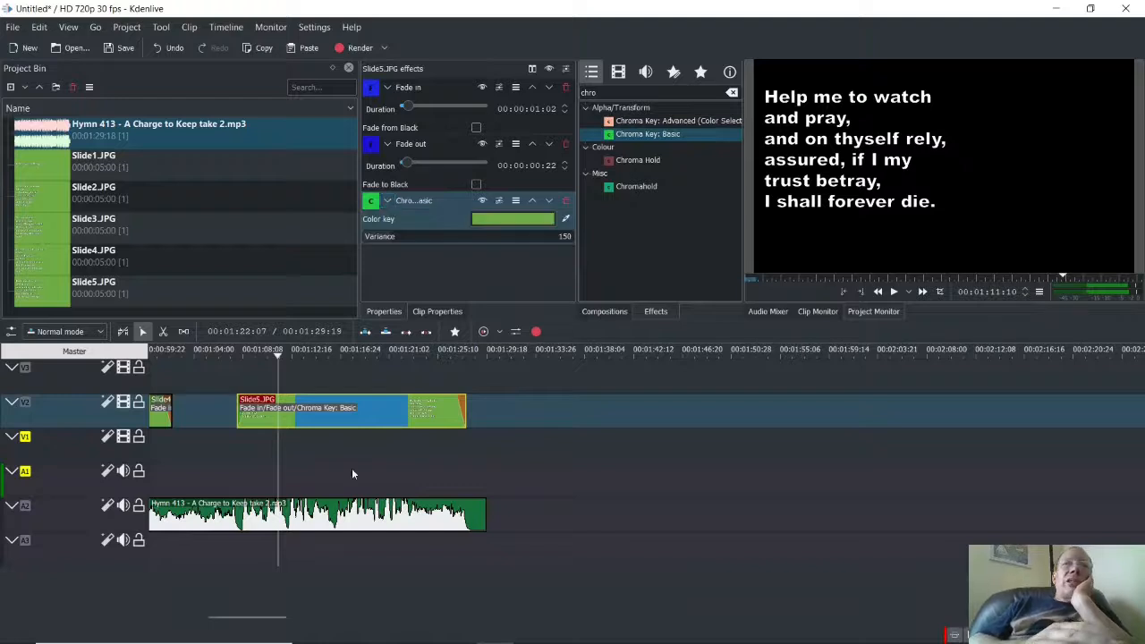
Copy Slide5's effects, paste them onto Slide1 through Slide4, and check the keyed Slide3 at about 00:00:34.
right_click(356, 416)
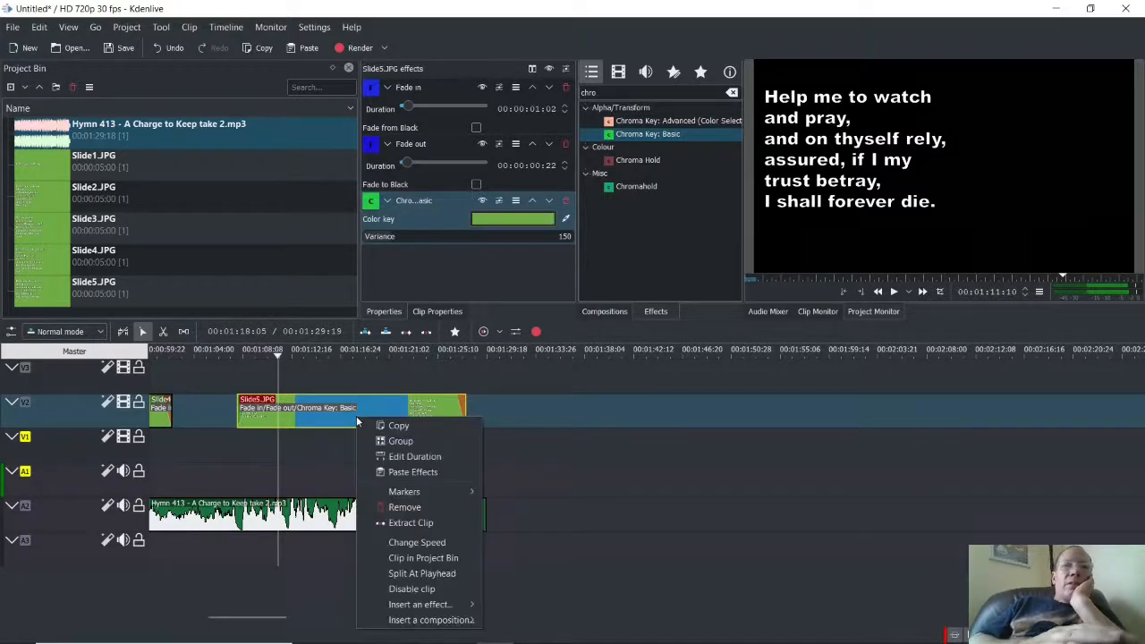
click(400, 425)
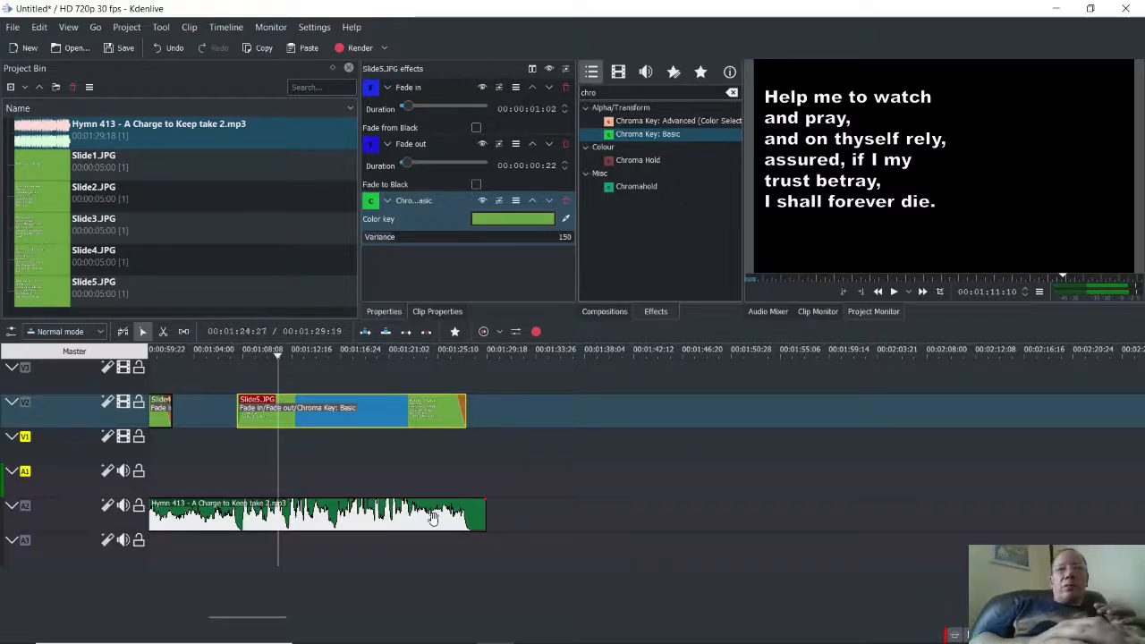
scroll(466, 607, up, 10)
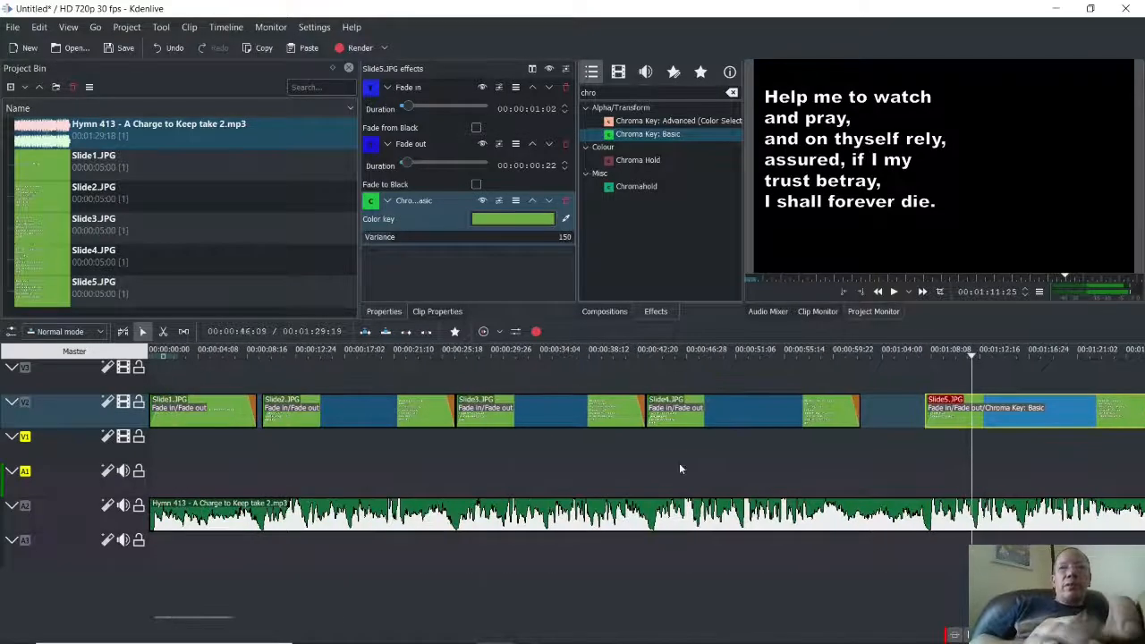
click(754, 416)
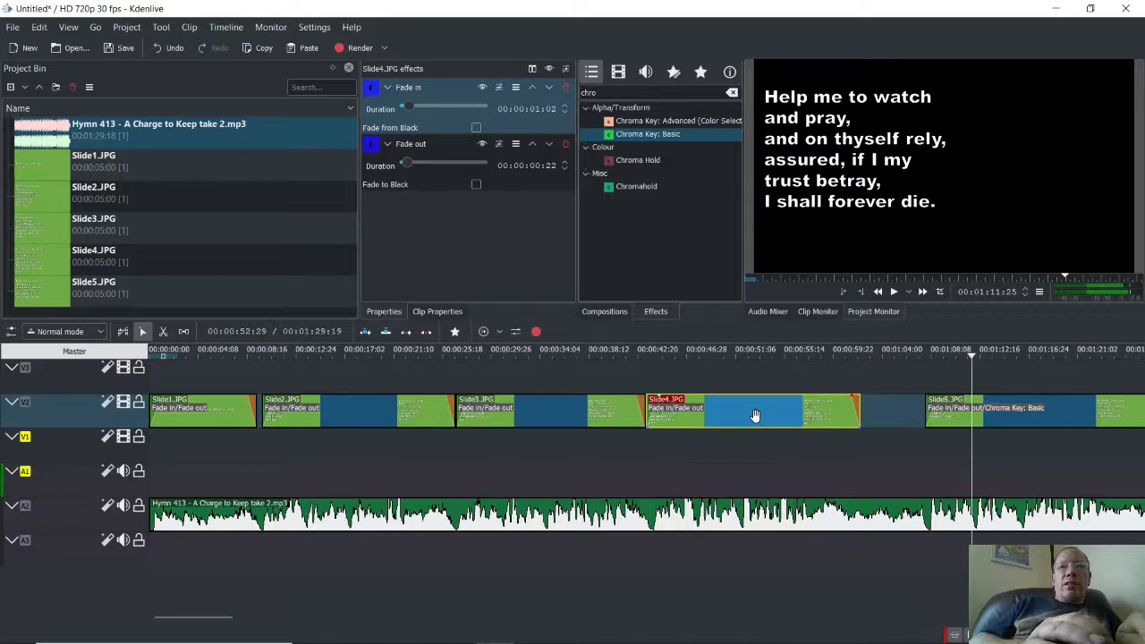
ctrl+click(562, 413)
ctrl+click(379, 416)
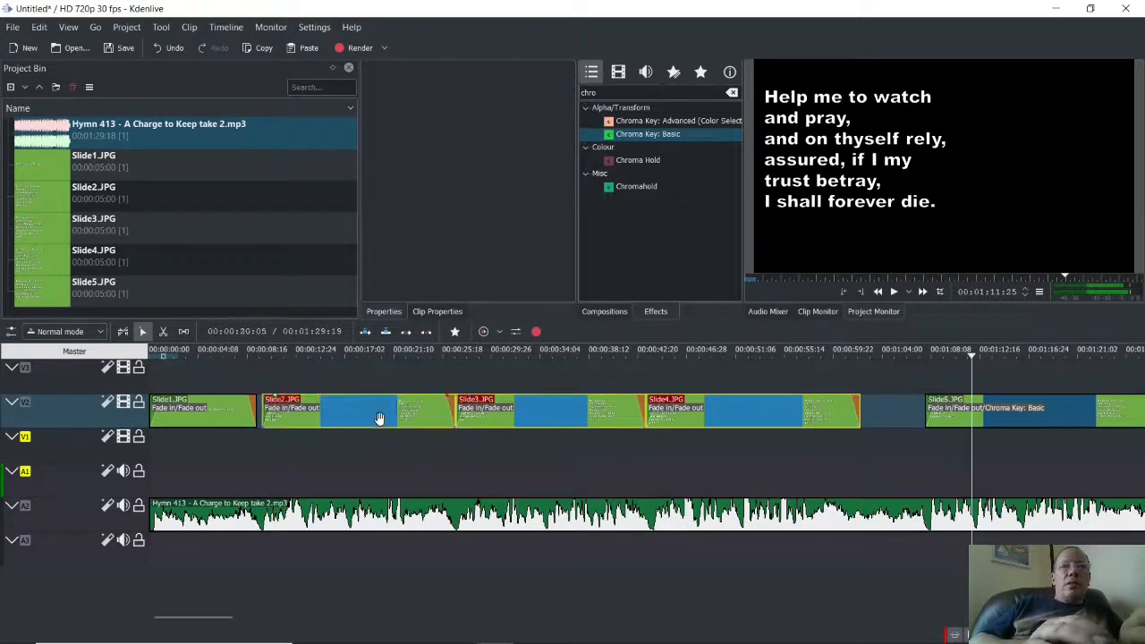
ctrl+click(237, 415)
right_click(235, 415)
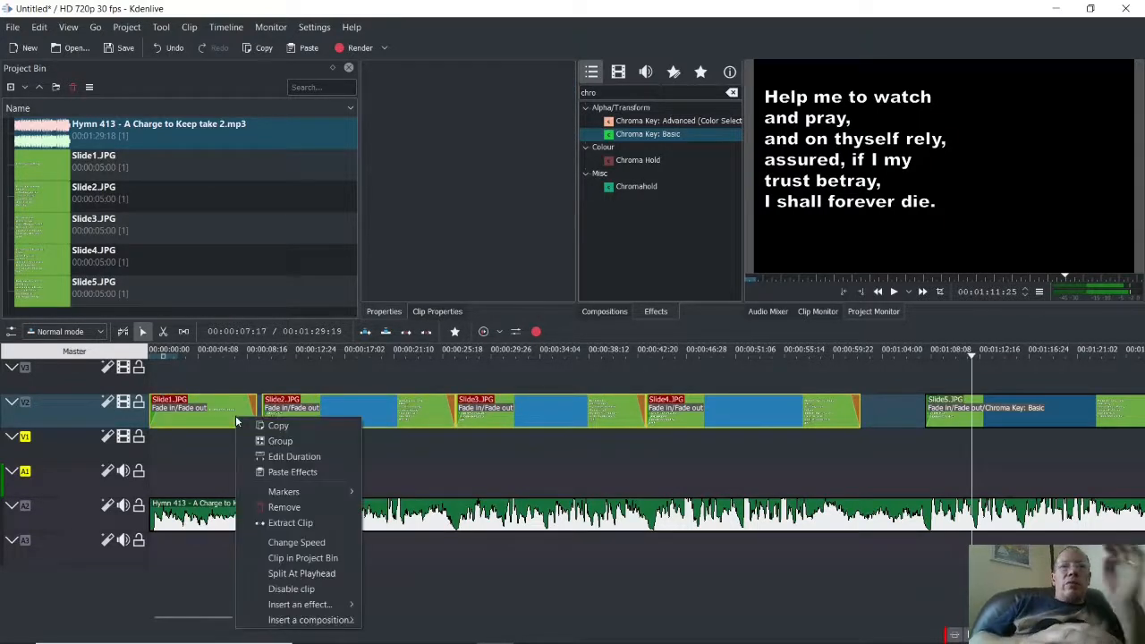
click(296, 472)
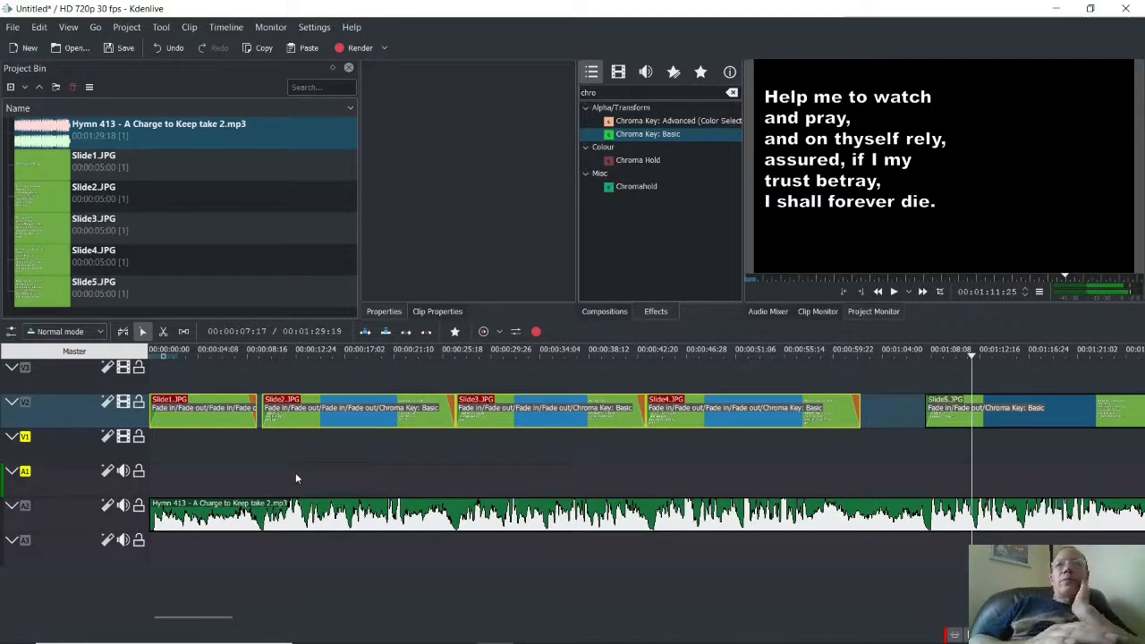
click(496, 355)
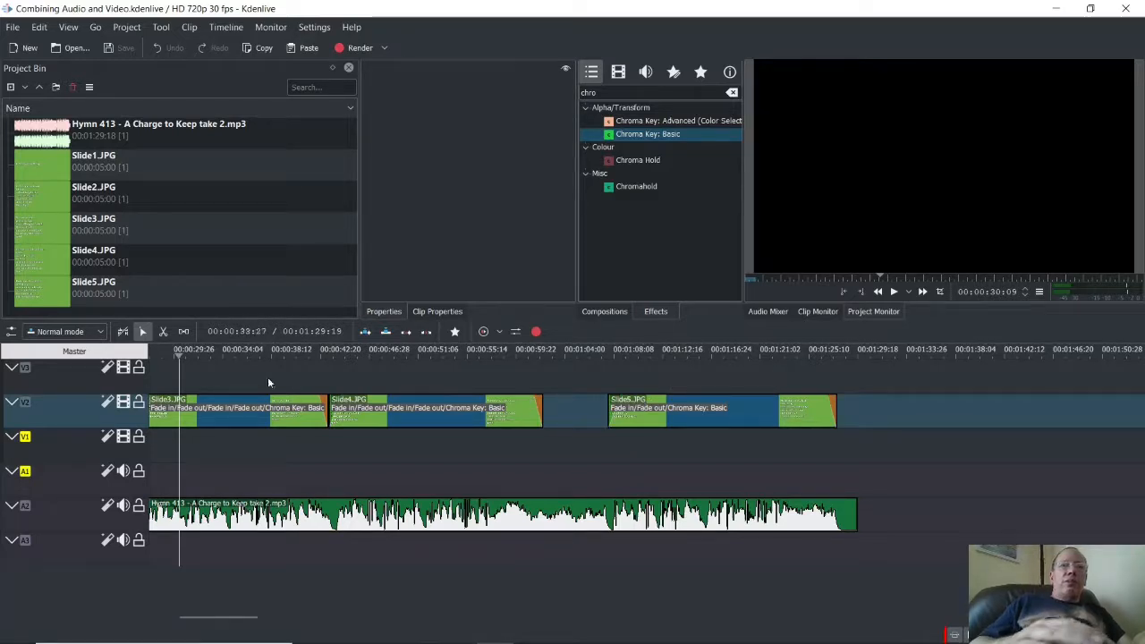
click(223, 349)
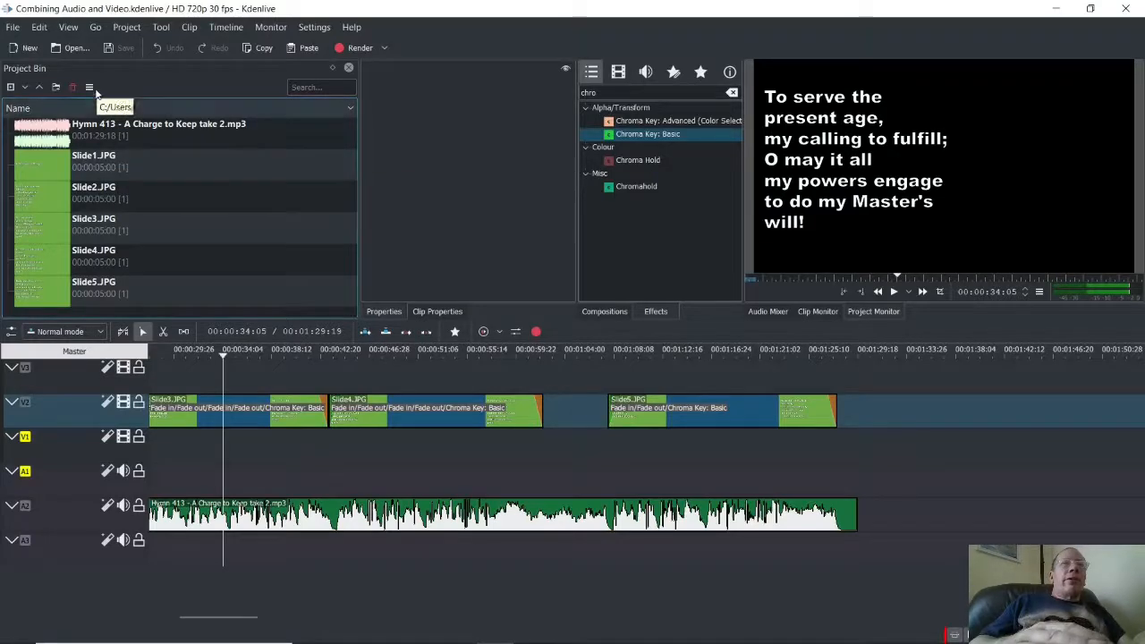
Import Chancel Image.png, Jesus Knocking Image.png and Jesus Shepherd Image.png from the hymn backgrounds folder into the project.
click(12, 87)
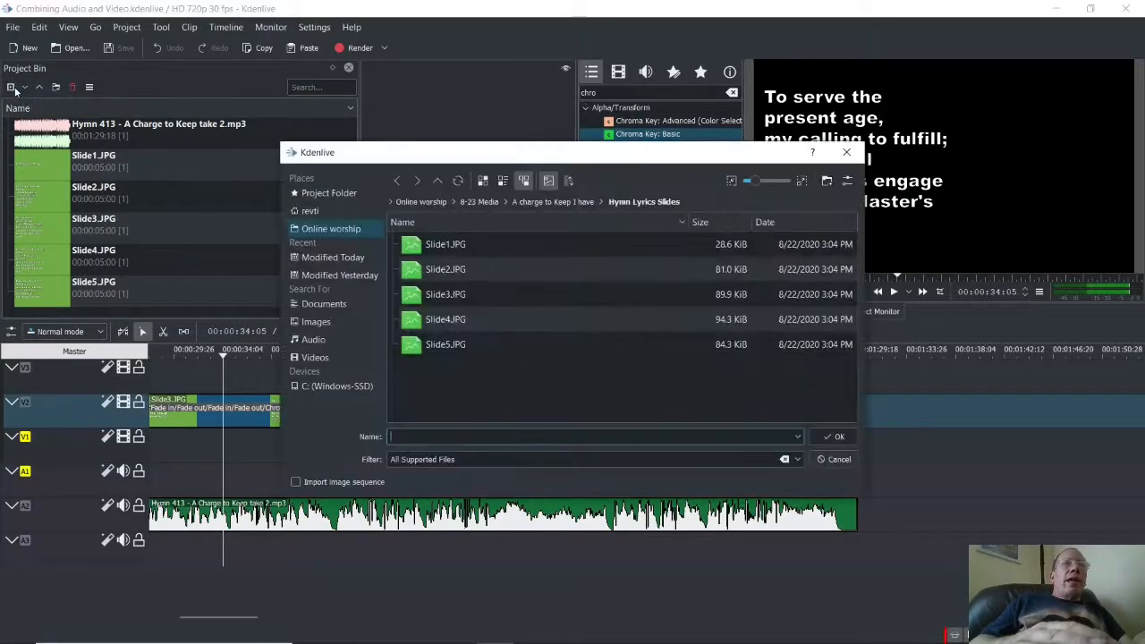
click(452, 204)
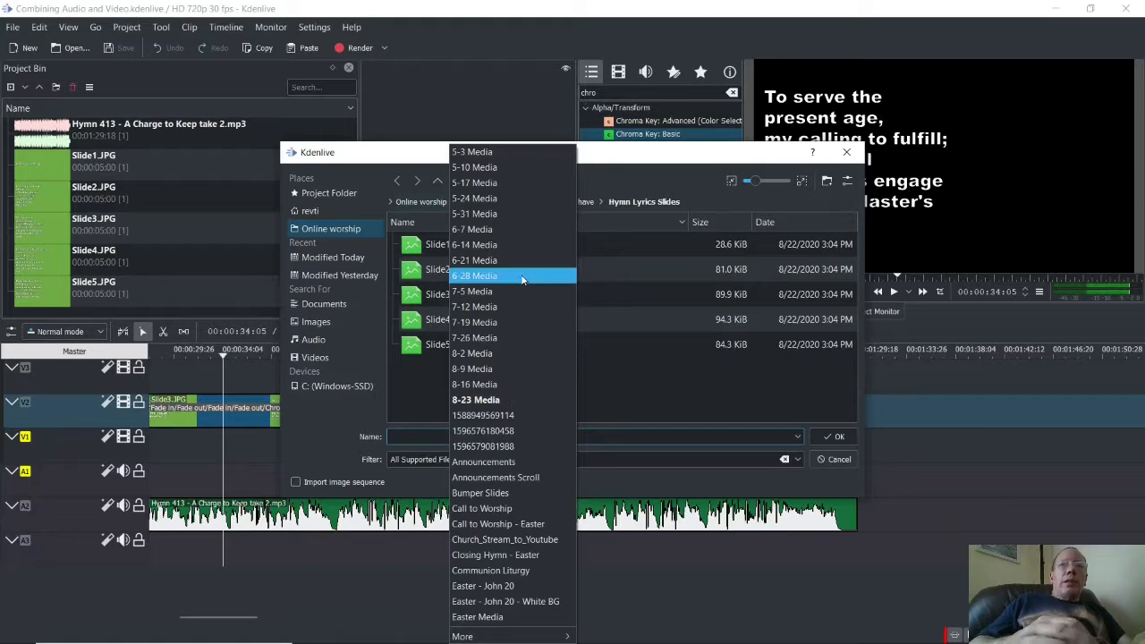
mouse_move(528, 636)
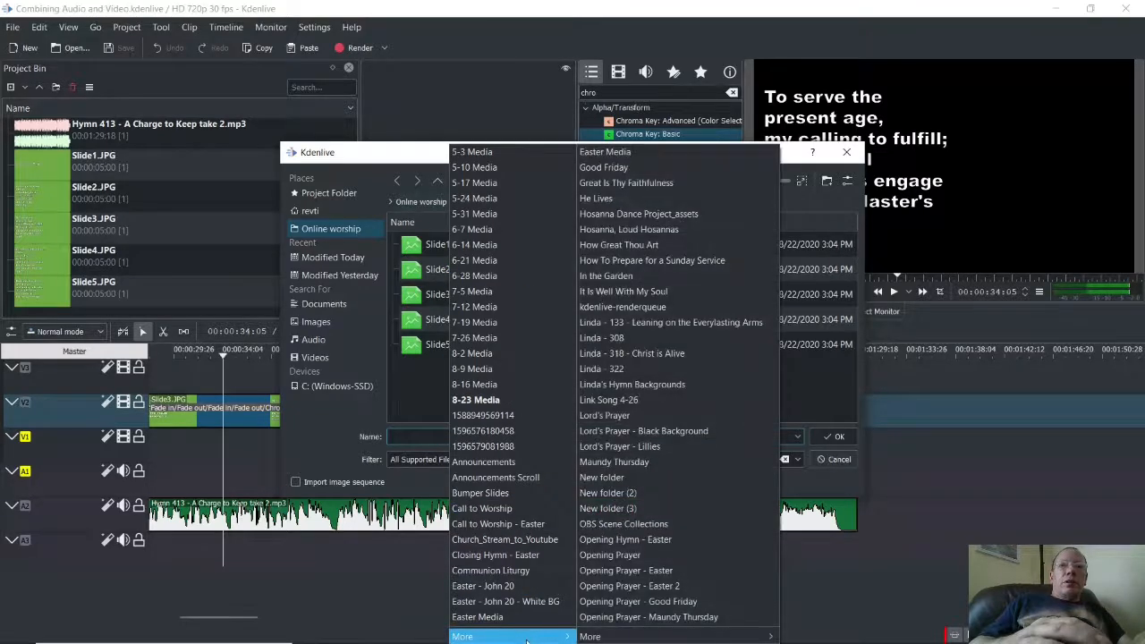
click(667, 386)
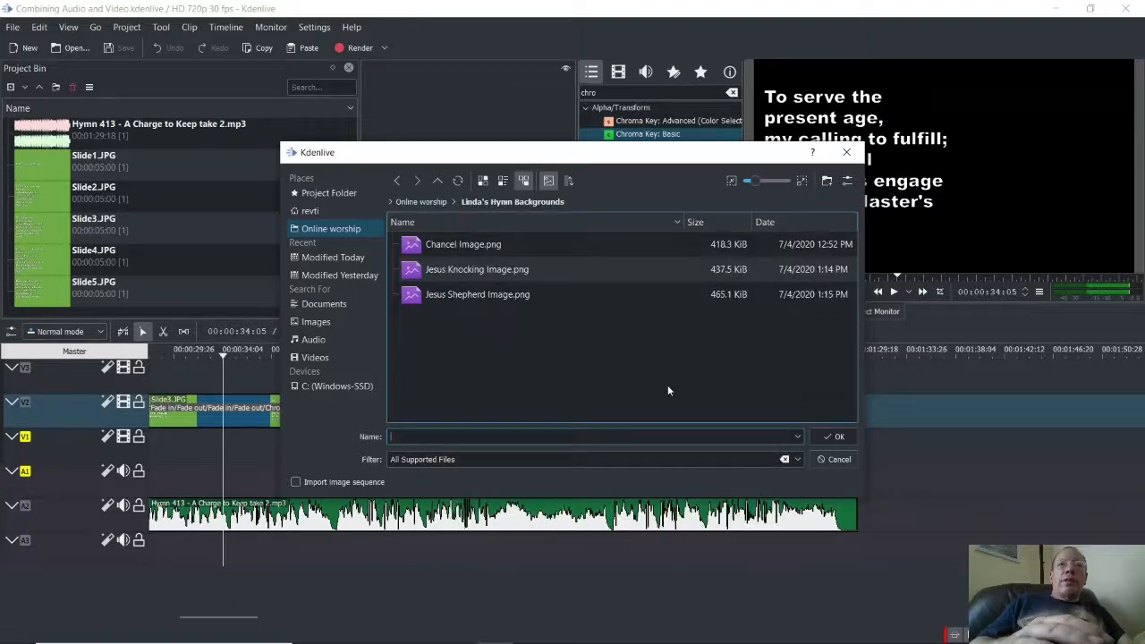
click(474, 245)
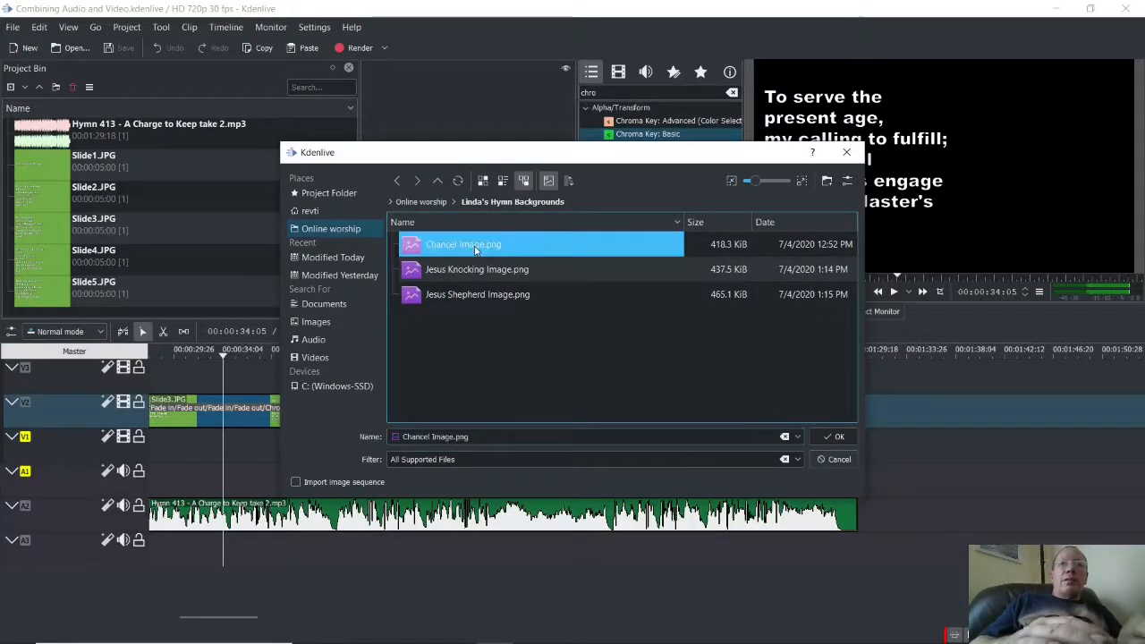
shift+click(485, 296)
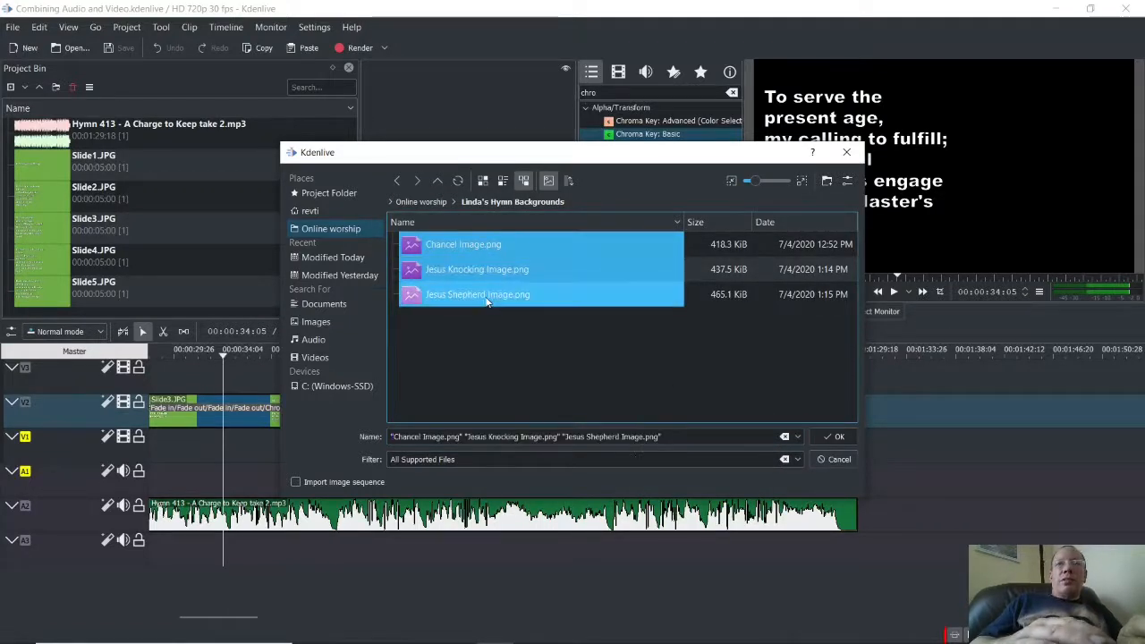
click(830, 437)
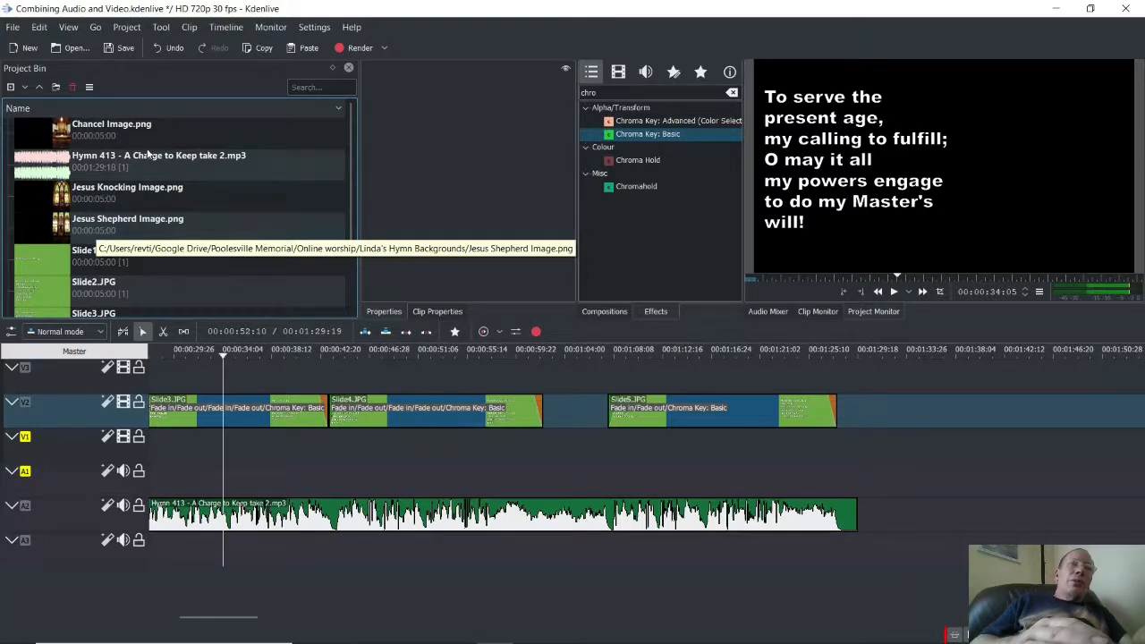
Place Chancel Image.png at the start of track V1 with a 1-second fade-in, and extend it to the end of the hymn audio.
drag(136, 130, 170, 445)
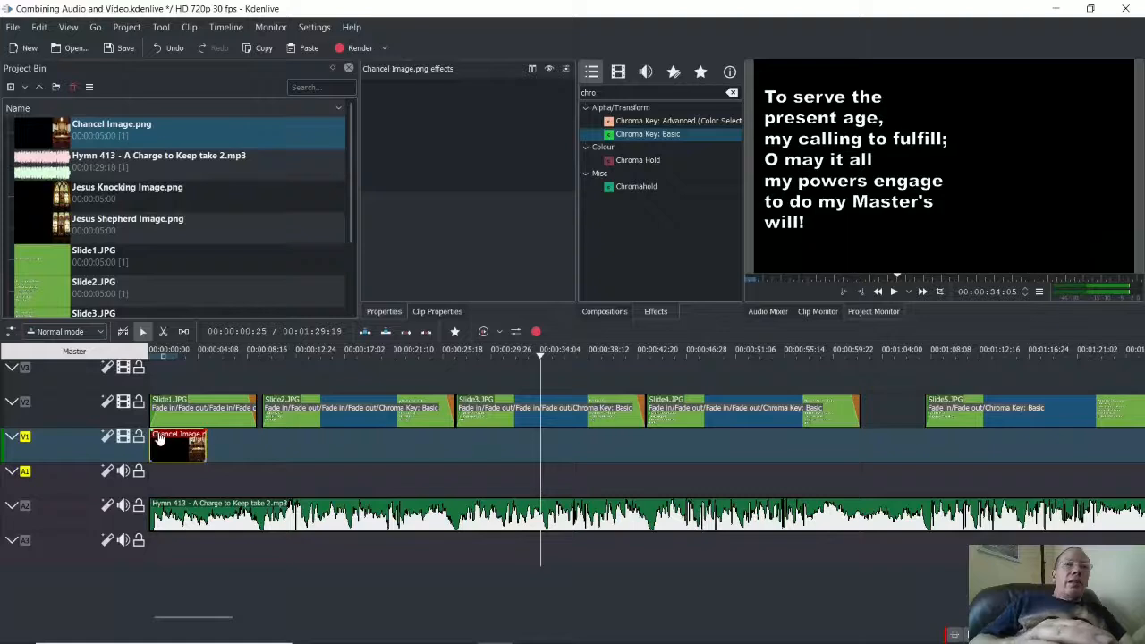
drag(152, 433, 1142, 460)
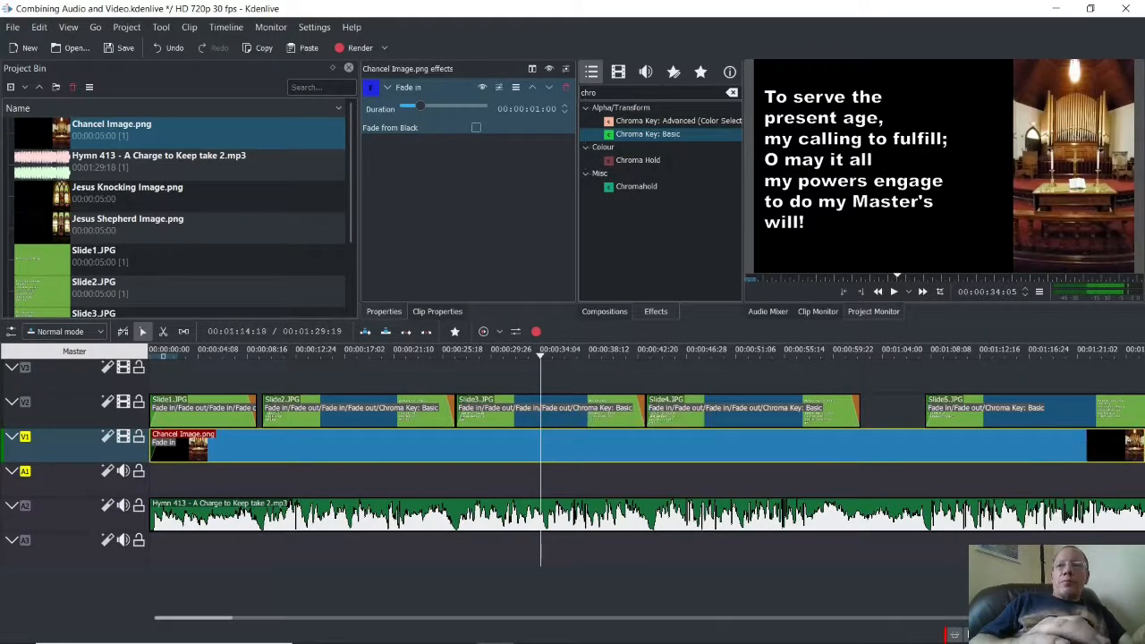
scroll(982, 555, down, 4)
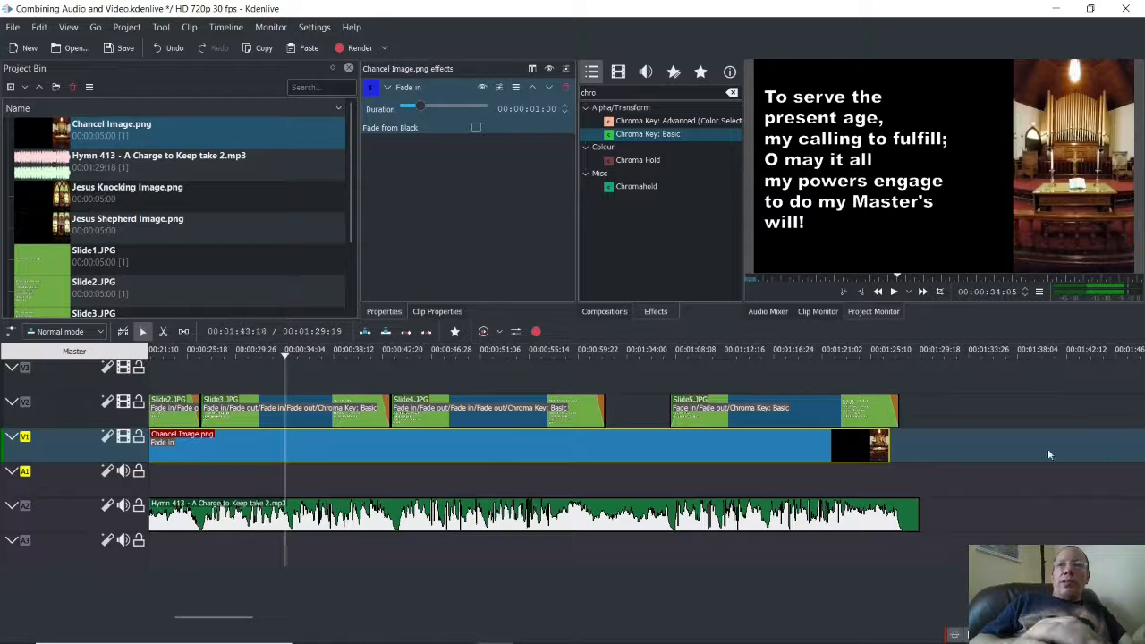
drag(890, 448, 922, 498)
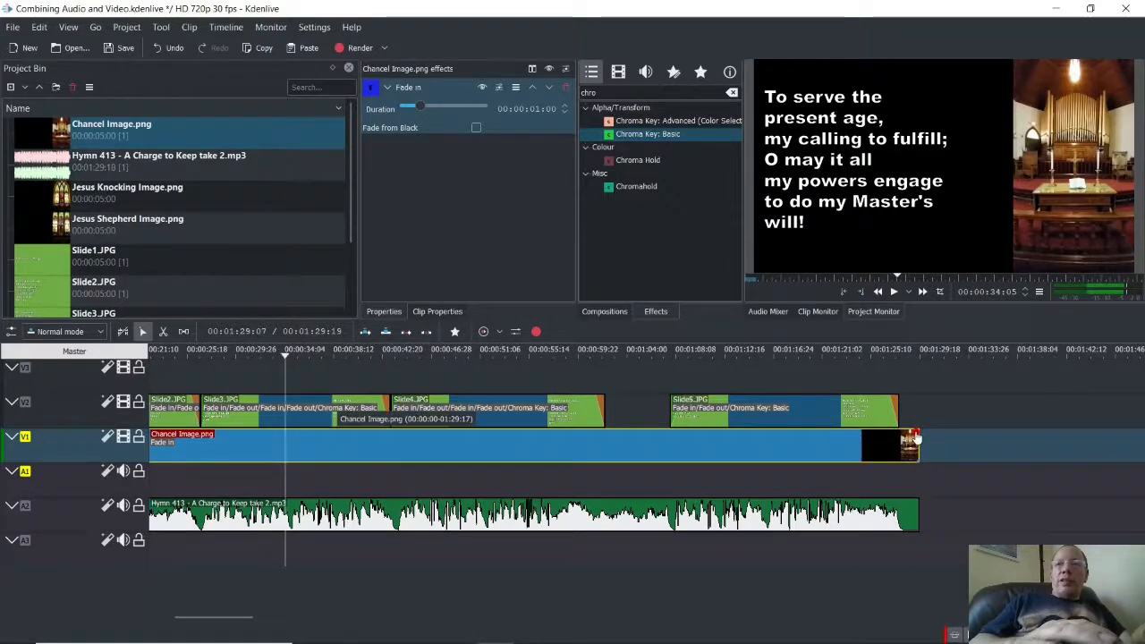
Add a fade-out of about 00:00:01:06 to the chancel image, and play from Slide4's start into Slide5 to check the composite.
drag(914, 434, 914, 435)
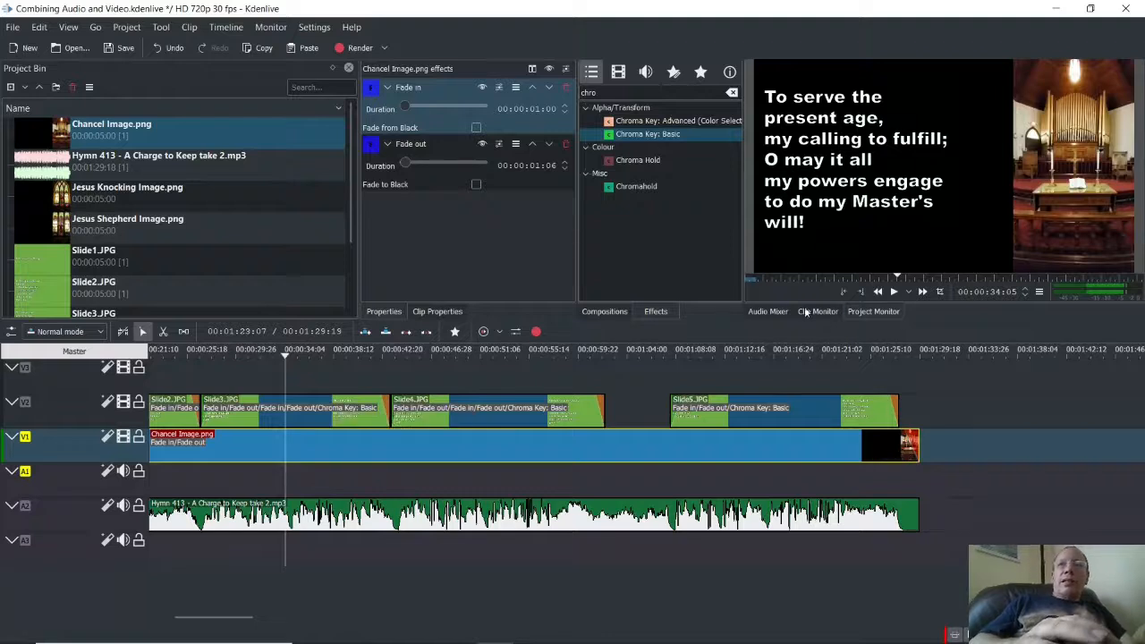
click(394, 362)
key(space)
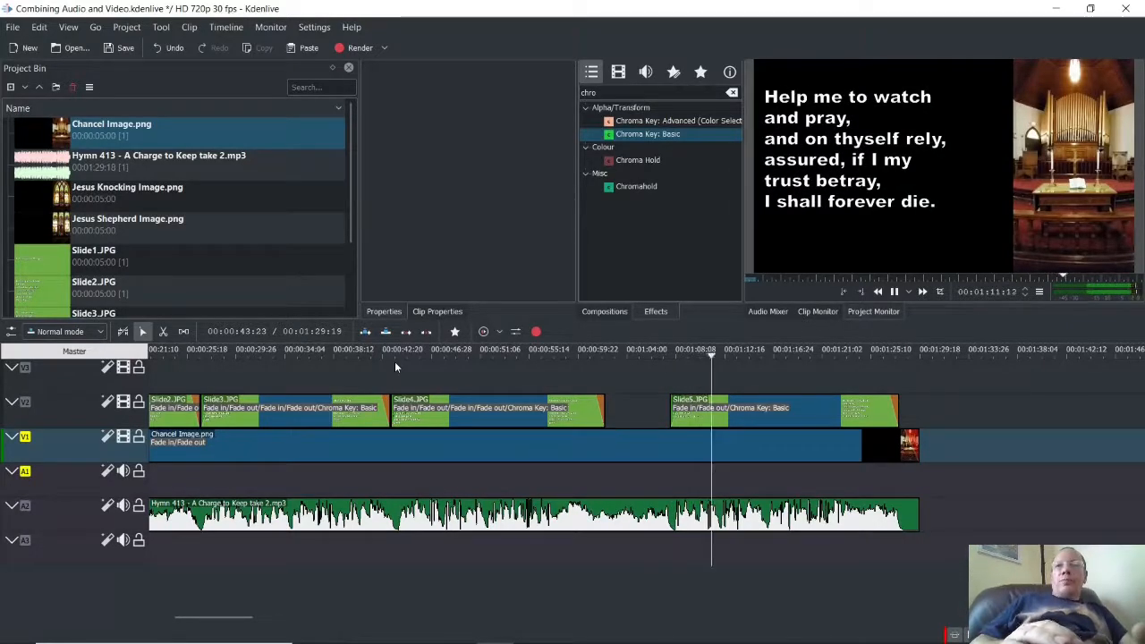
Play the closing seconds of the timeline to check the final fade-outs, and open the project's rendering settings.
click(877, 351)
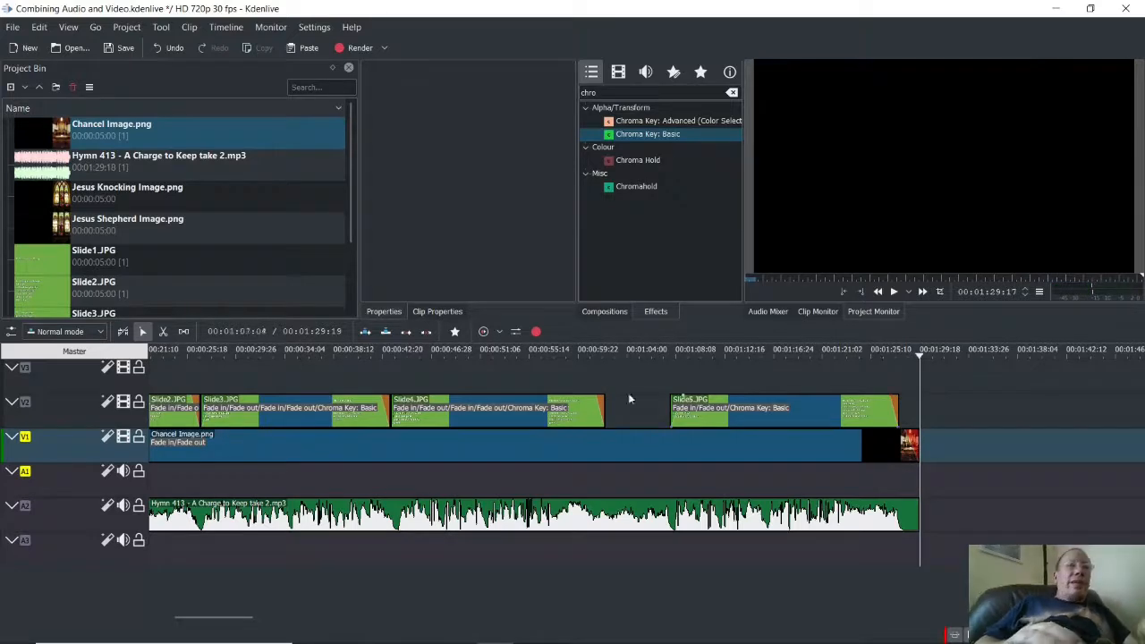
click(384, 48)
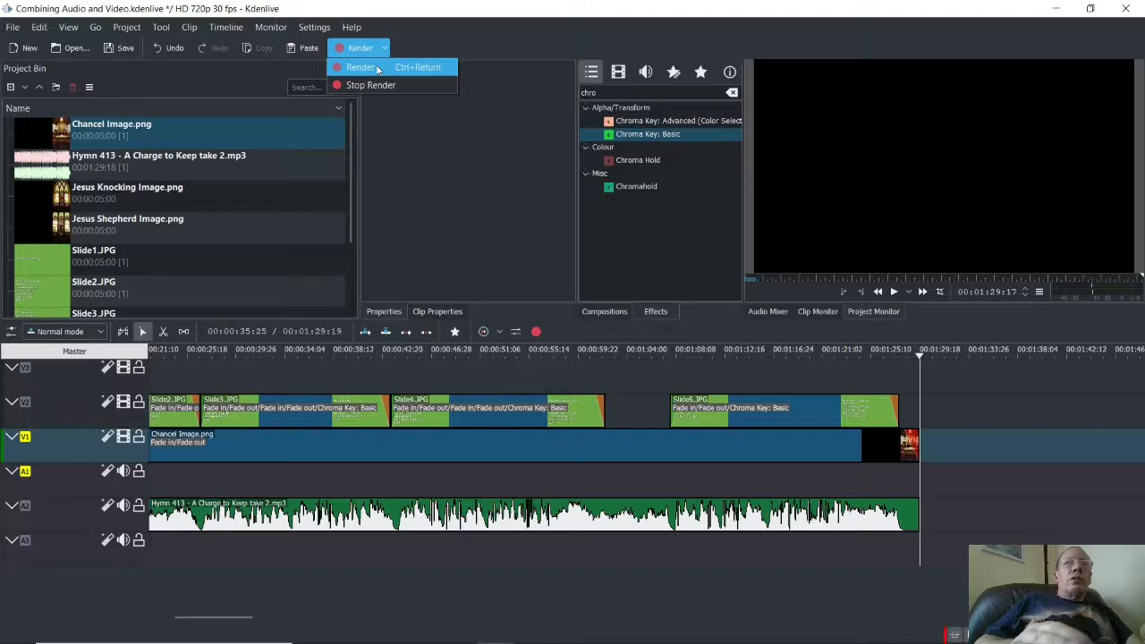
click(377, 69)
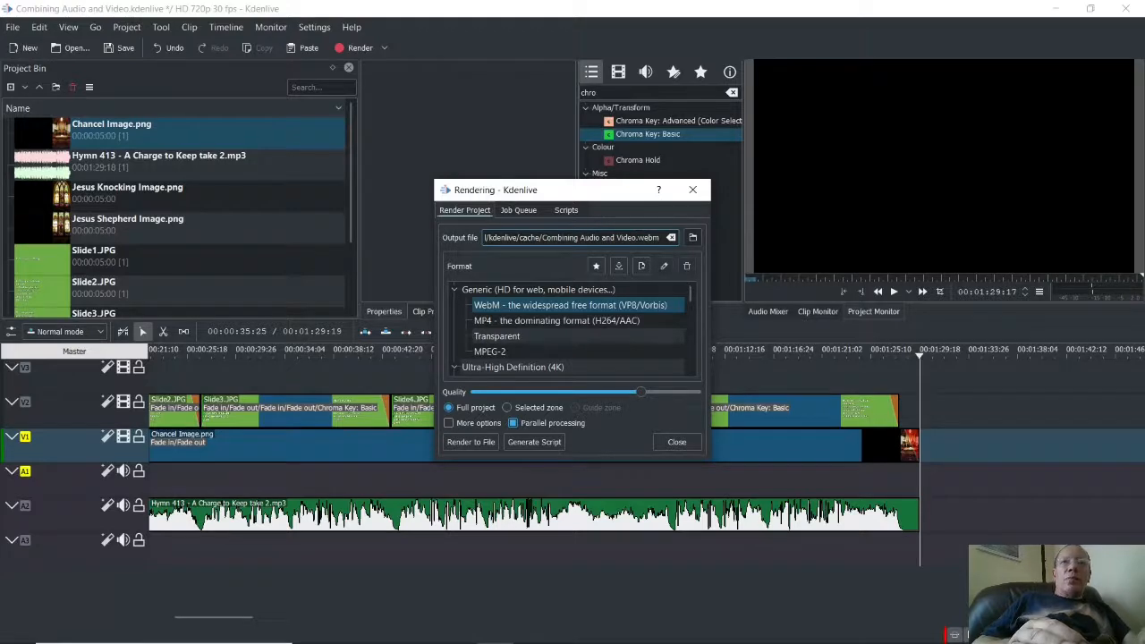
Replace the output file's name with "A charge to keep" in the default cache folder, keeping the .webm extension.
drag(543, 237, 629, 237)
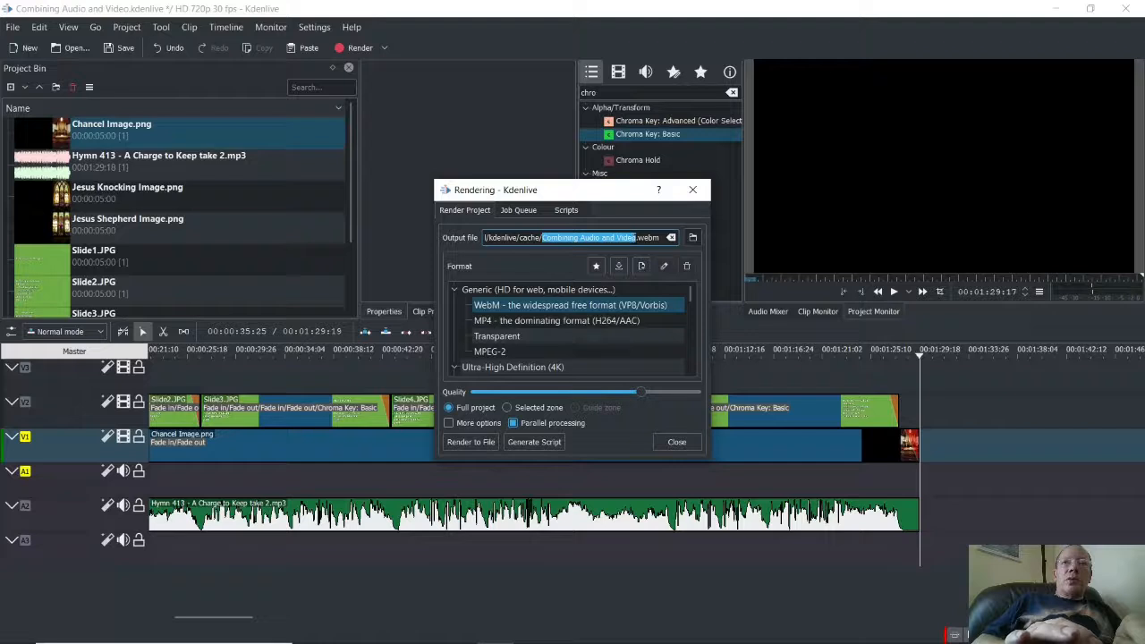
text(A c)
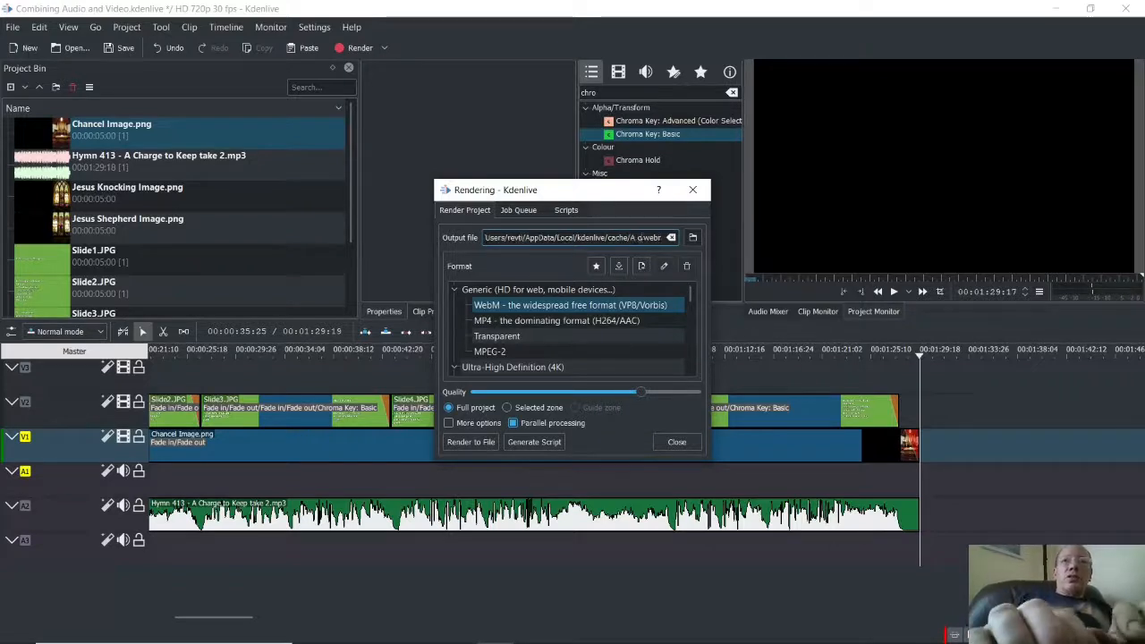
text(harge to keep)
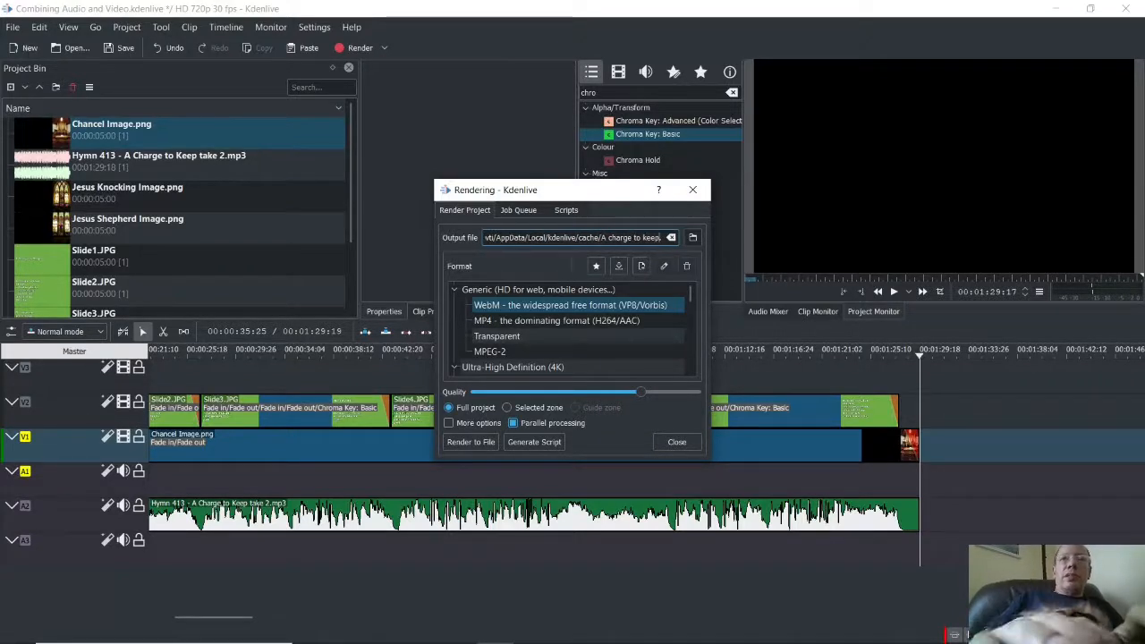
Browse for an output location in the 8-23 Media folder and create a new folder there named Test.
click(691, 238)
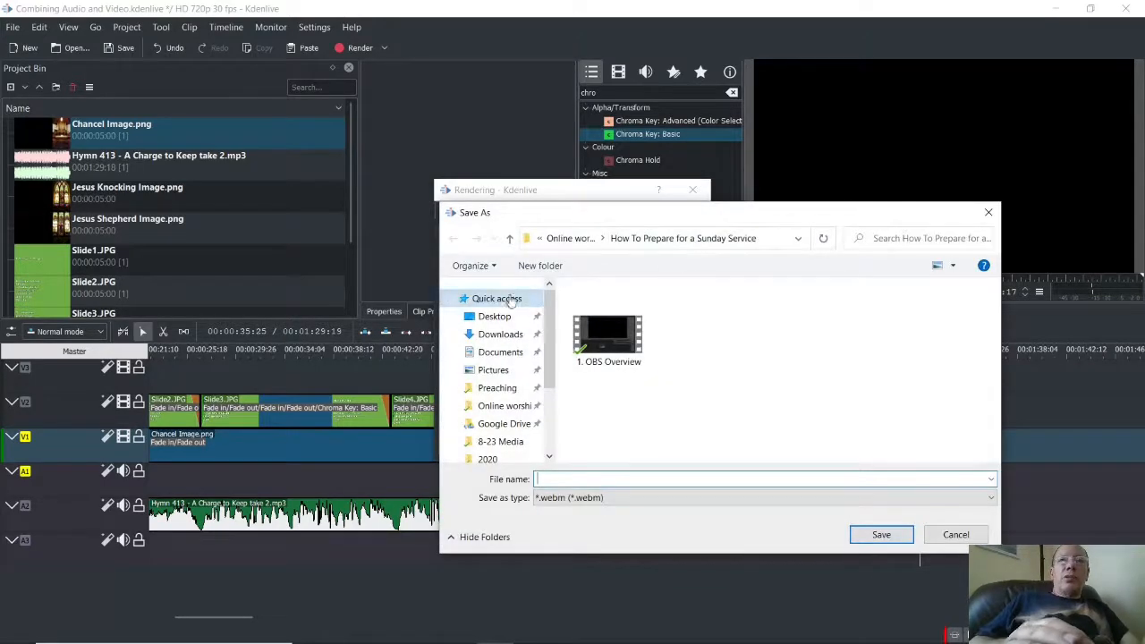
click(532, 446)
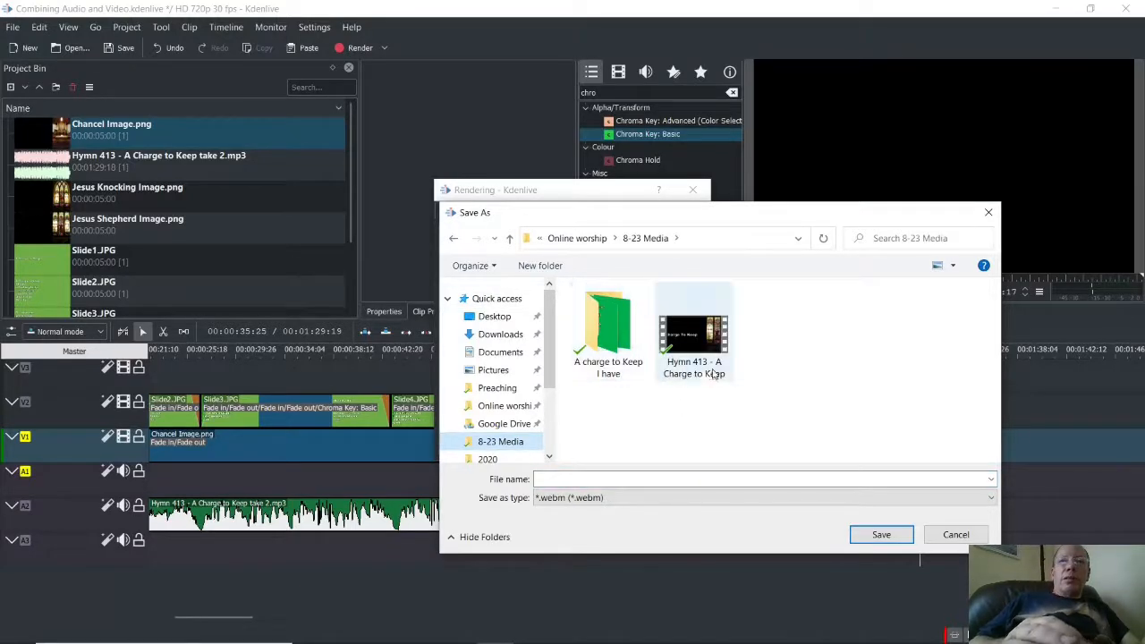
click(544, 266)
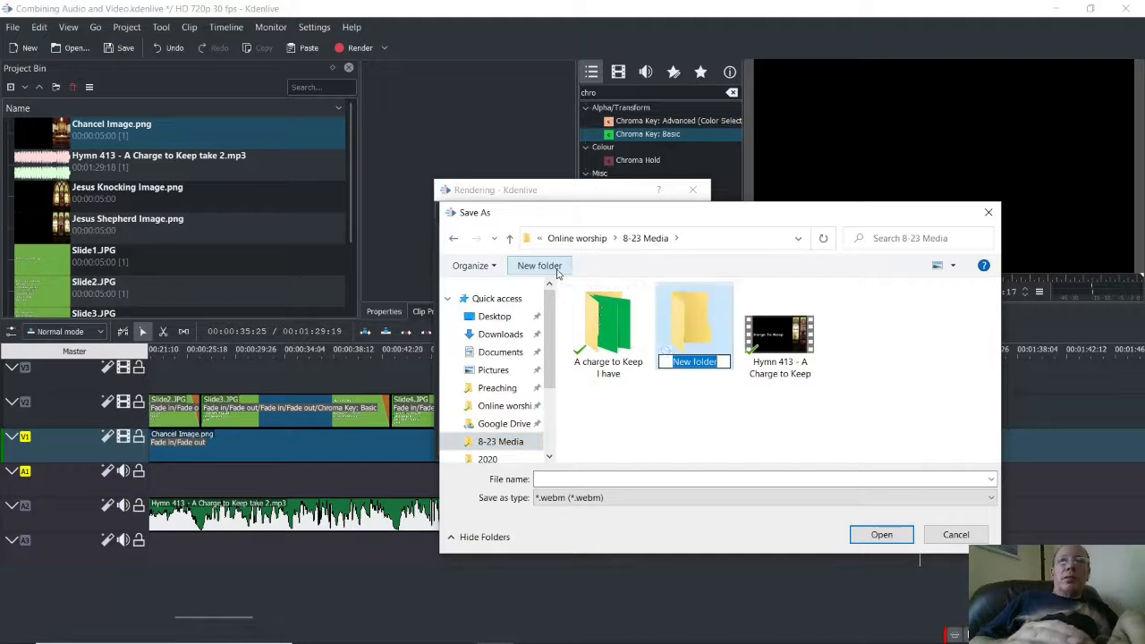
text(Test)
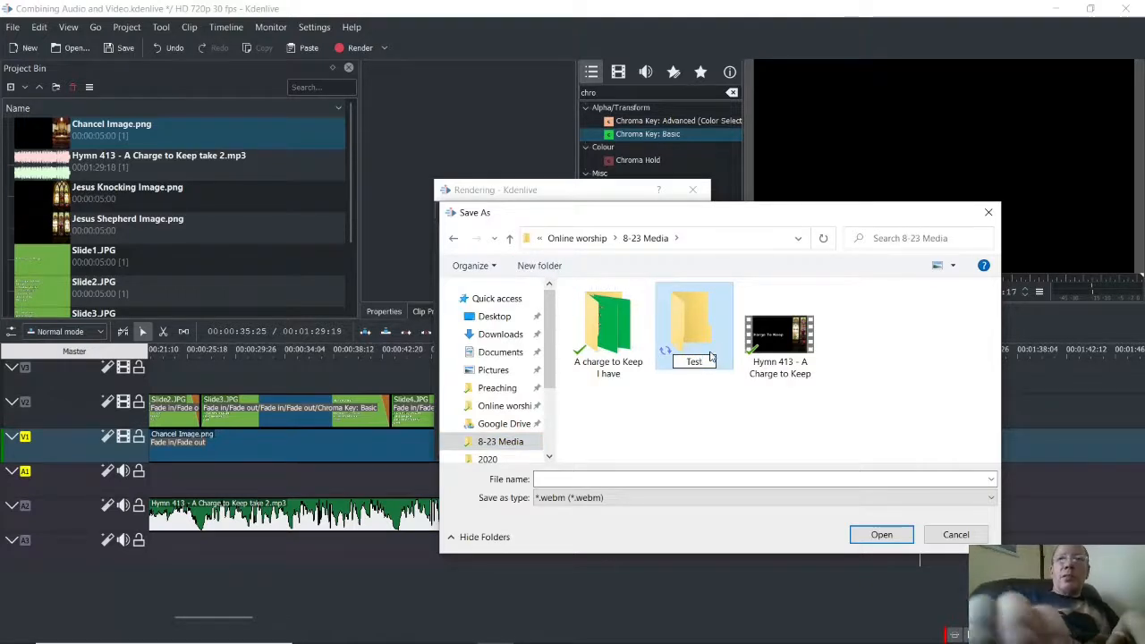
key(Return)
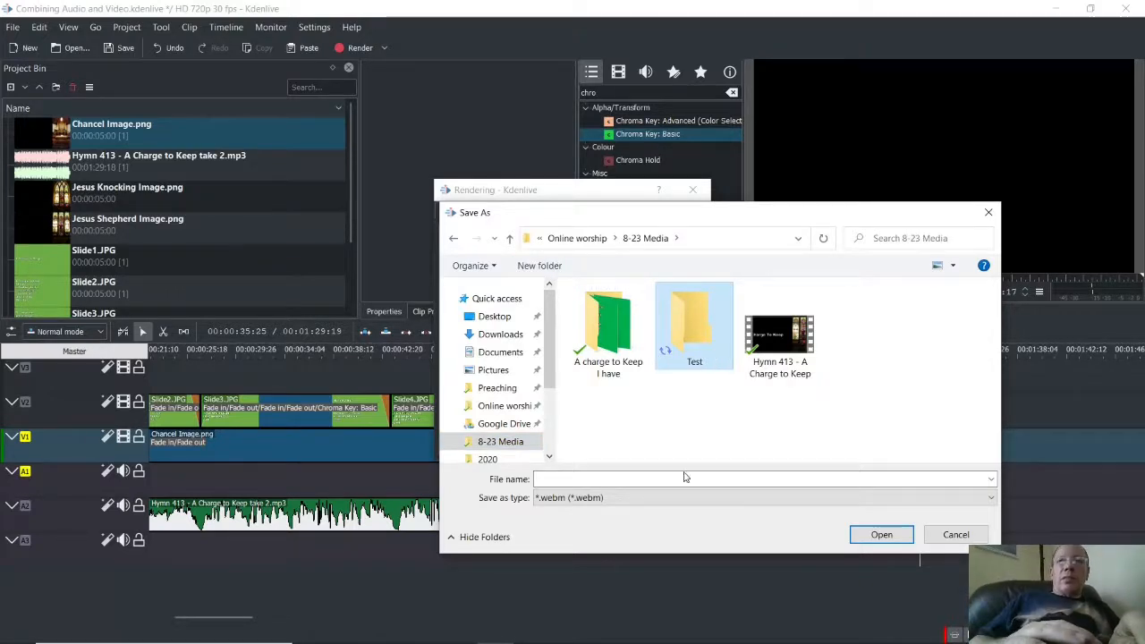
Set the render output to a WebM file named "A charge to keep" inside the Test folder.
click(684, 478)
click(708, 361)
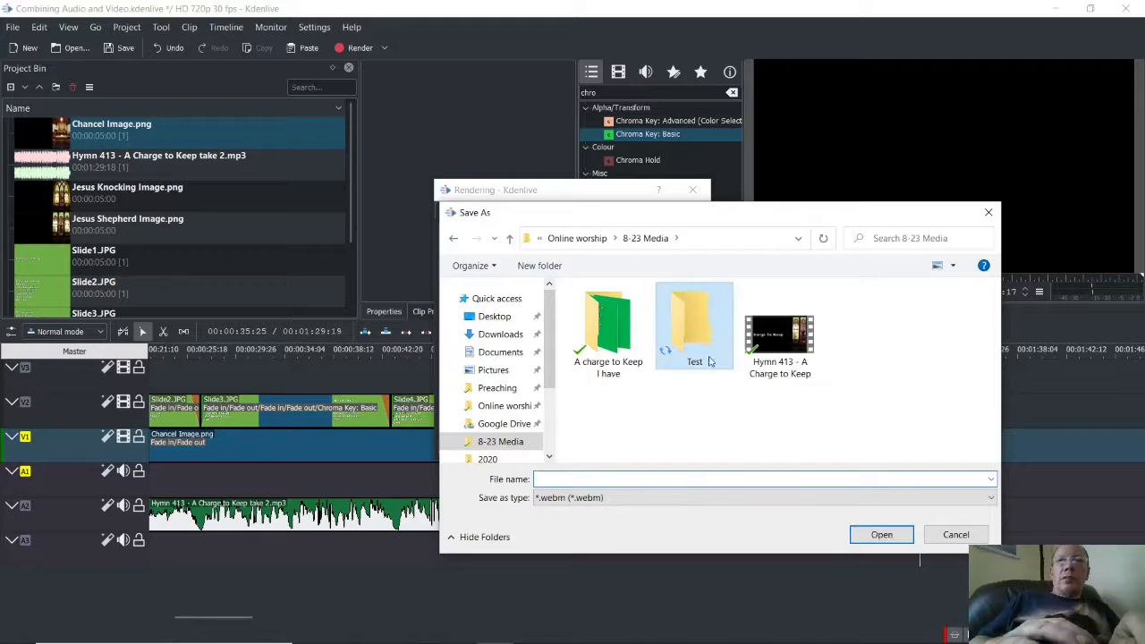
double_click(709, 358)
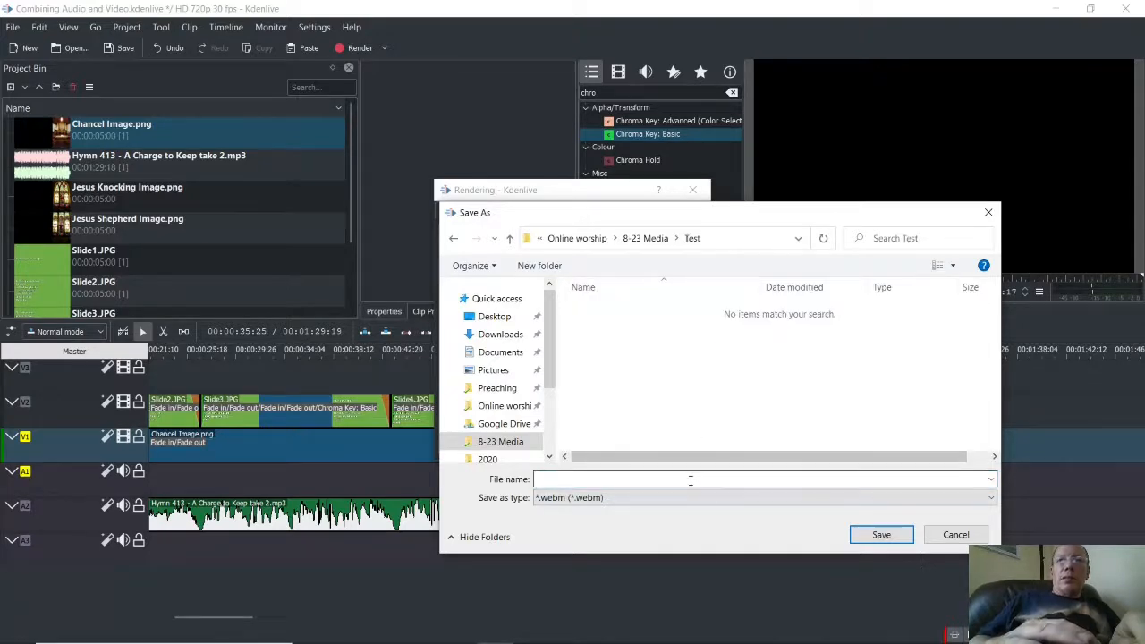
text(A charg)
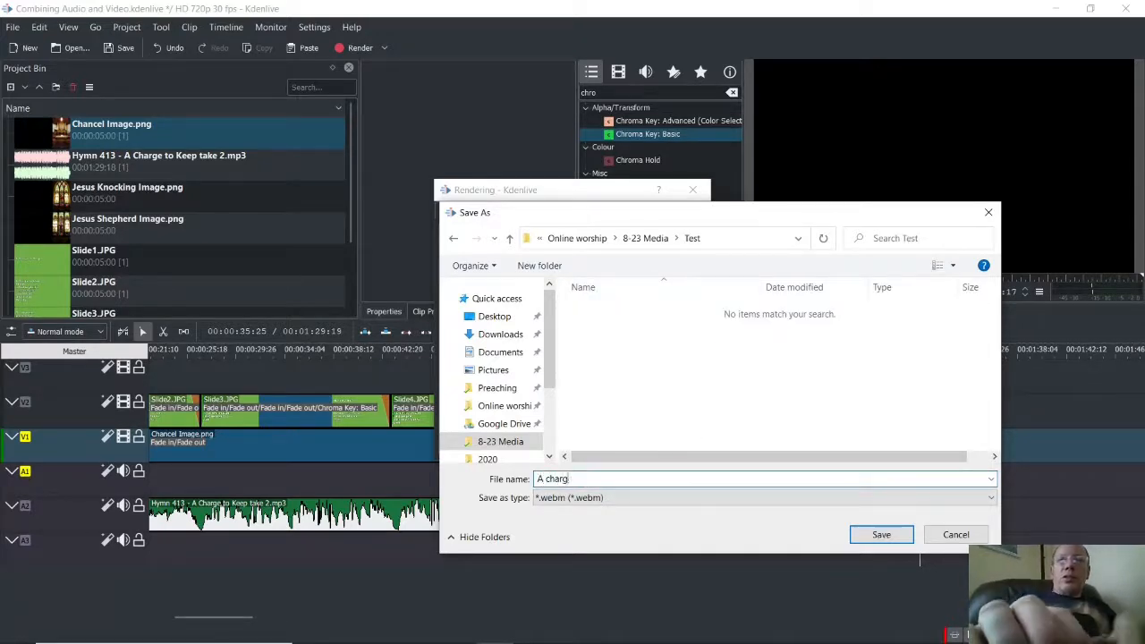
text(e to keep)
key(Return)
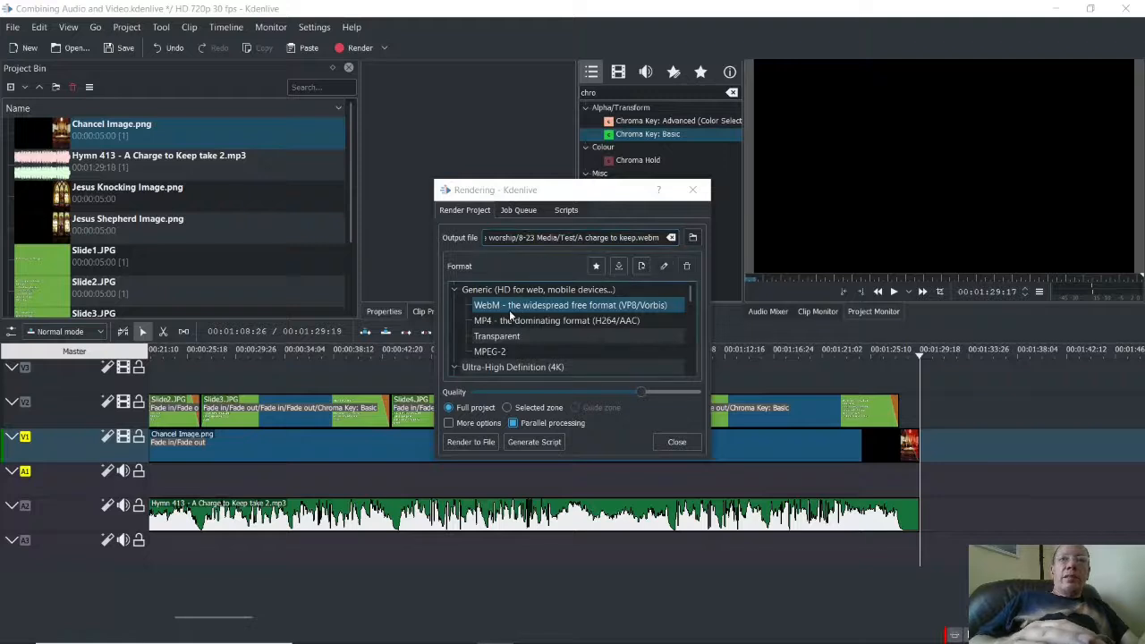
Render the full project to file in the WebM (VP8/Vorbis) format, and open the finished video for playback.
click(472, 442)
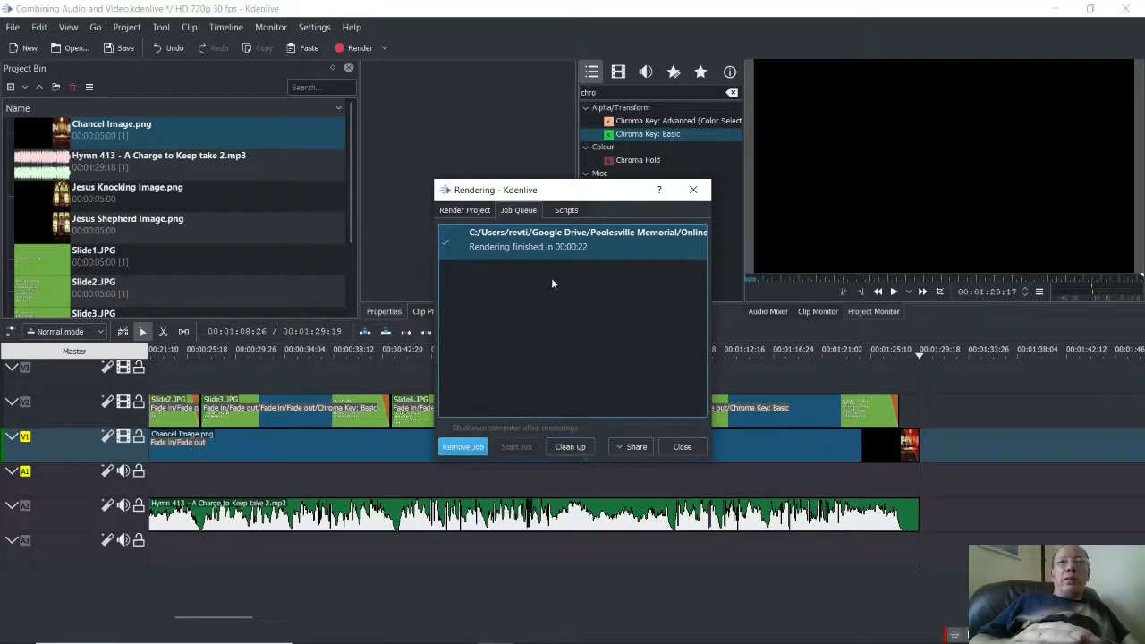
double_click(534, 240)
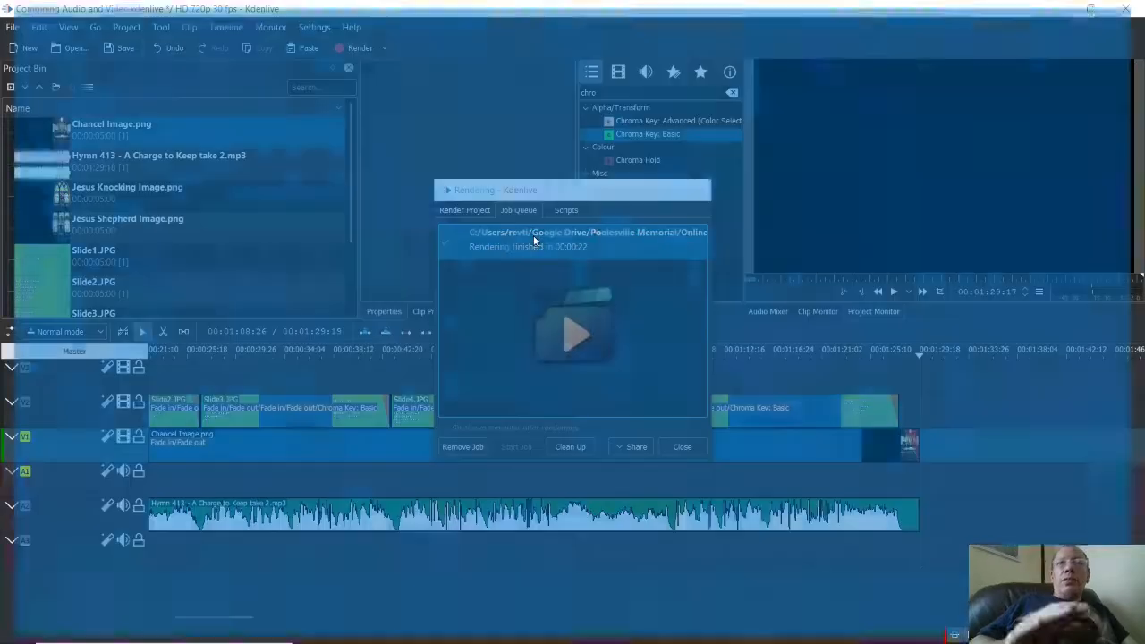